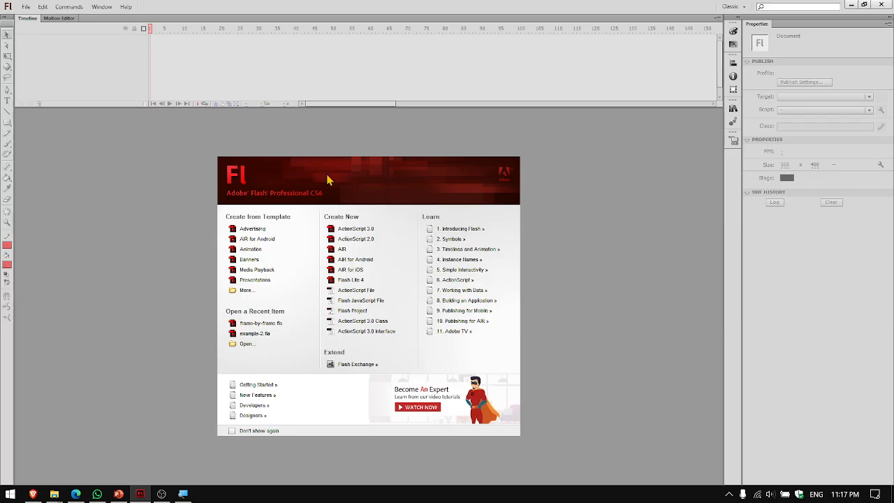
Create a new ActionScript 2.0 document and rename its layer as "frame by frame".
{"action": "left_click", "coordinate": [350, 241]}
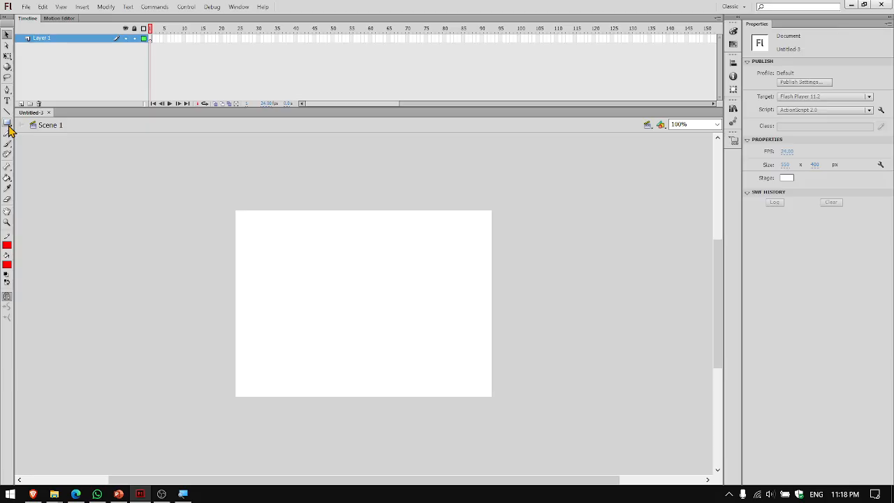
{"action": "double_click", "coordinate": [68, 39]}
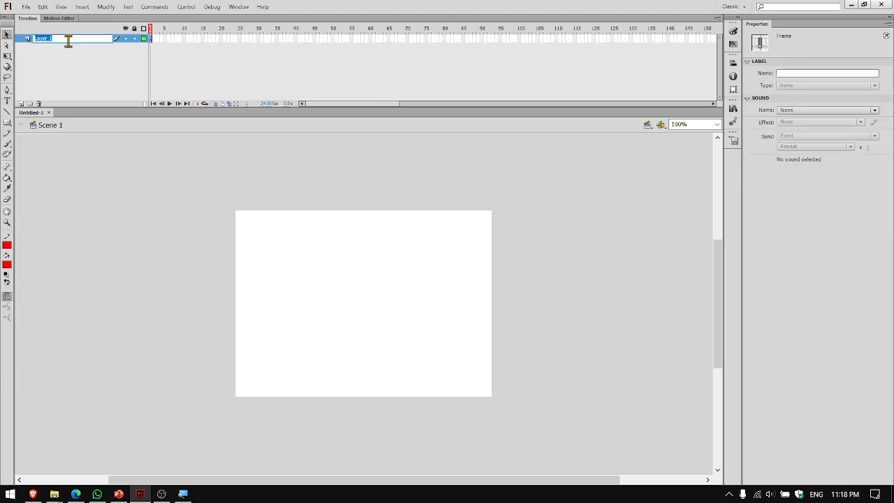
{"action": "type", "text": "b"}
{"action": "type", "text": "rame by frame"}
{"action": "left_click", "coordinate": [70, 46]}
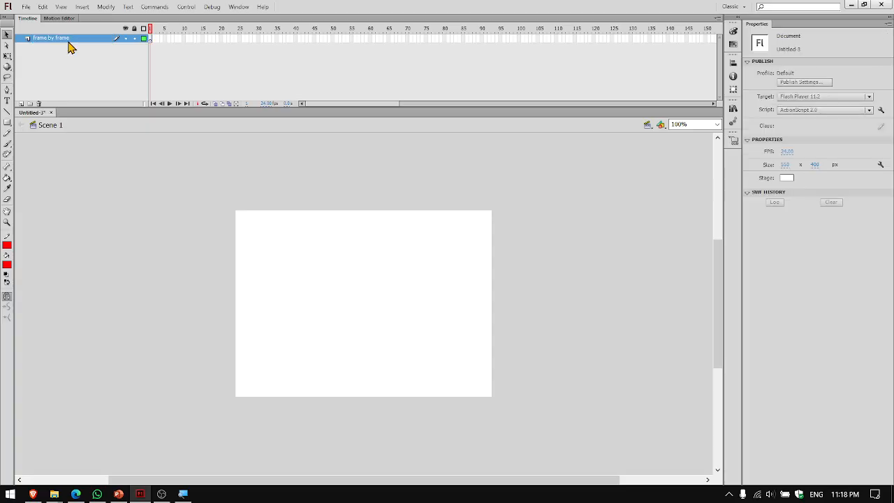
Draw a red circle about 68 px across with the Oval tool on frame 1 as the figure's head.
{"action": "left_click", "coordinate": [149, 38]}
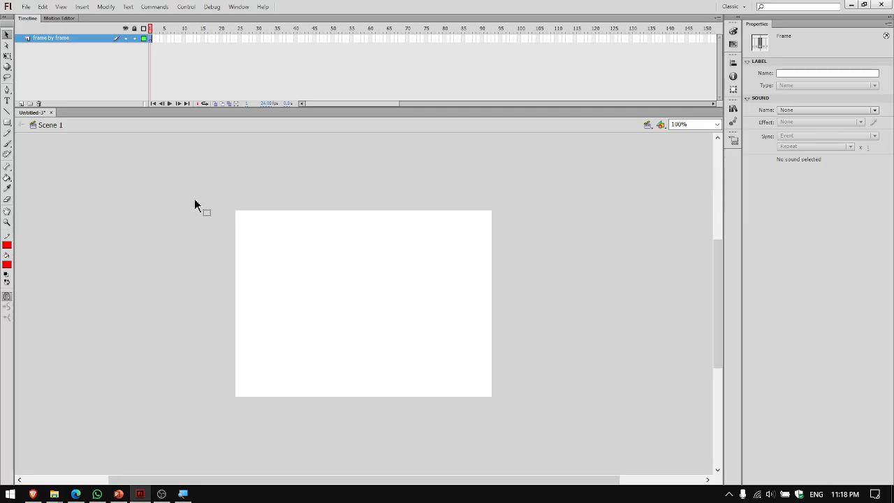
{"action": "left_click", "coordinate": [8, 125]}
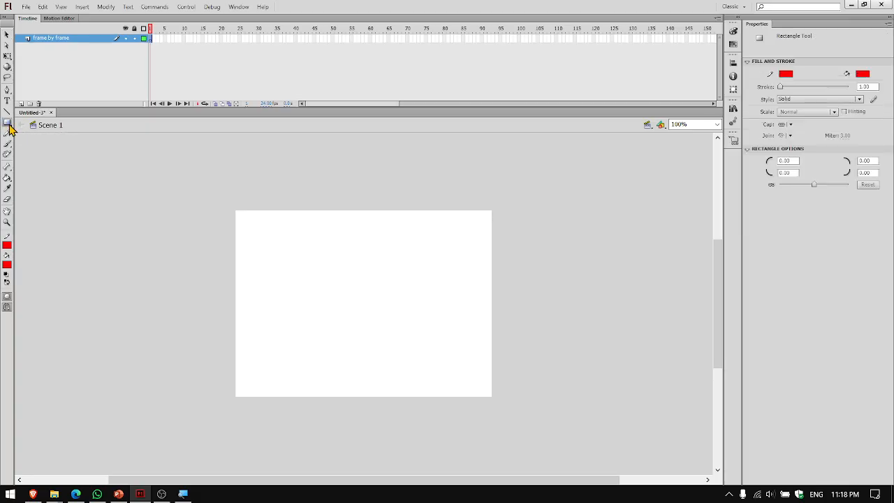
{"action": "left_click_drag", "start_coordinate": [9, 130], "coordinate": [37, 133]}
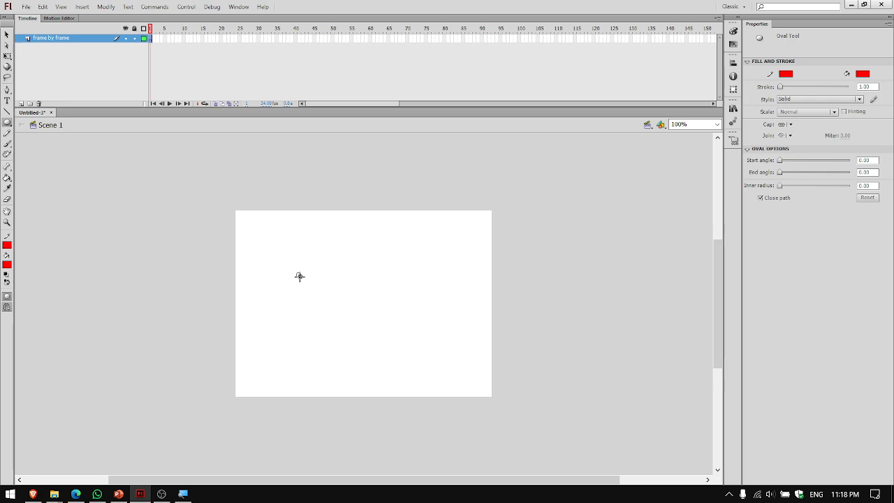
{"action": "left_click_drag", "start_coordinate": [296, 272], "coordinate": [327, 306]}
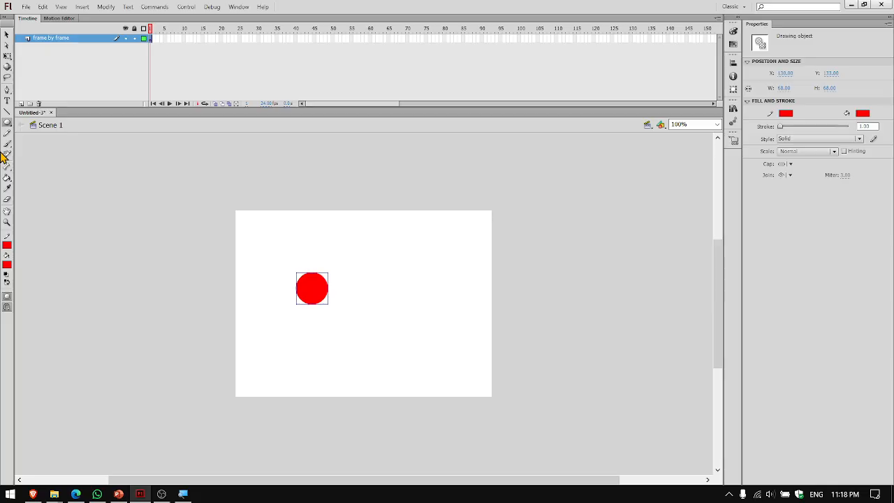
Draw a vertical body line about 90 px long below the head with the Line tool, plus two slanted legs and two slanted arms.
{"action": "left_click", "coordinate": [7, 112]}
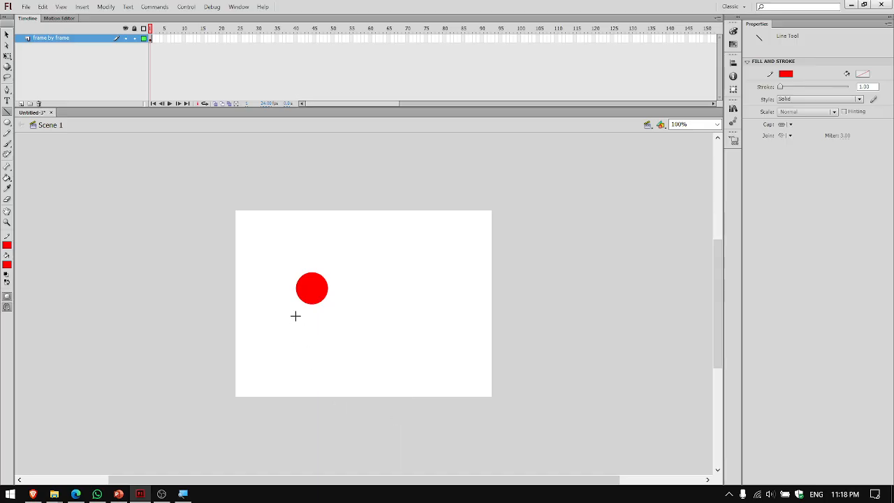
{"action": "left_click_drag", "start_coordinate": [313, 302], "coordinate": [313, 345]}
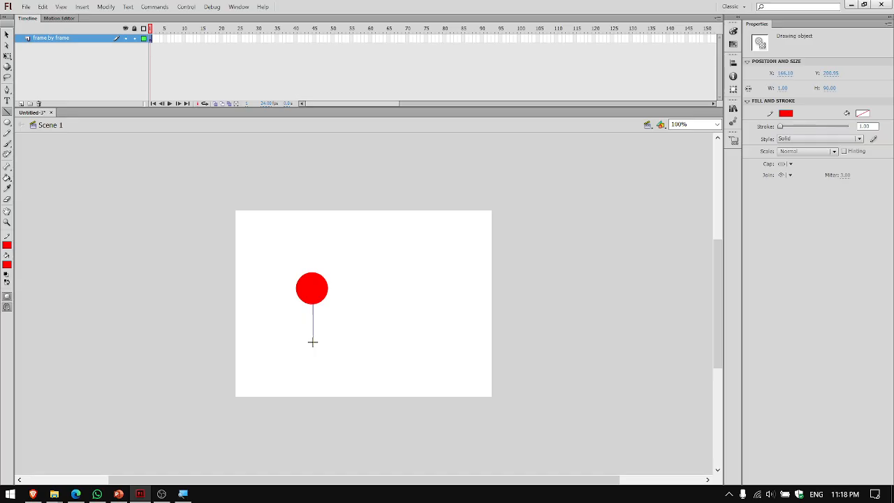
{"action": "mouse_move", "coordinate": [313, 346]}
{"action": "left_mouse_down"}
{"action": "mouse_move", "coordinate": [294, 361]}
{"action": "mouse_move", "coordinate": [337, 361]}
{"action": "left_mouse_up"}
{"action": "mouse_move", "coordinate": [313, 319]}
{"action": "left_mouse_down"}
{"action": "mouse_move", "coordinate": [286, 333]}
{"action": "mouse_move", "coordinate": [338, 333]}
{"action": "left_mouse_up"}
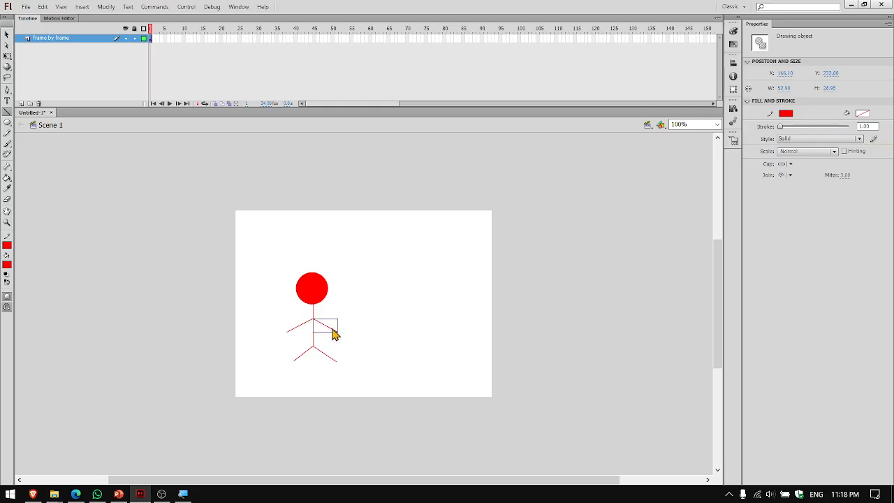
Save the document as example-1 in the Old folder.
{"action": "key", "text": "ctrl+s"}
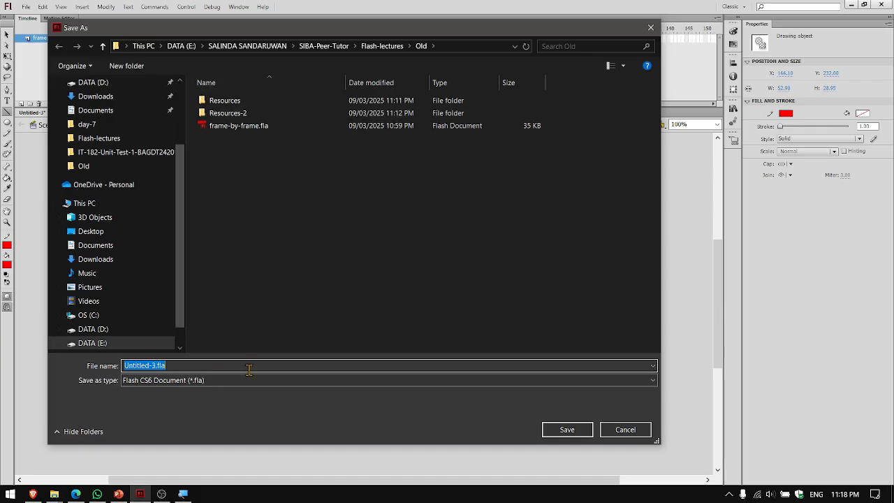
{"action": "key", "text": "BackSpace"}
{"action": "type", "text": "example-1"}
{"action": "key", "text": "Return"}
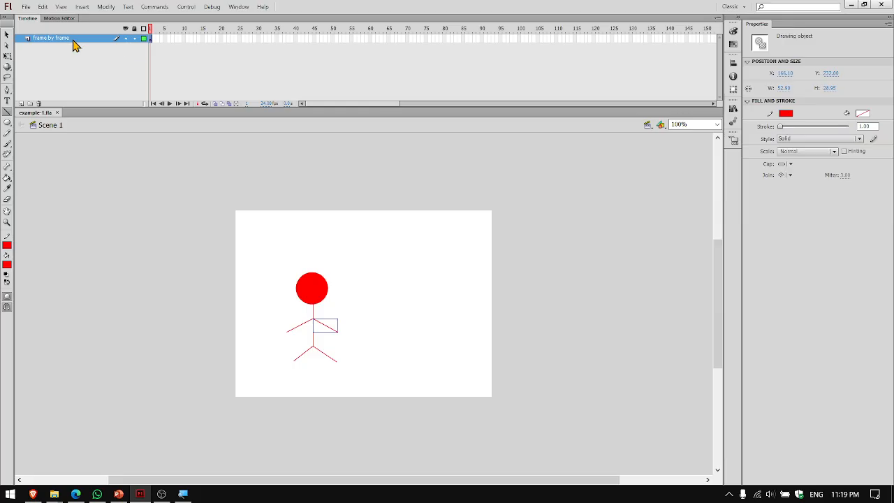
Insert a keyframe at frame 2 of the "frame by frame" layer.
{"action": "left_click", "coordinate": [152, 39]}
{"action": "left_click", "coordinate": [154, 37]}
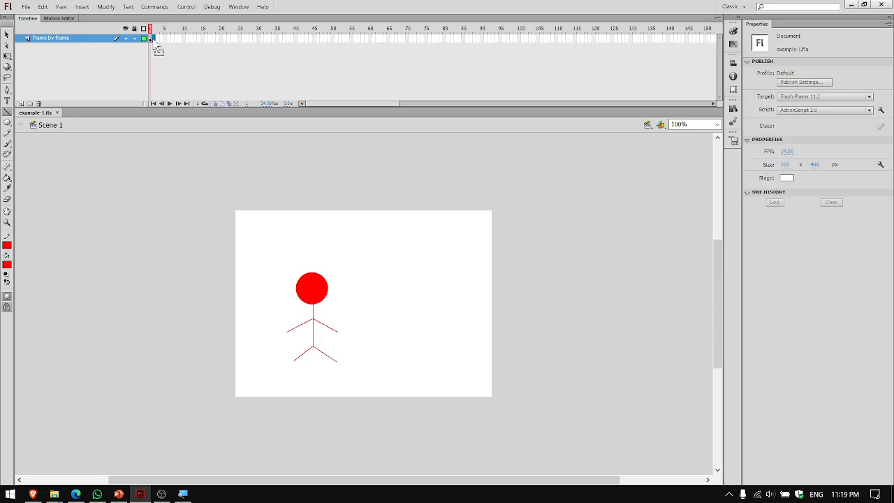
{"action": "right_click", "coordinate": [155, 39]}
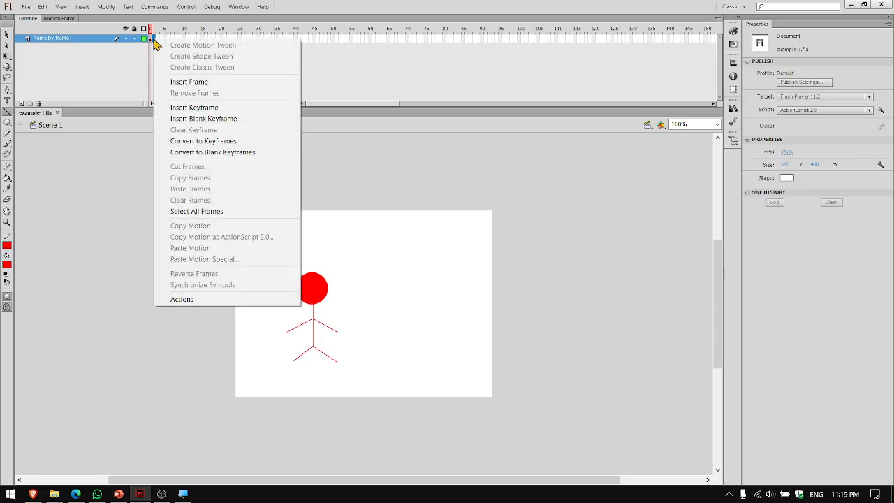
{"action": "left_click", "coordinate": [193, 108]}
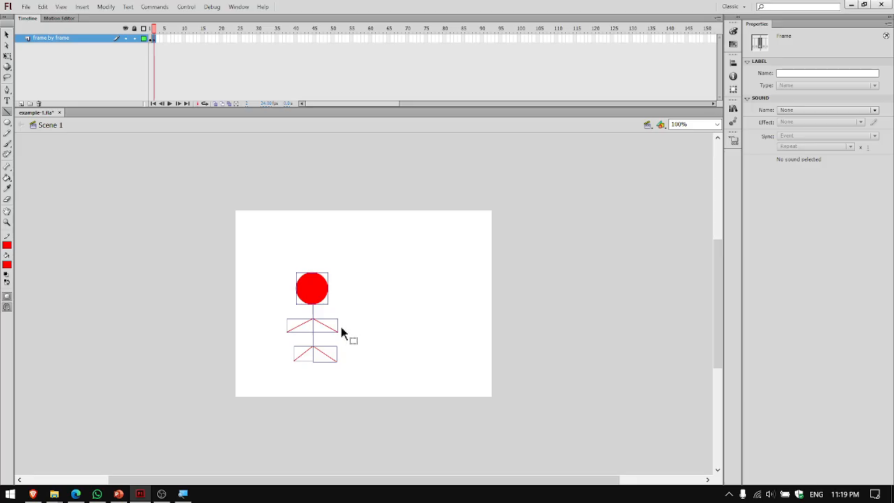
Raise the end of the stick figure's right-hand arm to nearly horizontal on frame 2 with the Subselection tool, and save the document.
{"action": "left_click", "coordinate": [9, 37]}
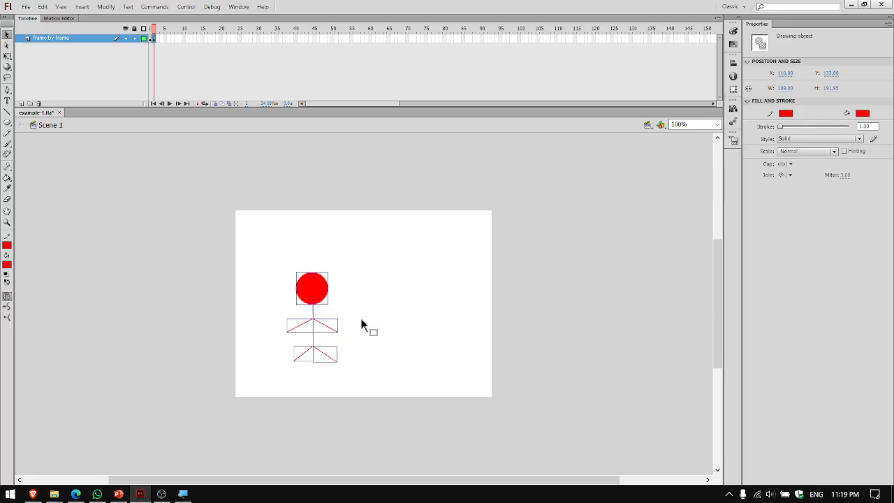
{"action": "key", "text": "n"}
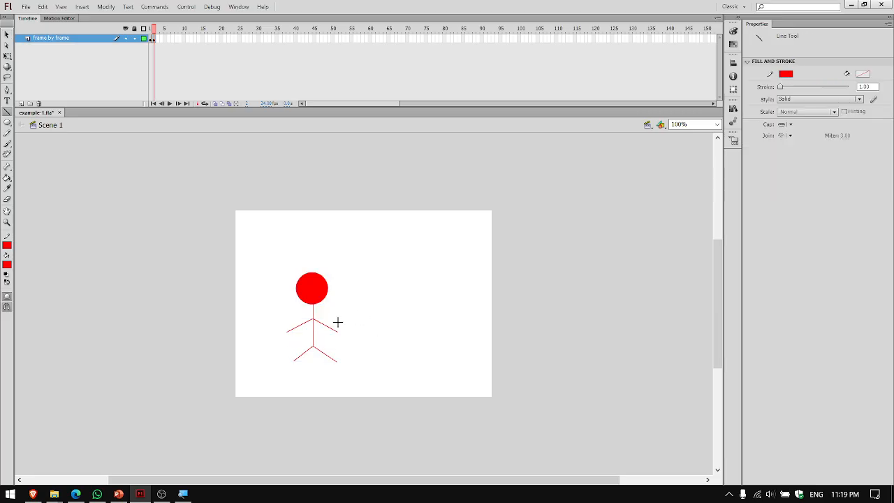
{"action": "left_click", "coordinate": [7, 55]}
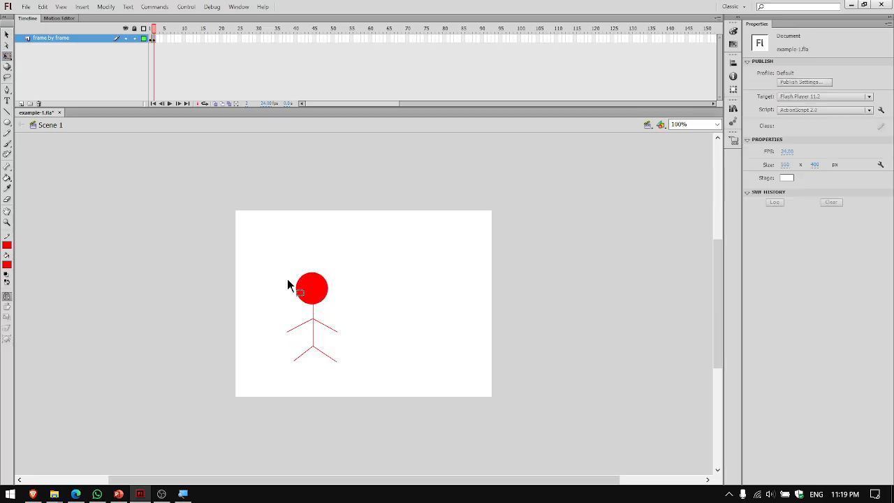
{"action": "left_click", "coordinate": [7, 45]}
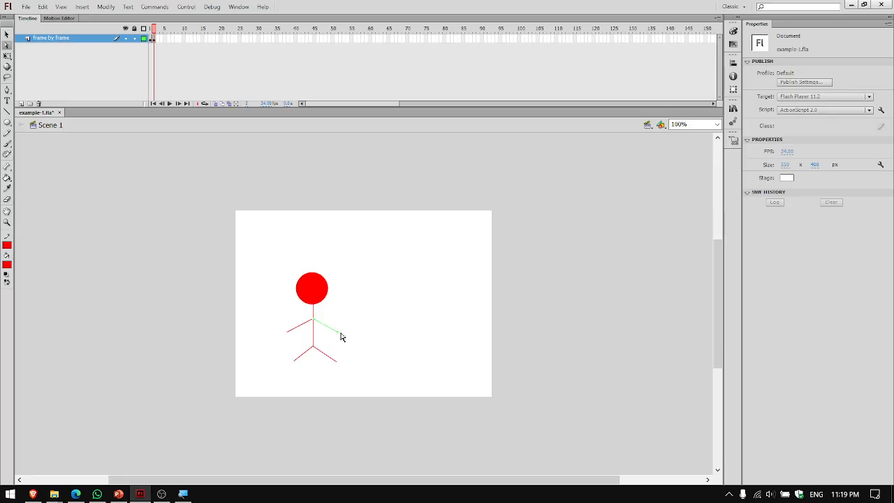
{"action": "left_click_drag", "start_coordinate": [338, 331], "coordinate": [350, 322]}
{"action": "key", "text": "ctrl+s"}
{"action": "left_click", "coordinate": [280, 294]}
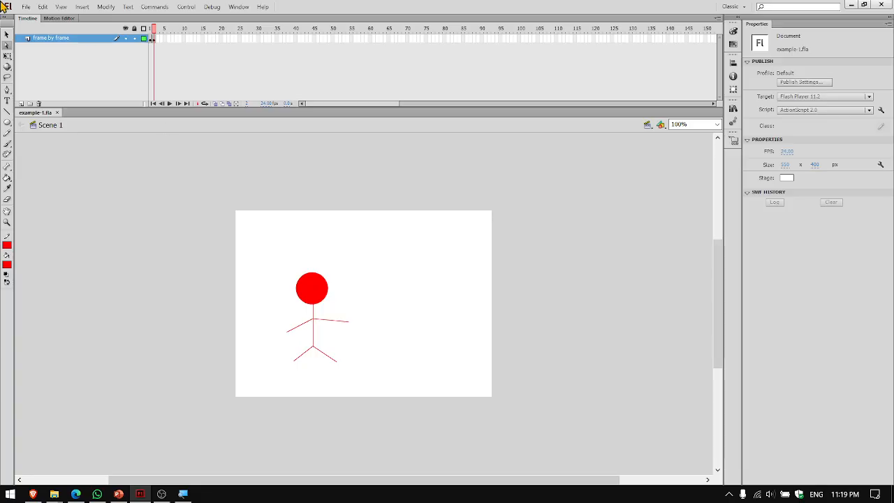
Compare frames 1 and 2, insert a keyframe at frame 3, and raise the figure's left-hand arm to nearly horizontal there.
{"action": "left_click", "coordinate": [151, 38]}
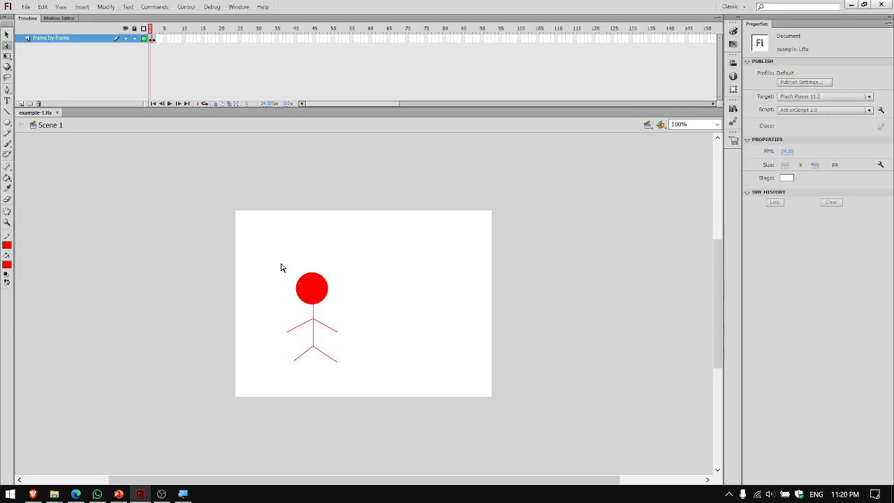
{"action": "left_click", "coordinate": [155, 38]}
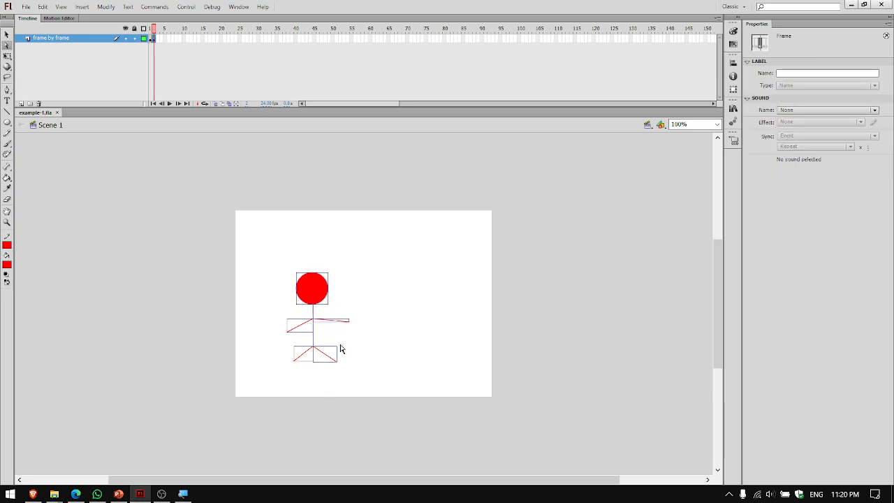
{"action": "right_click", "coordinate": [158, 39]}
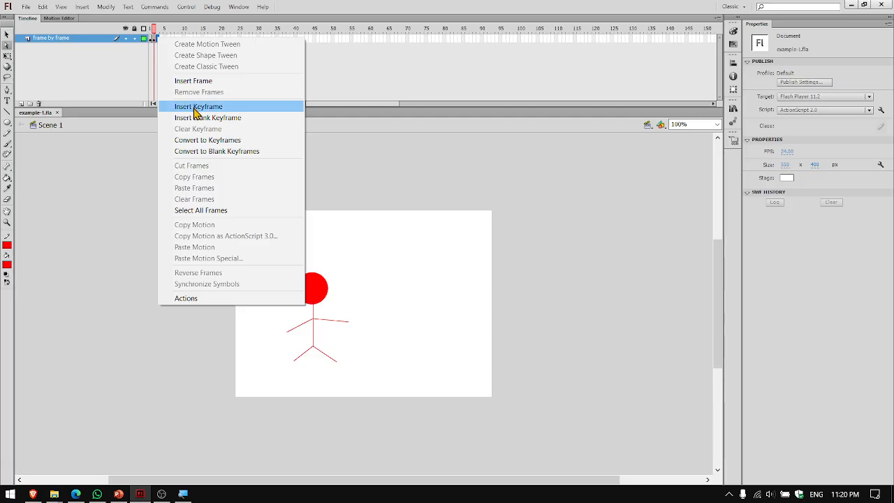
{"action": "left_click", "coordinate": [198, 106]}
{"action": "left_click", "coordinate": [279, 344]}
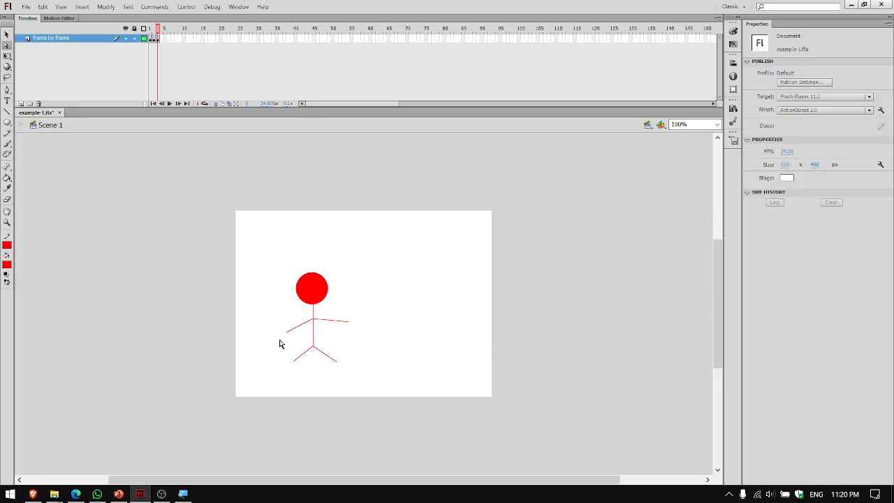
{"action": "left_click_drag", "start_coordinate": [286, 332], "coordinate": [278, 320]}
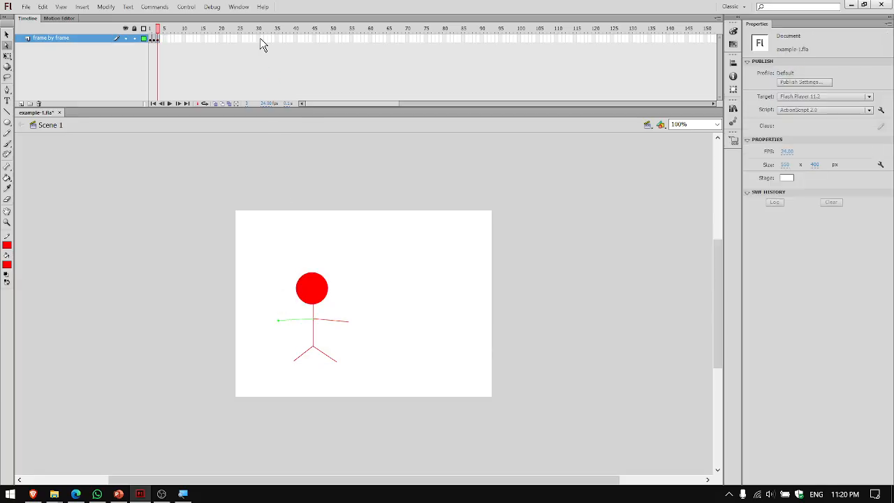
Insert a keyframe at frame 4 and raise both of the figure's legs to nearly horizontal.
{"action": "right_click", "coordinate": [165, 40]}
{"action": "left_click", "coordinate": [199, 106]}
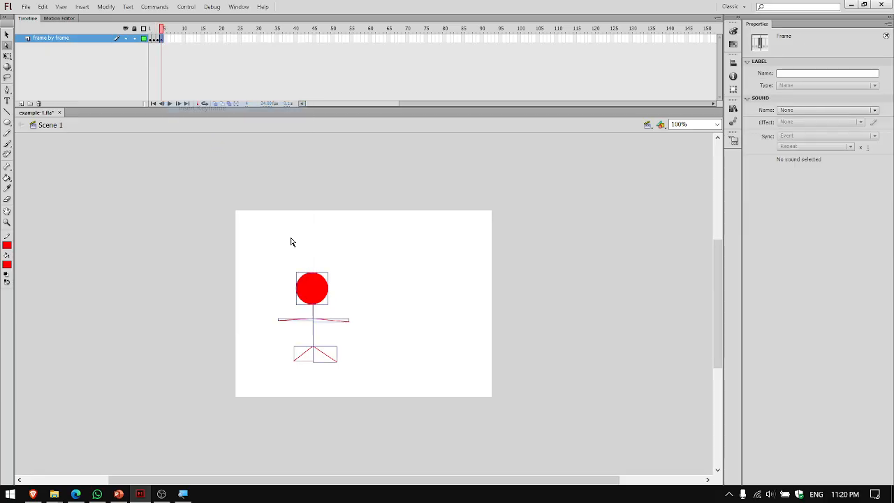
{"action": "left_click", "coordinate": [364, 369]}
{"action": "left_click_drag", "start_coordinate": [335, 362], "coordinate": [351, 347]}
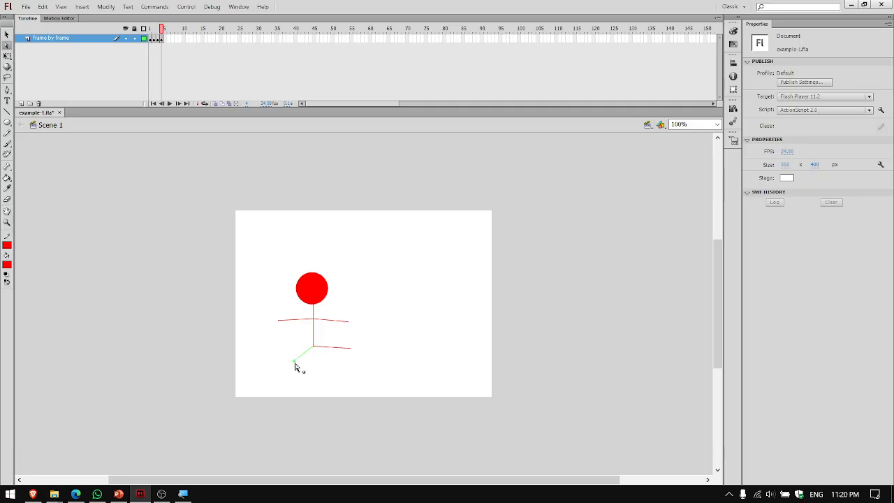
{"action": "left_click_drag", "start_coordinate": [295, 364], "coordinate": [280, 348]}
Insert a keyframe at frame 5 and deselect the figure.
{"action": "right_click", "coordinate": [166, 38]}
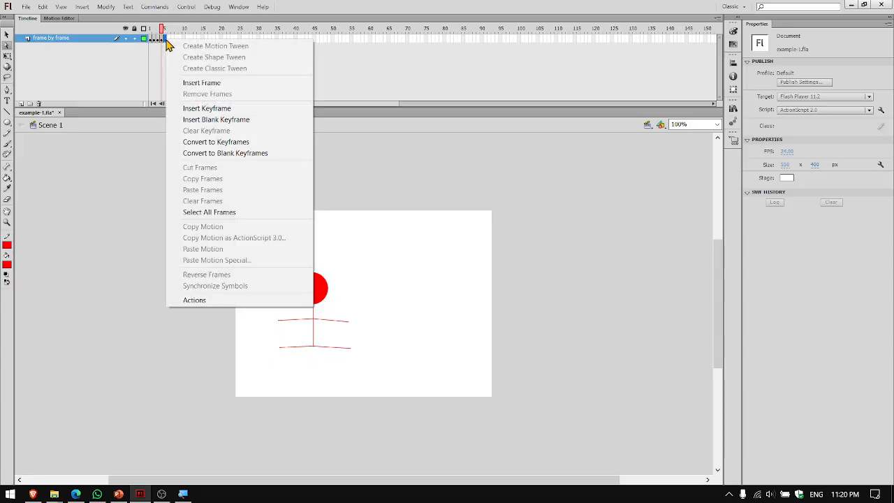
{"action": "left_click", "coordinate": [207, 109]}
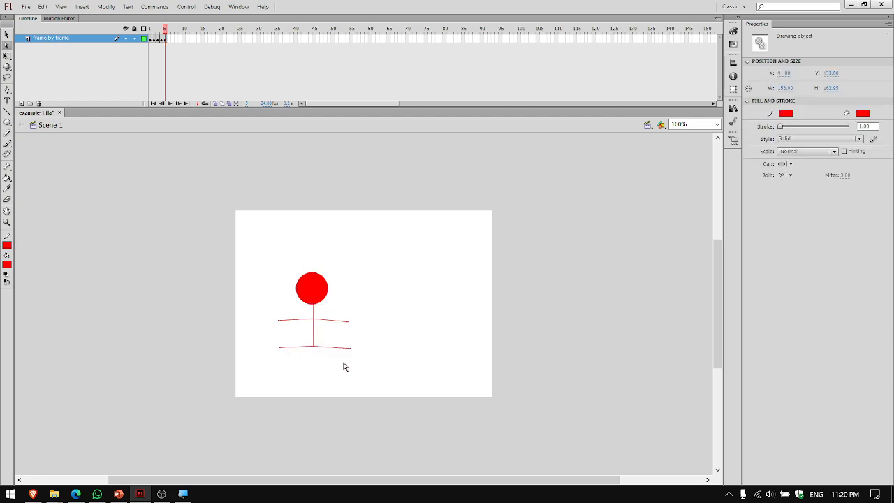
{"action": "left_click", "coordinate": [343, 367]}
Select the whole stick figure on frame 5 with the Free Transform tool and move it straight up to Y 84, keeping X unchanged.
{"action": "left_click", "coordinate": [7, 56]}
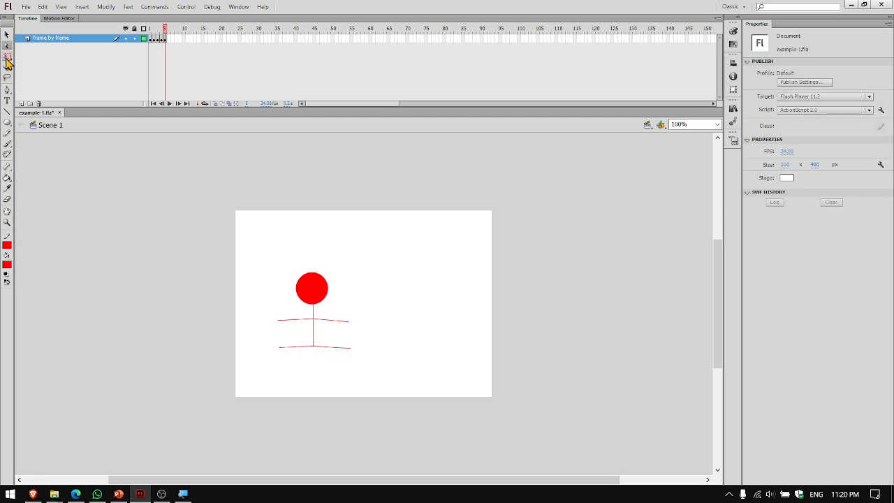
{"action": "left_click", "coordinate": [7, 56]}
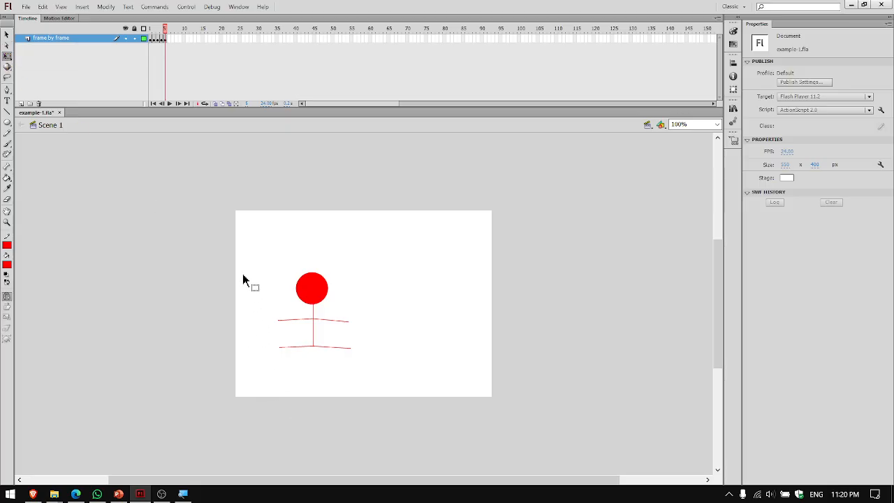
{"action": "mouse_move", "coordinate": [254, 239]}
{"action": "left_mouse_down"}
{"action": "mouse_move", "coordinate": [325, 361]}
{"action": "mouse_move", "coordinate": [390, 433]}
{"action": "left_mouse_up"}
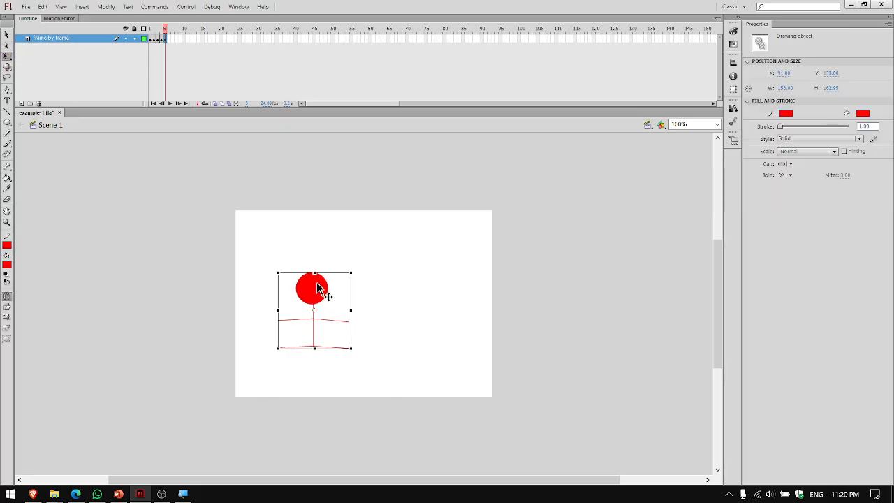
{"action": "key", "text": "Up"}
{"action": "key", "text": "Up"}
{"action": "key", "text": "Up"}
{"action": "key", "text": "Up"}
{"action": "key", "text": "Up"}
{"action": "key", "text": "Up"}
{"action": "key", "text": "Up"}
{"action": "key", "text": "Up"}
{"action": "key", "text": "Up"}
{"action": "key", "text": "Up"}
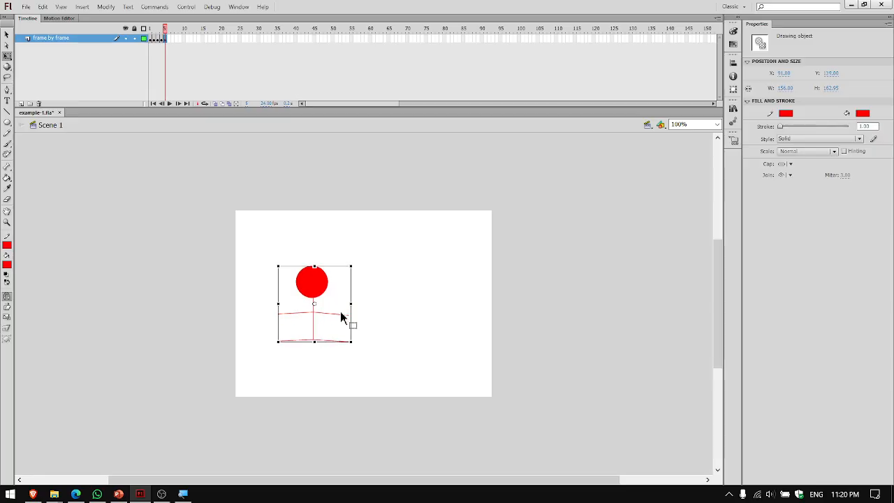
{"action": "key", "text": "Up"}
{"action": "key", "text": "Up"}
{"action": "key", "text": "Up"}
{"action": "key", "text": "Up"}
{"action": "key", "text": "Up"}
{"action": "key", "text": "Up"}
{"action": "key", "text": "Up"}
{"action": "key", "text": "Up"}
{"action": "key", "text": "Up"}
{"action": "key", "text": "Up"}
{"action": "key", "text": "Up"}
{"action": "key", "text": "Up"}
{"action": "key", "text": "Up"}
{"action": "key", "text": "Up"}
{"action": "key", "text": "Up"}
{"action": "key", "text": "Up"}
{"action": "key", "text": "Up"}
{"action": "key", "text": "Up"}
{"action": "key", "text": "Up"}
{"action": "key", "text": "Up"}
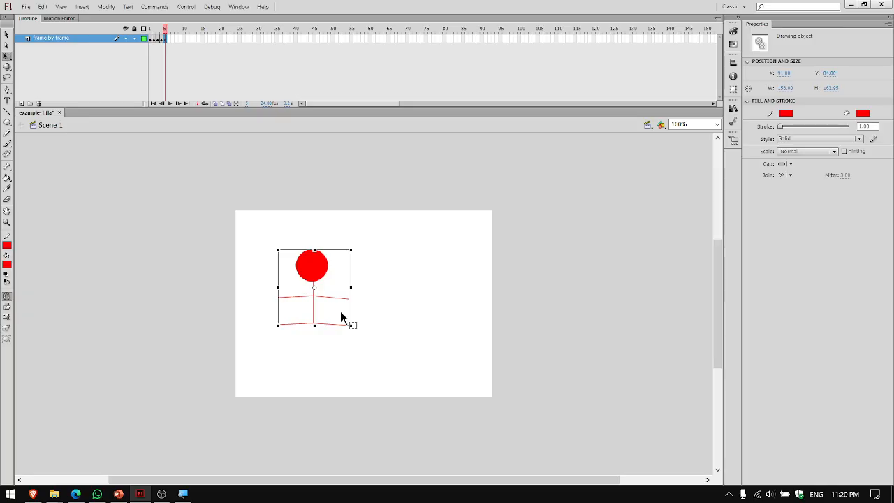
{"action": "left_click", "coordinate": [419, 306]}
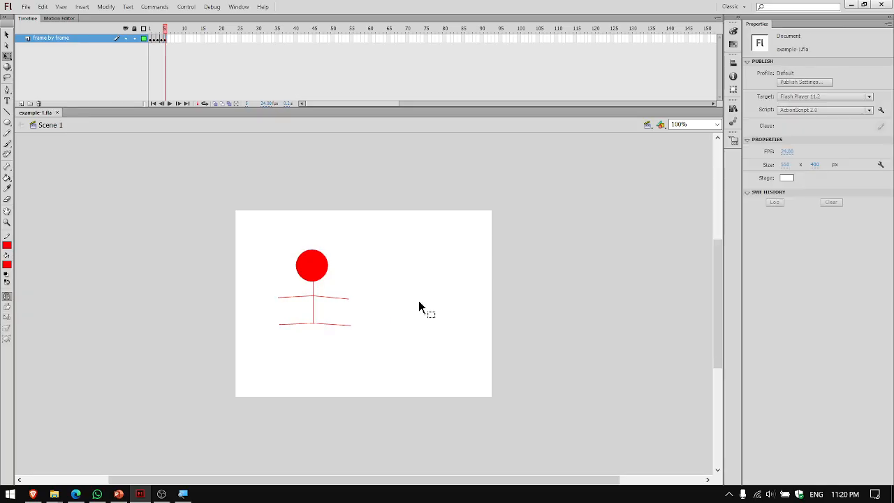
Test the movie to view the jumping stick figure, and close the preview.
{"action": "key", "text": "ctrl+Return"}
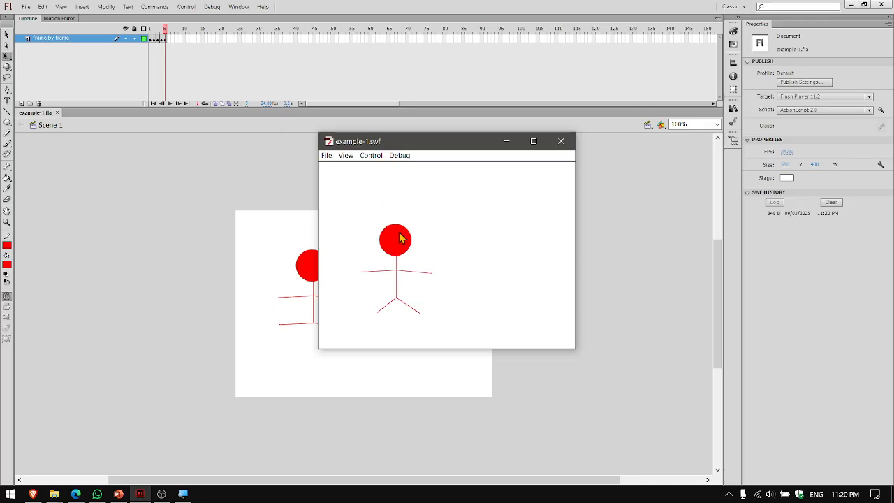
{"action": "left_click", "coordinate": [562, 142]}
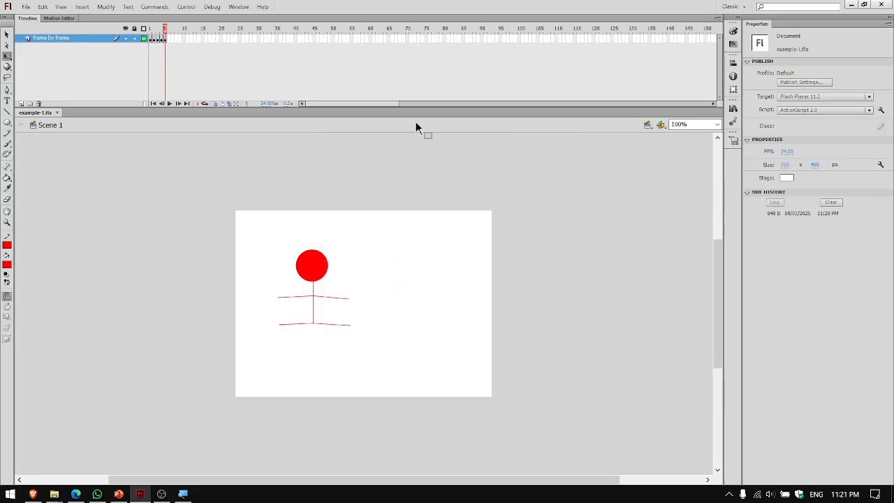
Set the document's frame rate to 12 fps, save the file and test the movie at the new speed.
{"action": "left_click", "coordinate": [266, 104]}
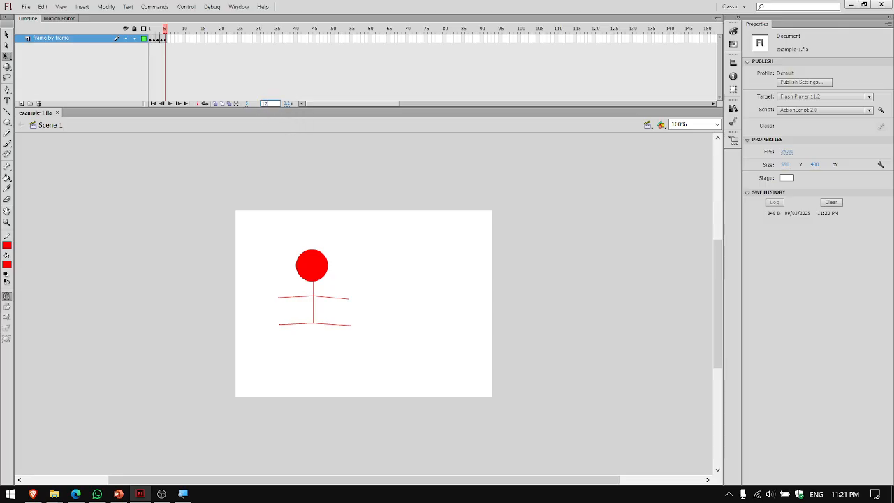
{"action": "key", "text": "Return"}
{"action": "key", "text": "ctrl+s"}
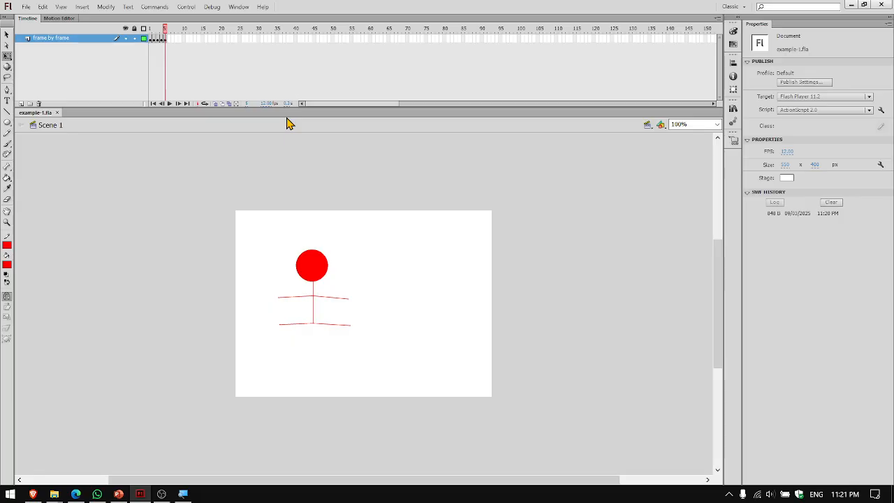
{"action": "key", "text": "ctrl+Return"}
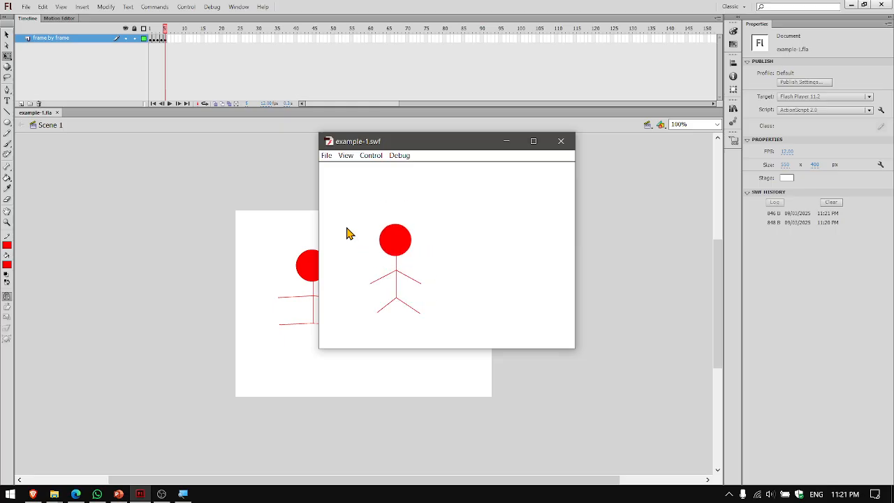
{"action": "left_click", "coordinate": [560, 143]}
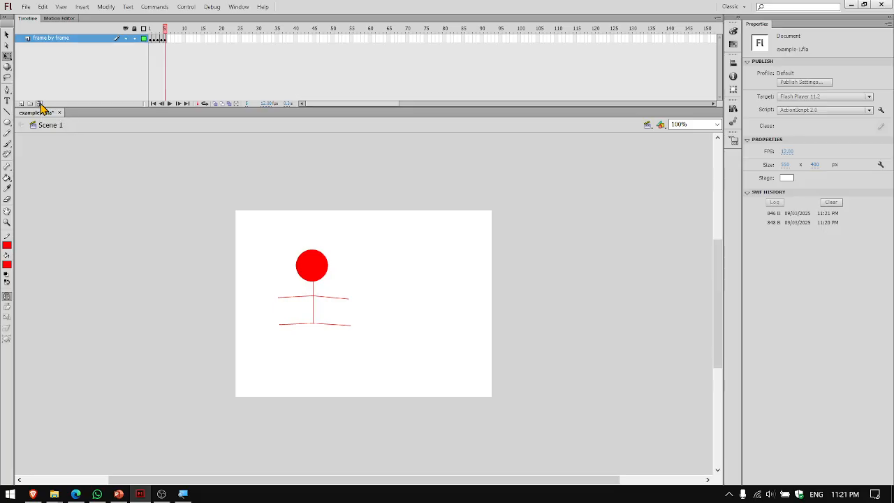
Replace the frame by frame layer with a new layer named "Shape tween on Shape".
{"action": "left_click", "coordinate": [21, 105]}
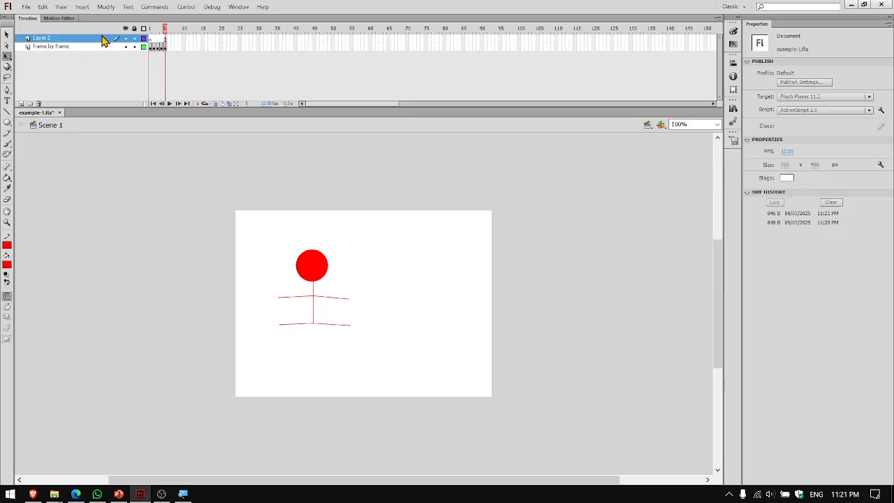
{"action": "left_click", "coordinate": [73, 46]}
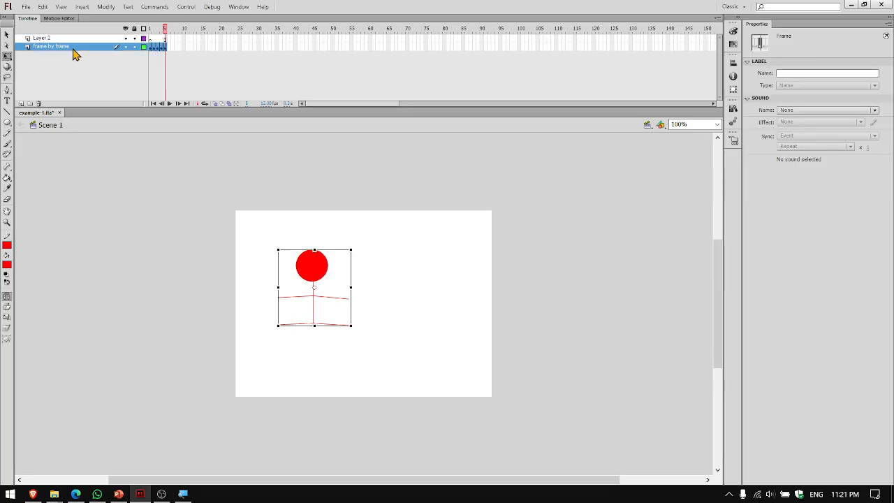
{"action": "left_click", "coordinate": [39, 104]}
{"action": "double_click", "coordinate": [70, 39]}
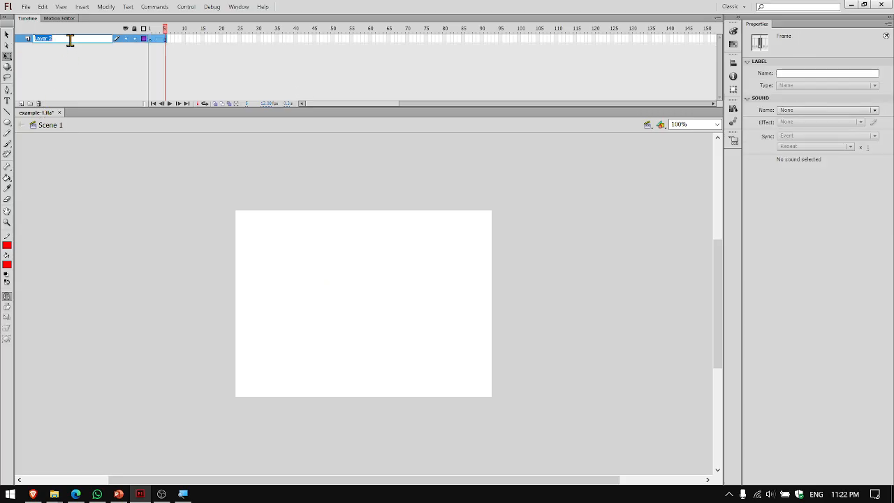
{"action": "key", "text": "BackSpace"}
{"action": "type", "text": "Shape tween on Shape"}
{"action": "left_click", "coordinate": [69, 44]}
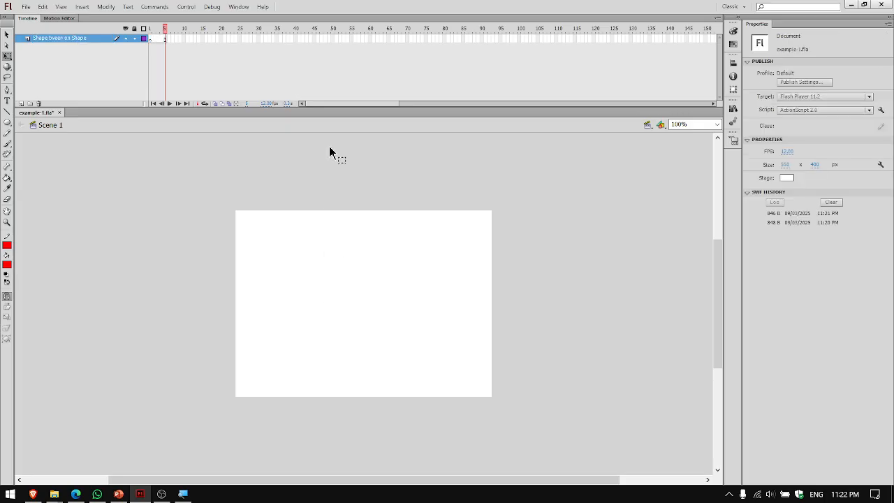
Remove all frames from the Shape tween on Shape layer and insert a blank keyframe at frame 1.
{"action": "left_click", "coordinate": [176, 38]}
{"action": "left_click", "coordinate": [210, 39]}
{"action": "left_click_drag", "start_coordinate": [209, 40], "coordinate": [148, 41]}
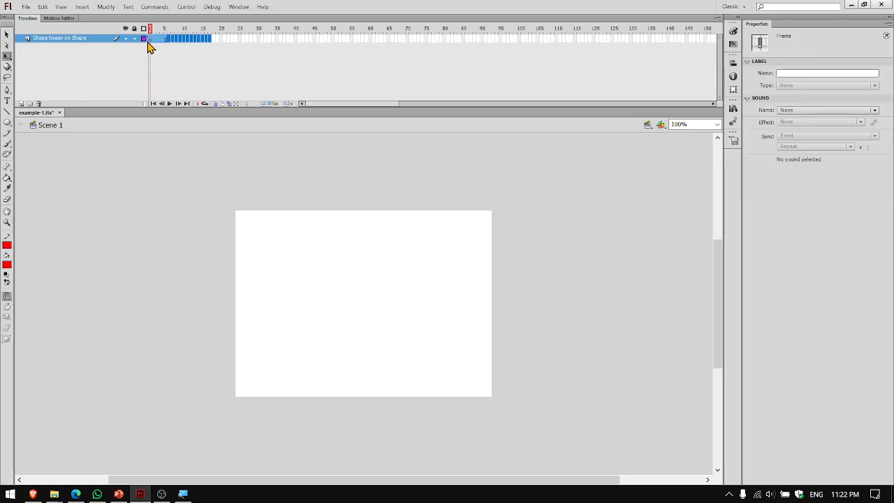
{"action": "right_click", "coordinate": [151, 38]}
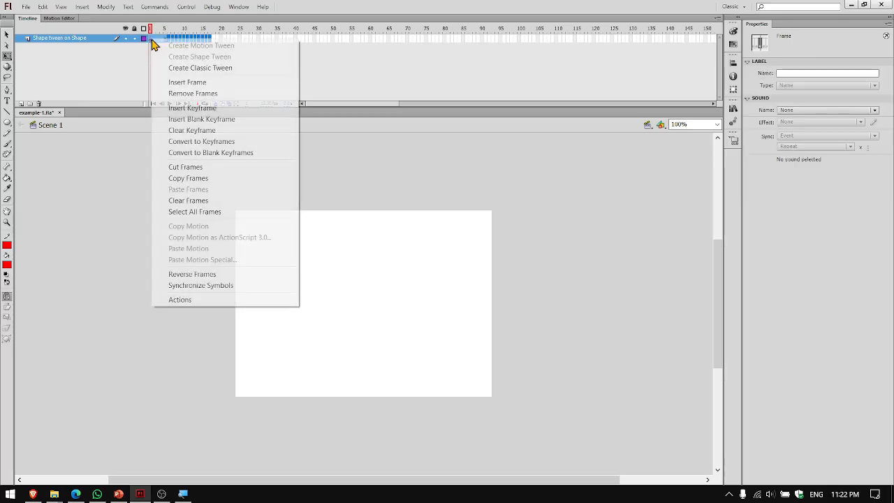
{"action": "left_click", "coordinate": [193, 93]}
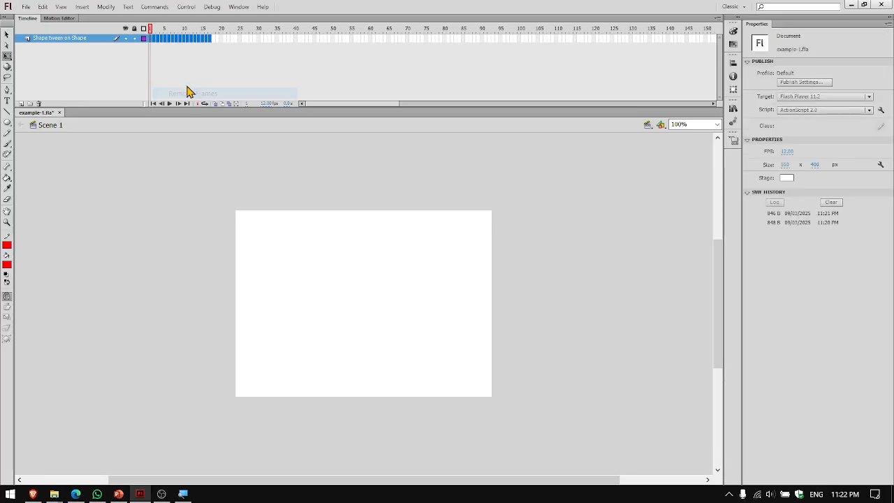
{"action": "right_click", "coordinate": [150, 38]}
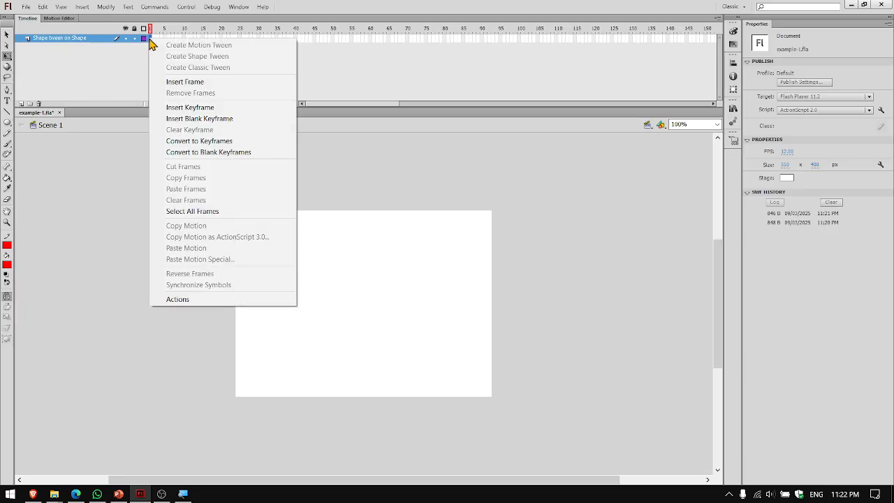
{"action": "left_click", "coordinate": [176, 119]}
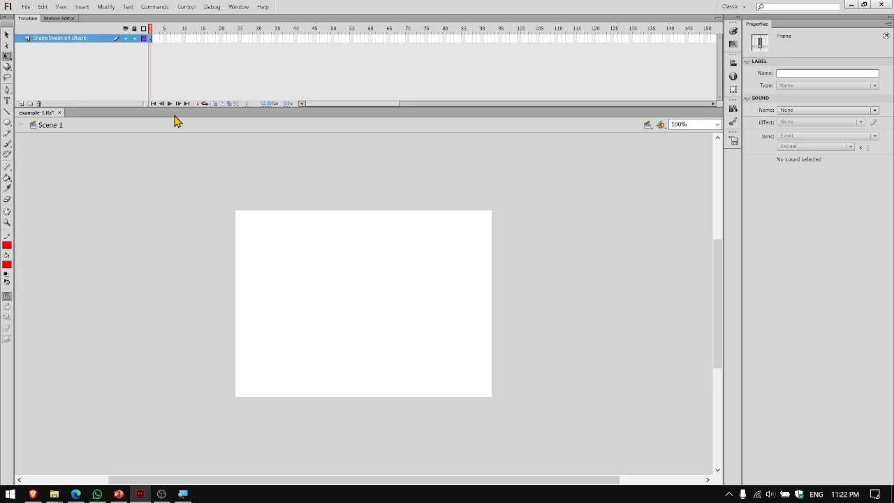
Draw a blue-filled oval about 82 by 48 px on frame 1, at about X 45, Y 115.
{"action": "left_click", "coordinate": [7, 123]}
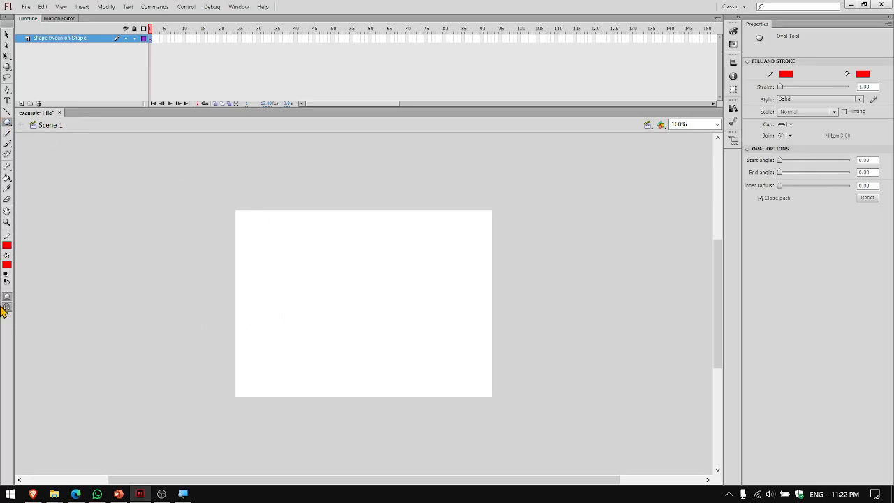
{"action": "left_click", "coordinate": [7, 267]}
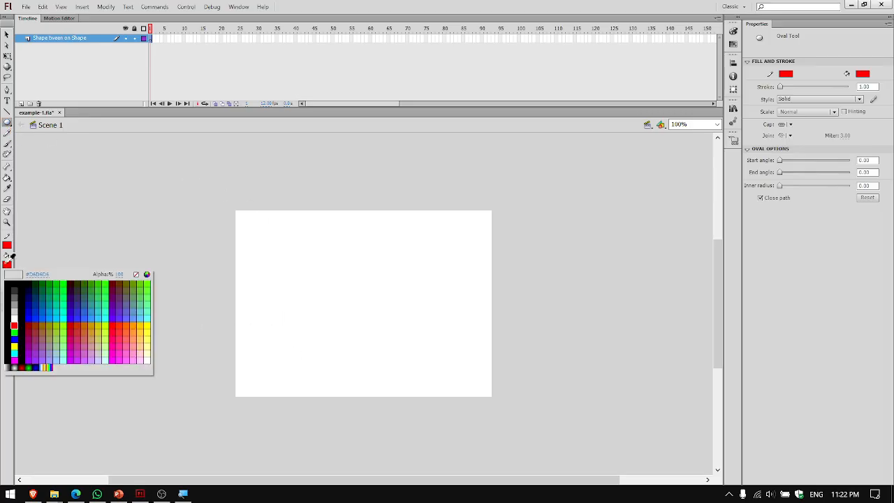
{"action": "left_click", "coordinate": [86, 316]}
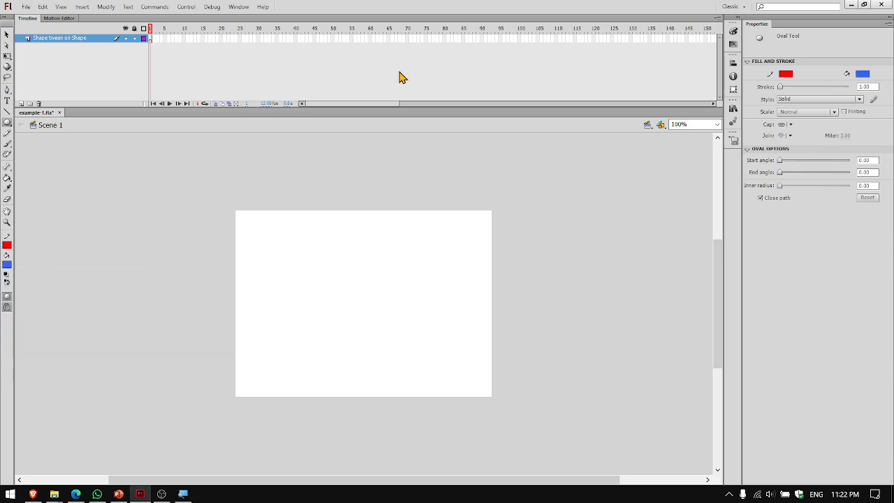
{"action": "left_click_drag", "start_coordinate": [256, 264], "coordinate": [295, 286]}
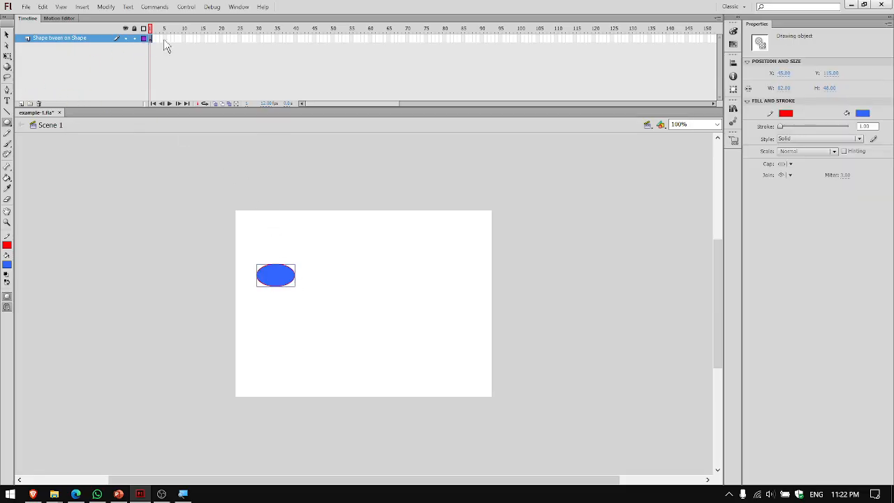
Insert a blank keyframe at frame 15 and draw a blue rectangle about 192 by 88 px there, at about X 135, Y 145.
{"action": "left_click", "coordinate": [202, 39]}
{"action": "right_click", "coordinate": [203, 40]}
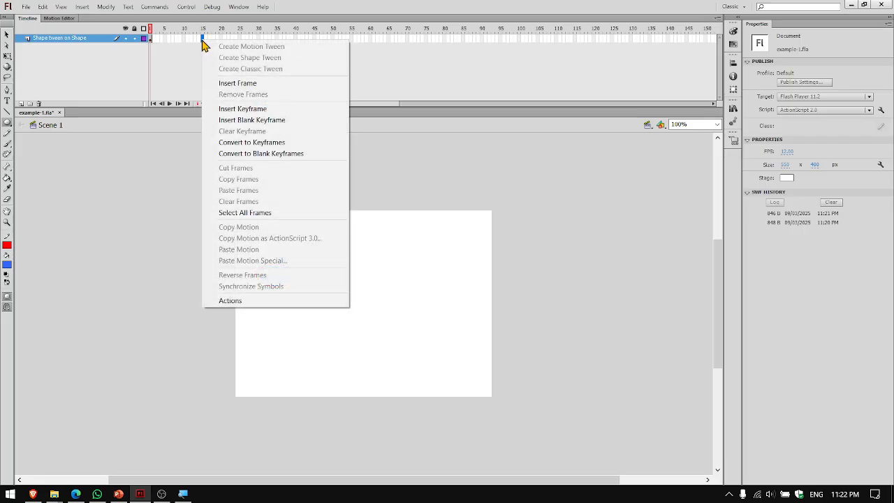
{"action": "left_click", "coordinate": [246, 122]}
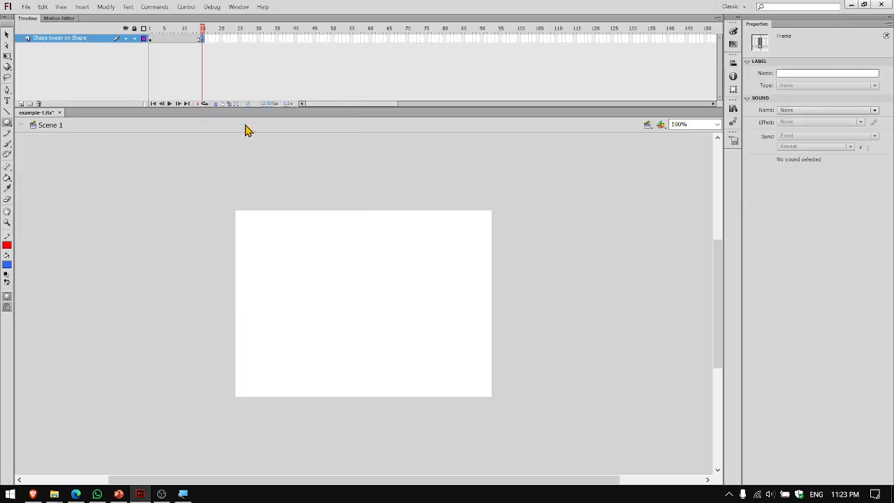
{"action": "left_click", "coordinate": [12, 128]}
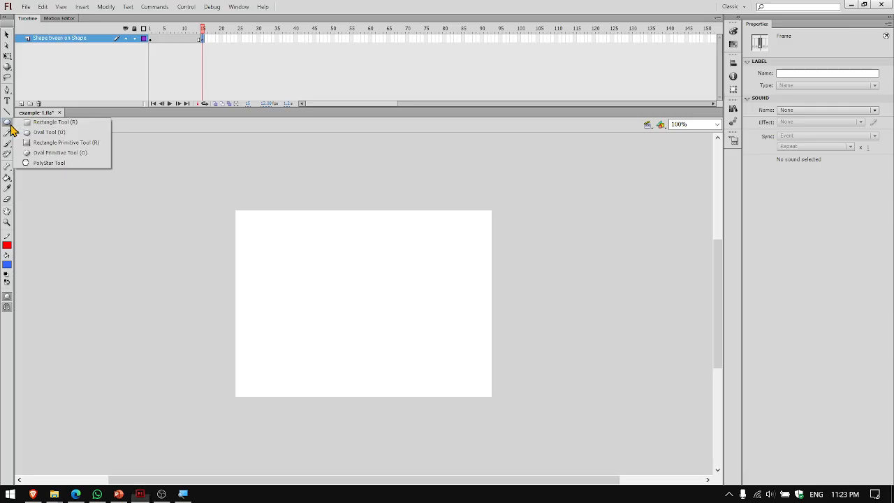
{"action": "left_click", "coordinate": [39, 126]}
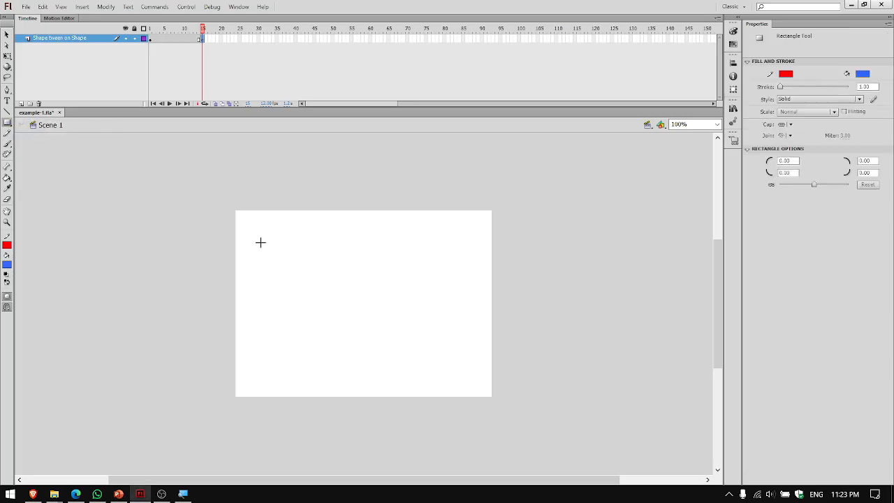
{"action": "left_click_drag", "start_coordinate": [298, 278], "coordinate": [389, 320]}
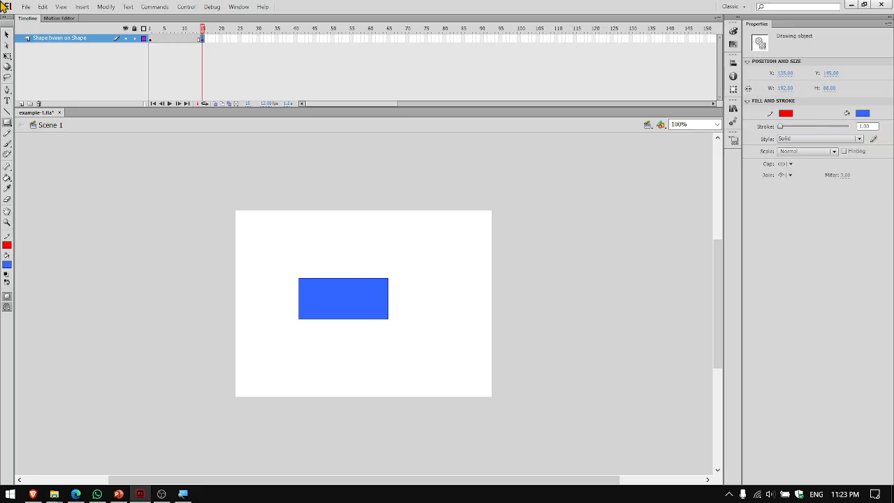
Compare frames 1 and 15, and create a shape tween between the oval and the rectangle.
{"action": "left_click", "coordinate": [152, 36]}
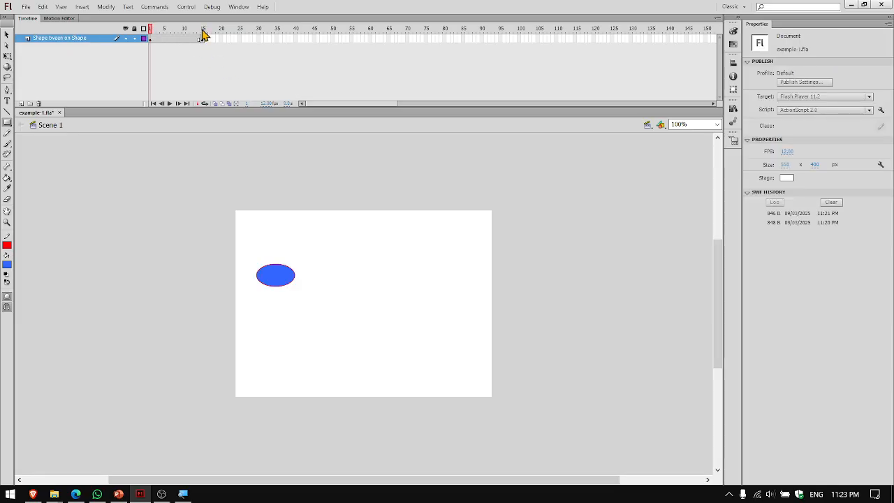
{"action": "left_click", "coordinate": [202, 32]}
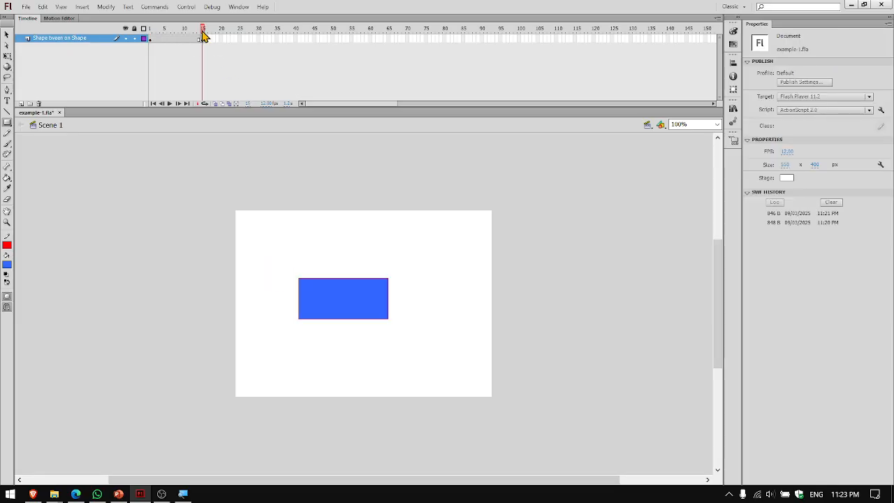
{"action": "left_click", "coordinate": [67, 41]}
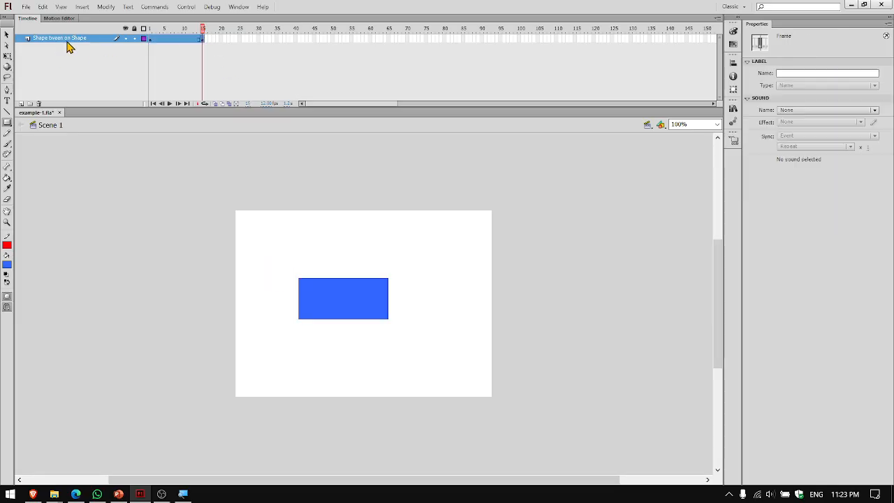
{"action": "right_click", "coordinate": [168, 44]}
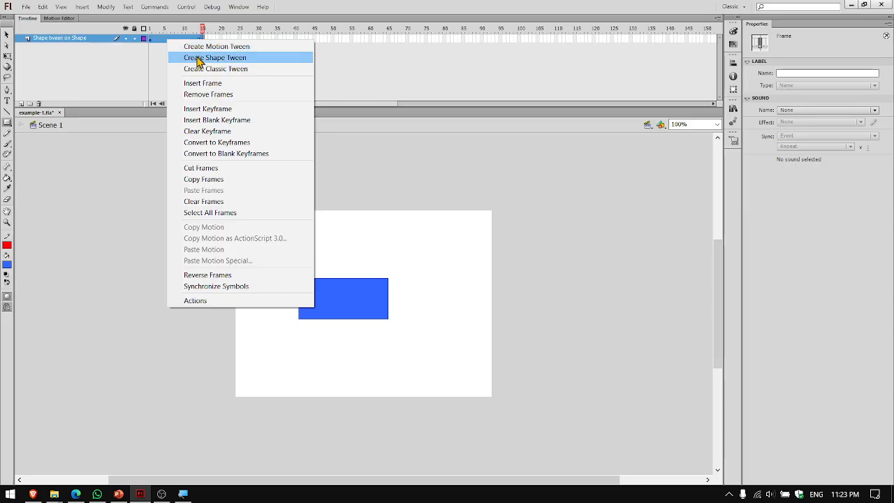
{"action": "left_click", "coordinate": [199, 59]}
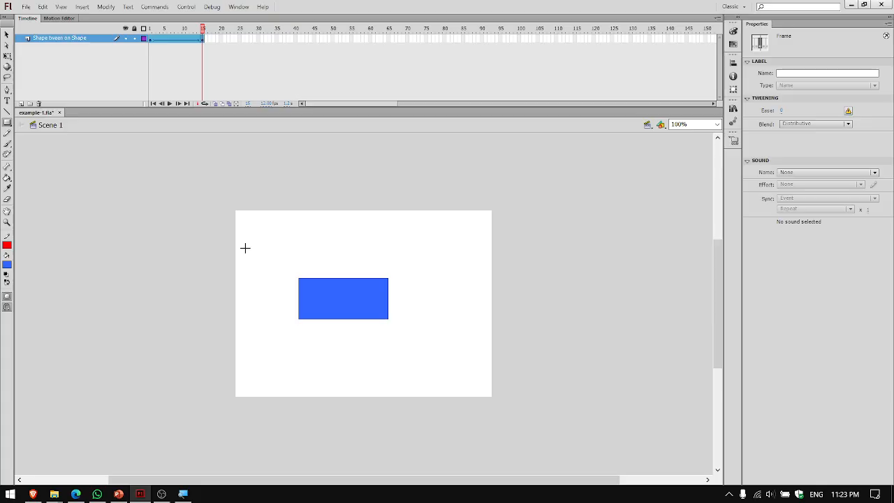
Save the document and test the movie to view the oval morphing into the rectangle.
{"action": "key", "text": "ctrl+s"}
{"action": "key", "text": "ctrl+Return"}
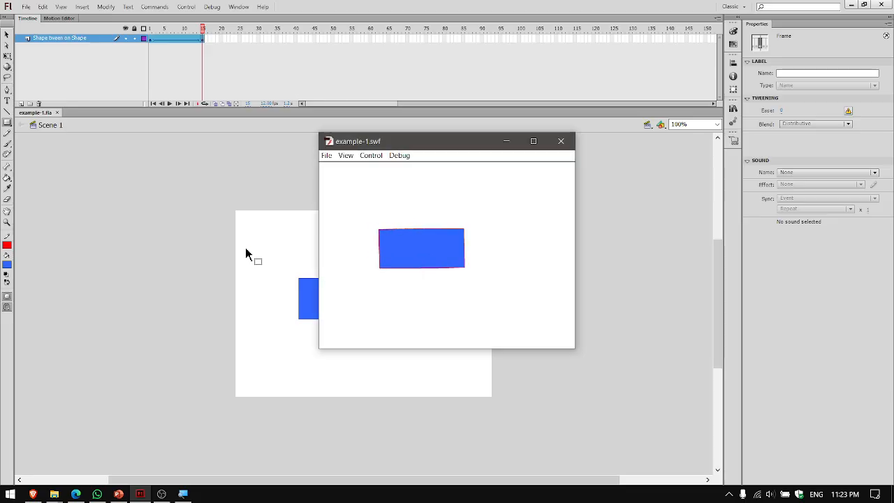
{"action": "left_click", "coordinate": [562, 142]}
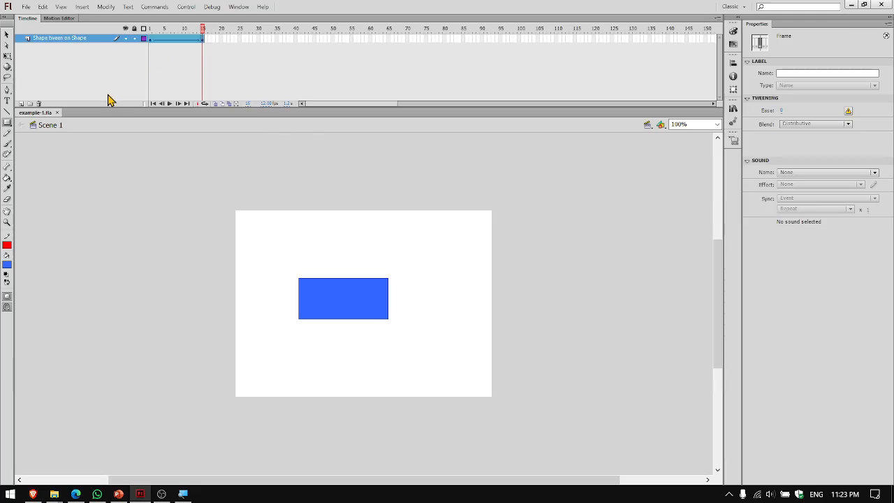
Add a new layer and delete the Shape tween on Shape layer.
{"action": "left_click", "coordinate": [21, 104]}
{"action": "left_click", "coordinate": [55, 46]}
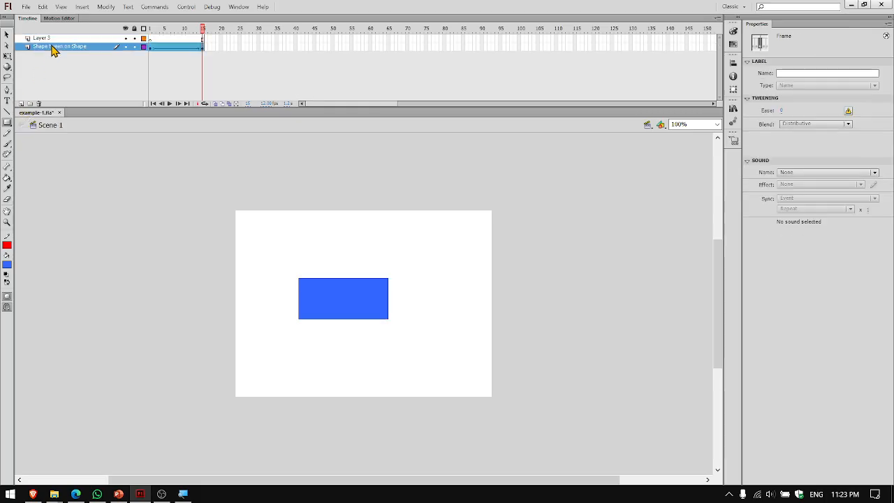
{"action": "left_click", "coordinate": [39, 104]}
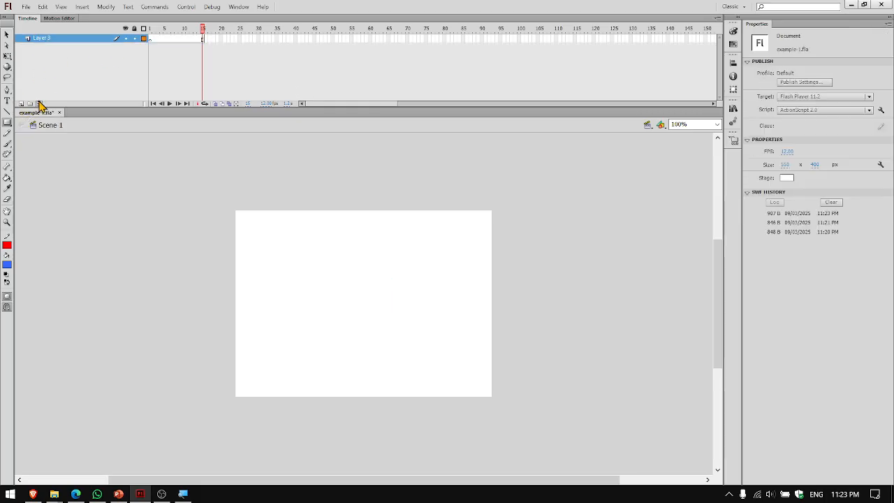
Select all frames of the new empty layer and remove them.
{"action": "left_click", "coordinate": [225, 39]}
{"action": "left_click_drag", "start_coordinate": [246, 39], "coordinate": [160, 39]}
{"action": "right_click", "coordinate": [159, 38]}
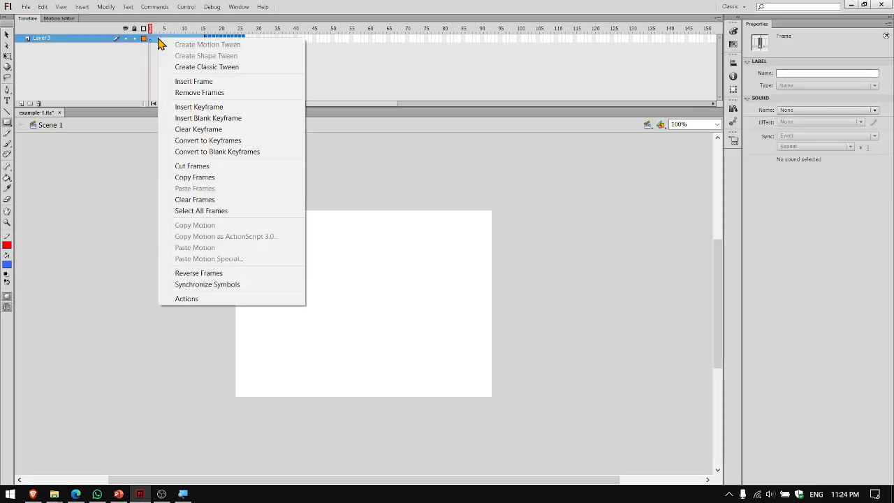
{"action": "left_click", "coordinate": [199, 94]}
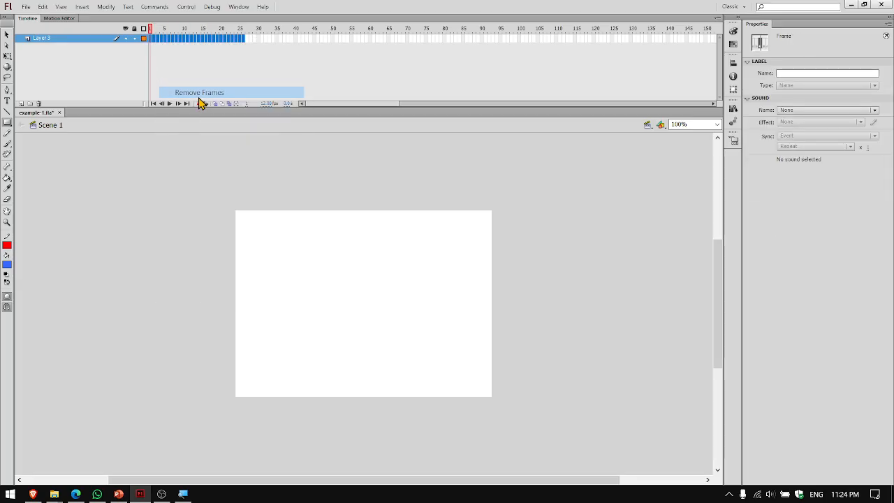
Insert a blank keyframe at frame 1, add the text HELLO on the stage, and save the document.
{"action": "right_click", "coordinate": [150, 40]}
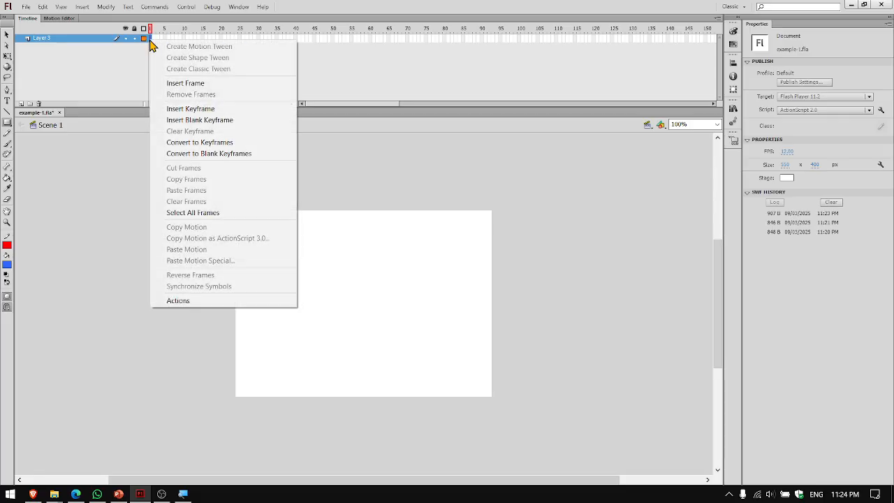
{"action": "left_click", "coordinate": [179, 120]}
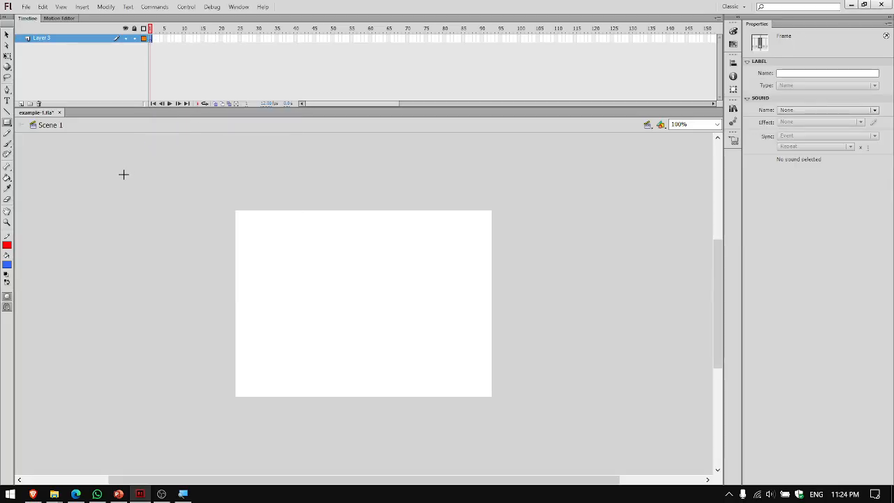
{"action": "left_click", "coordinate": [7, 101]}
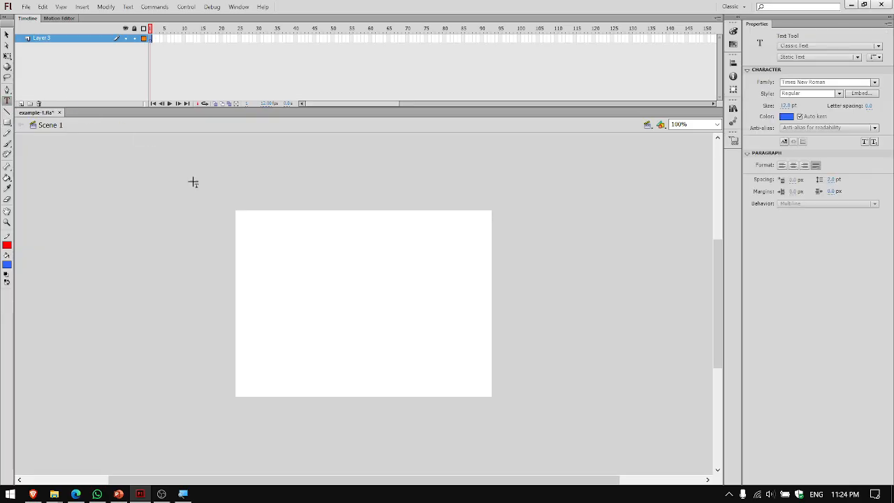
{"action": "left_click", "coordinate": [271, 267]}
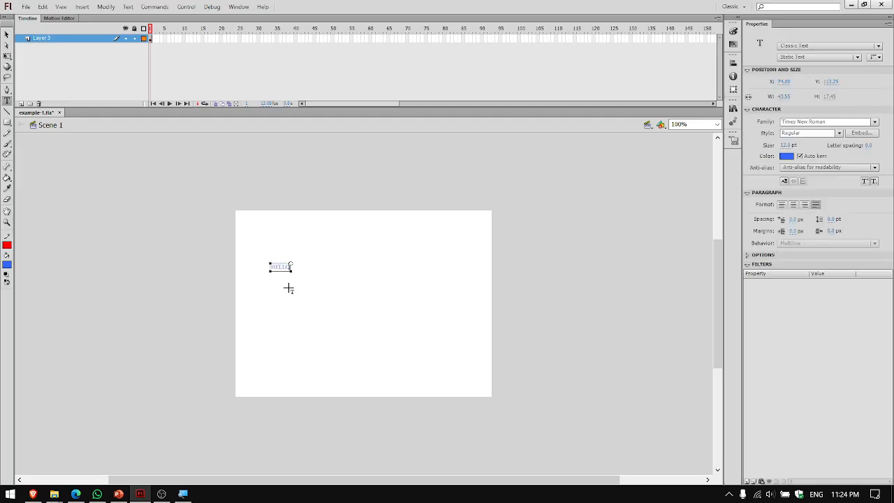
{"action": "key", "text": "ctrl+s"}
Enlarge the HELLO text to about 405 px wide with Free Transform and move it fully onto the upper part of the stage.
{"action": "left_click", "coordinate": [7, 56]}
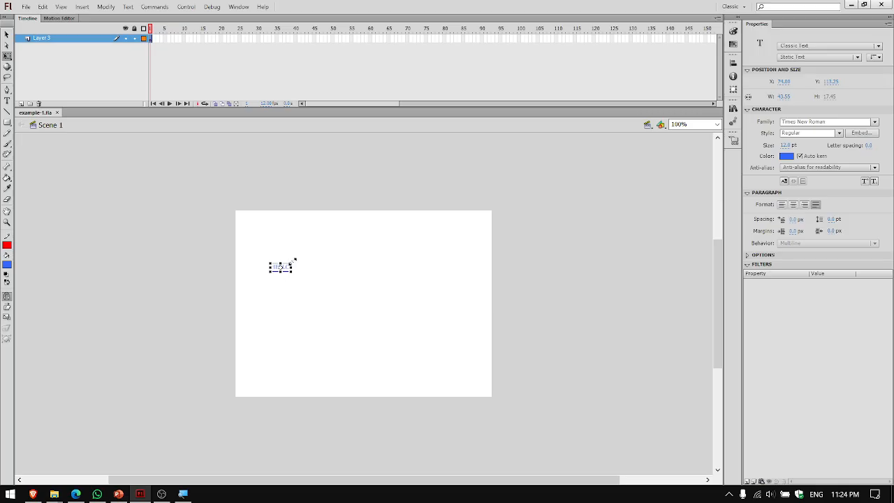
{"action": "left_click_drag", "start_coordinate": [295, 260], "coordinate": [376, 243]}
{"action": "key", "text": "t"}
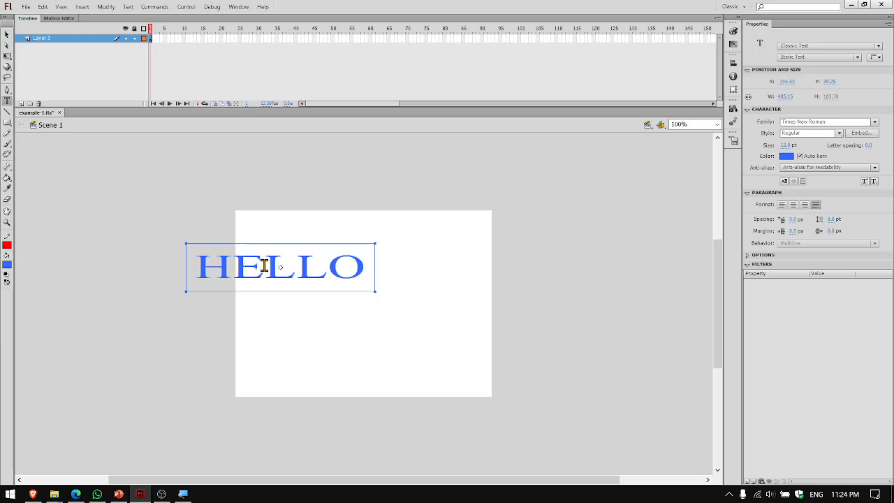
{"action": "left_click", "coordinate": [307, 235]}
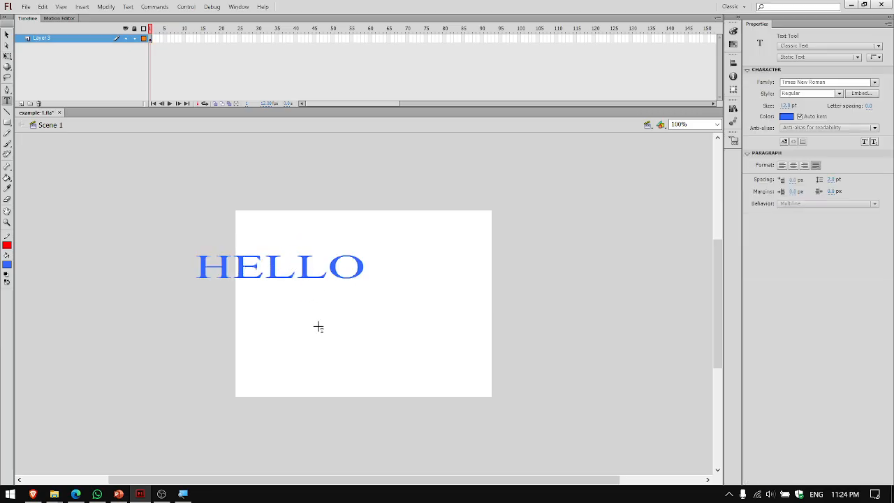
{"action": "left_click", "coordinate": [7, 55]}
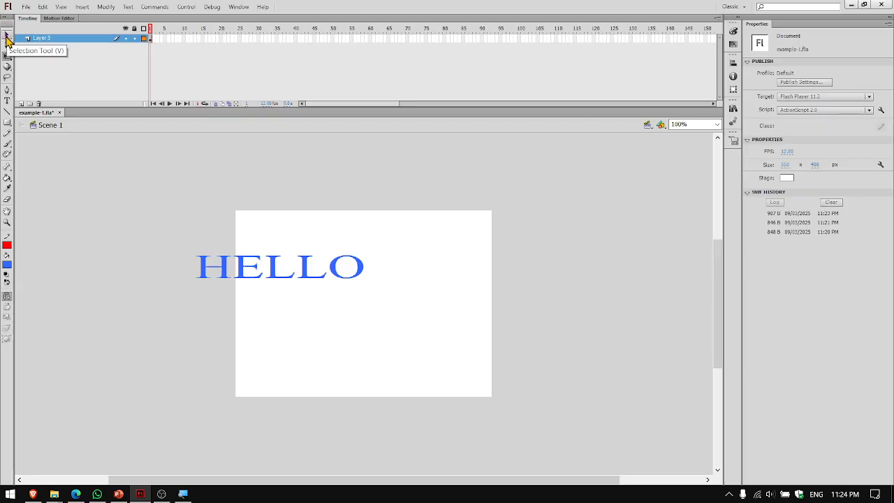
{"action": "left_click", "coordinate": [7, 40]}
{"action": "left_click", "coordinate": [293, 274]}
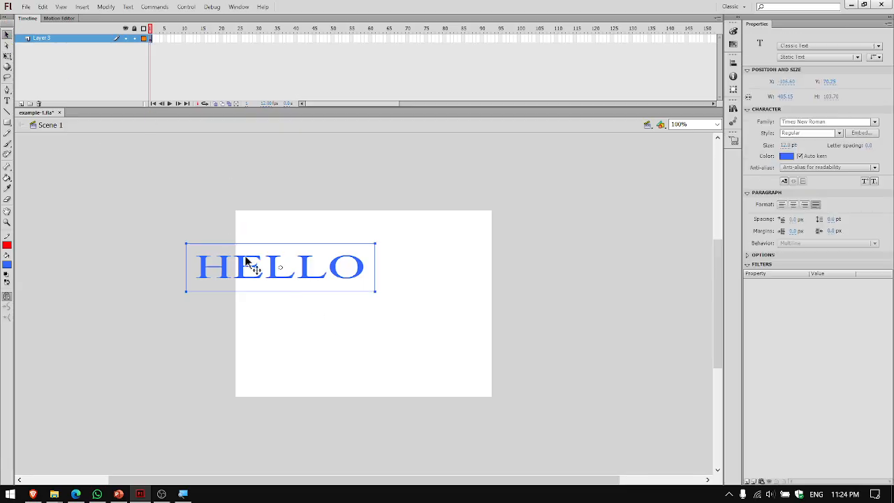
{"action": "left_click_drag", "start_coordinate": [246, 258], "coordinate": [338, 260]}
{"action": "left_click", "coordinate": [369, 355]}
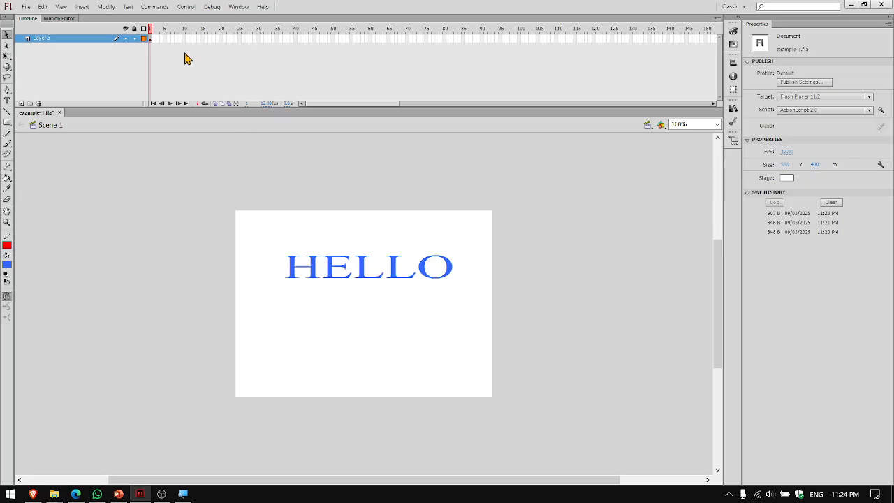
{"action": "left_click", "coordinate": [109, 7]}
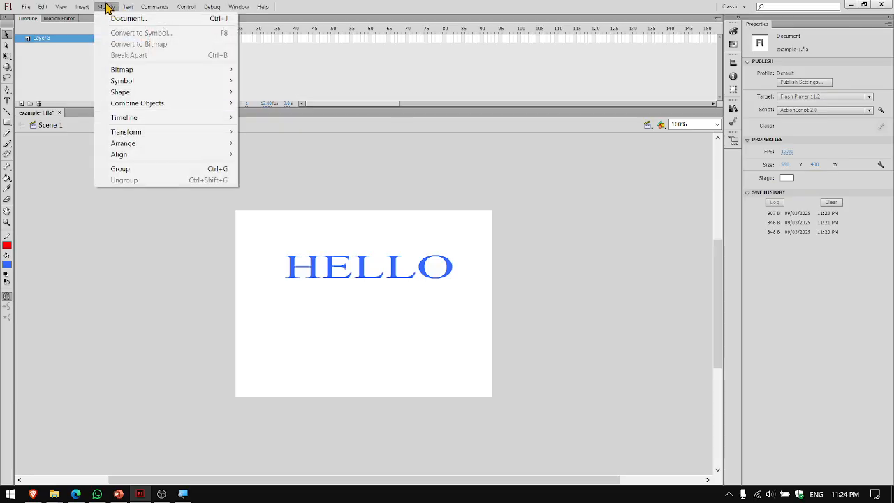
{"action": "mouse_move", "coordinate": [128, 147]}
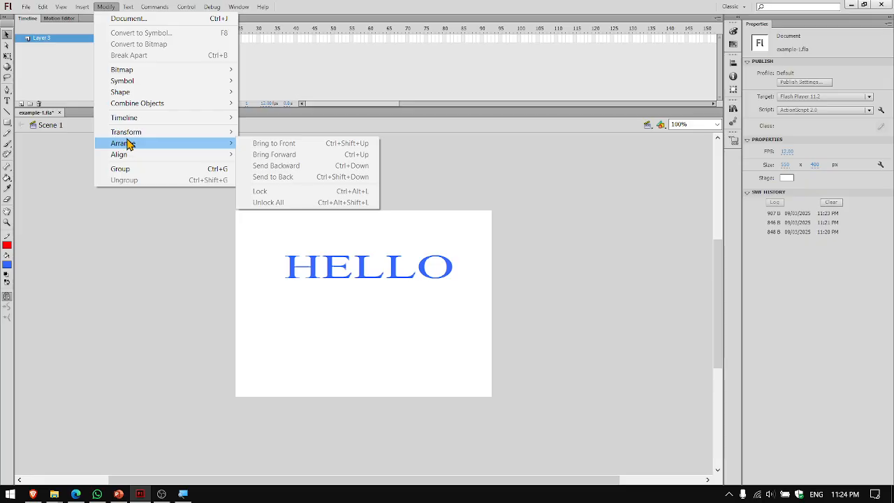
{"action": "left_click", "coordinate": [117, 10]}
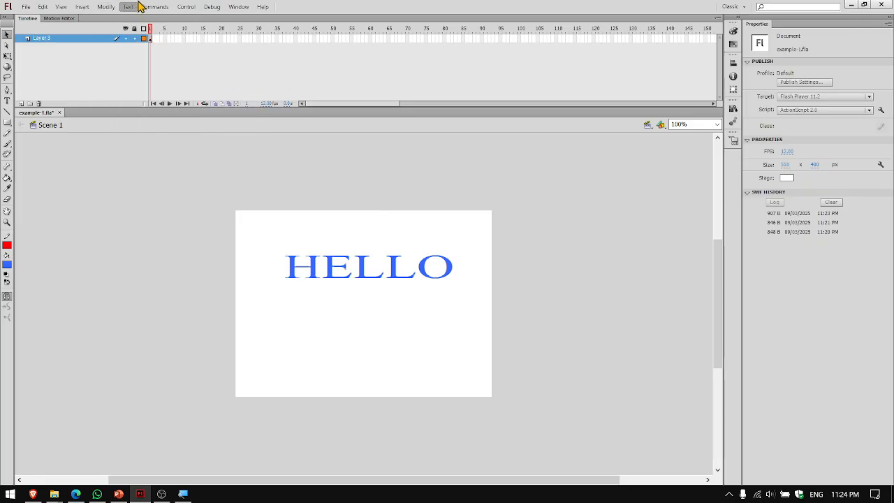
{"action": "left_click", "coordinate": [132, 7]}
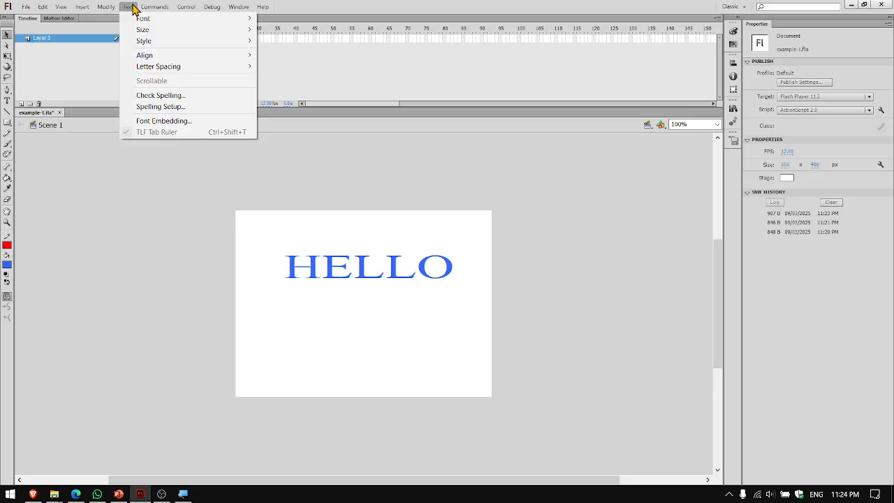
{"action": "mouse_move", "coordinate": [110, 9]}
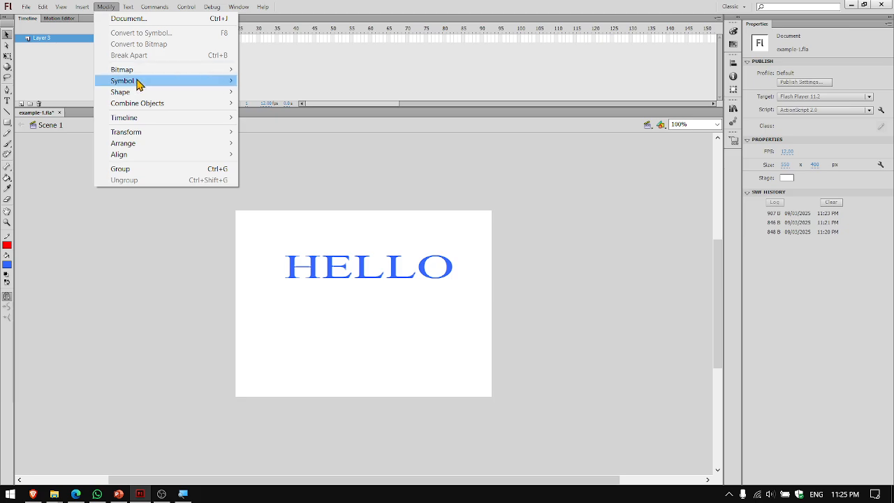
{"action": "mouse_move", "coordinate": [133, 96]}
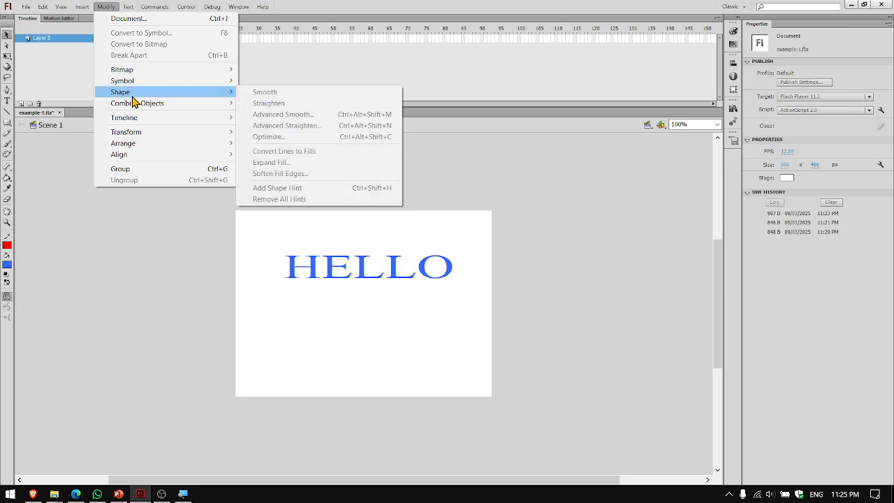
Break apart the HELLO text twice, into letters and into editable shapes, and save the document.
{"action": "left_click", "coordinate": [60, 44]}
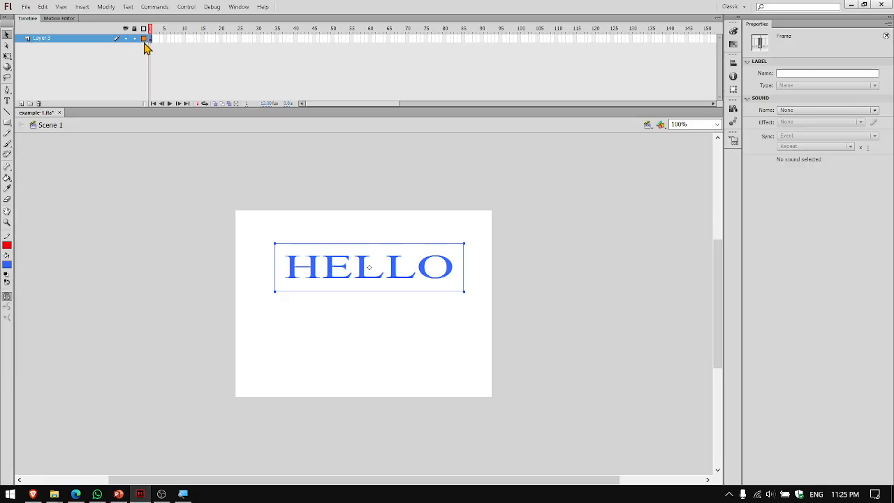
{"action": "left_click", "coordinate": [109, 7]}
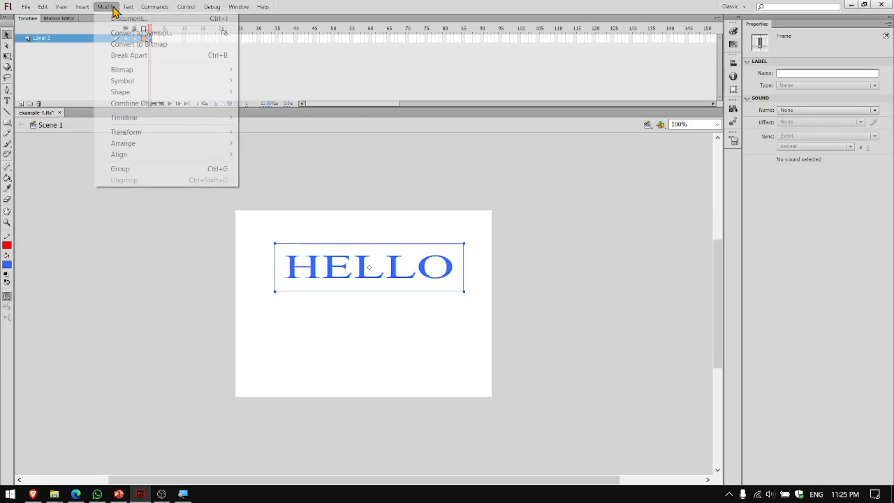
{"action": "left_click", "coordinate": [132, 55]}
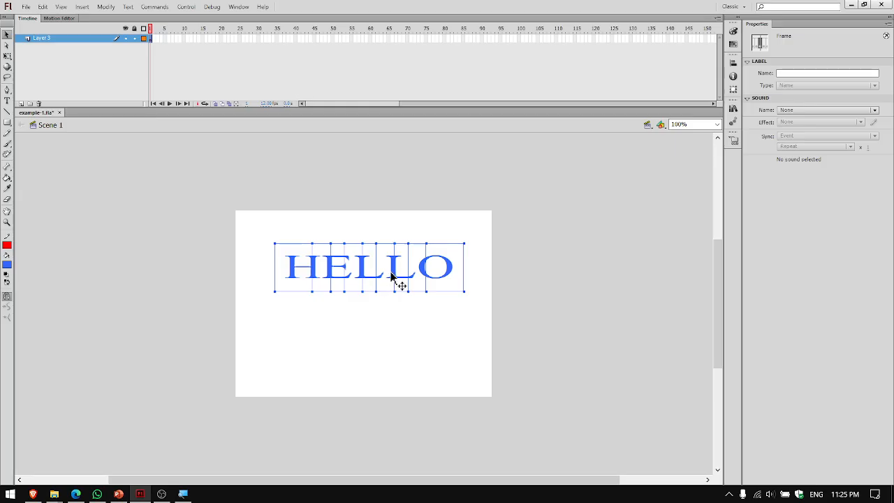
{"action": "left_click", "coordinate": [105, 7]}
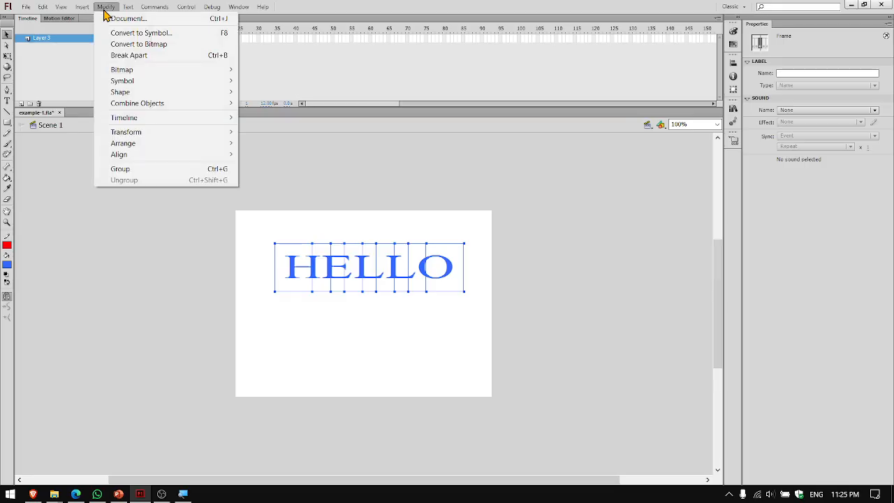
{"action": "left_click", "coordinate": [133, 58]}
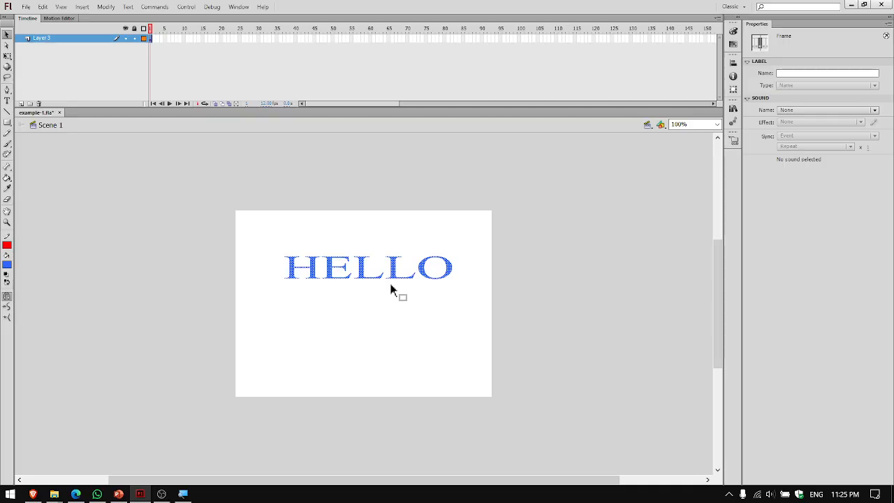
{"action": "key", "text": "ctrl+s"}
Insert a blank keyframe at frame 20 and add the text "Good Morning" on the stage.
{"action": "right_click", "coordinate": [222, 38]}
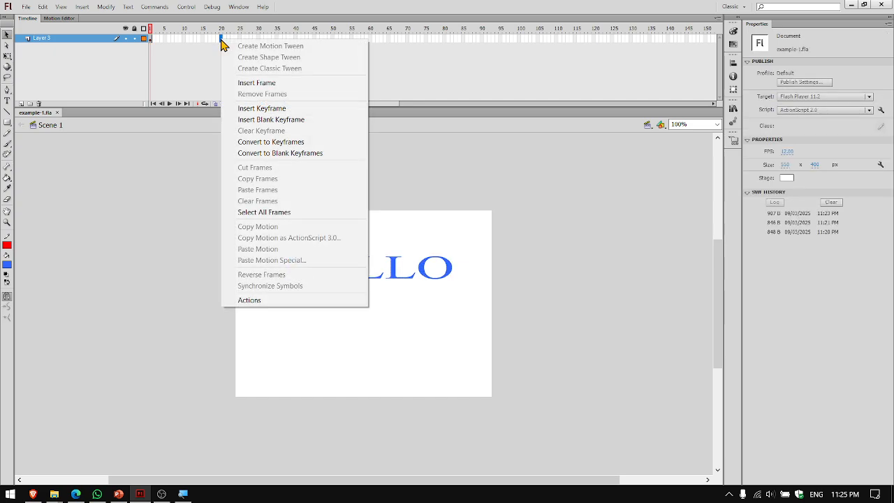
{"action": "left_click", "coordinate": [261, 120]}
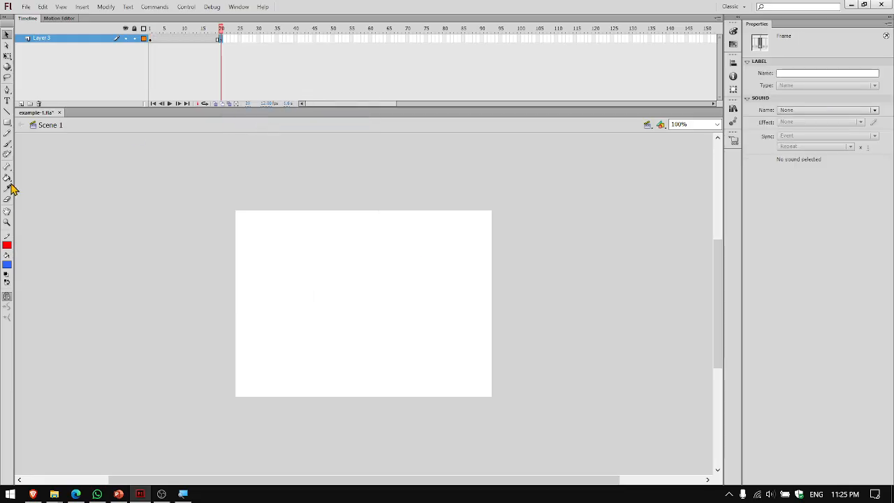
{"action": "left_click", "coordinate": [7, 100]}
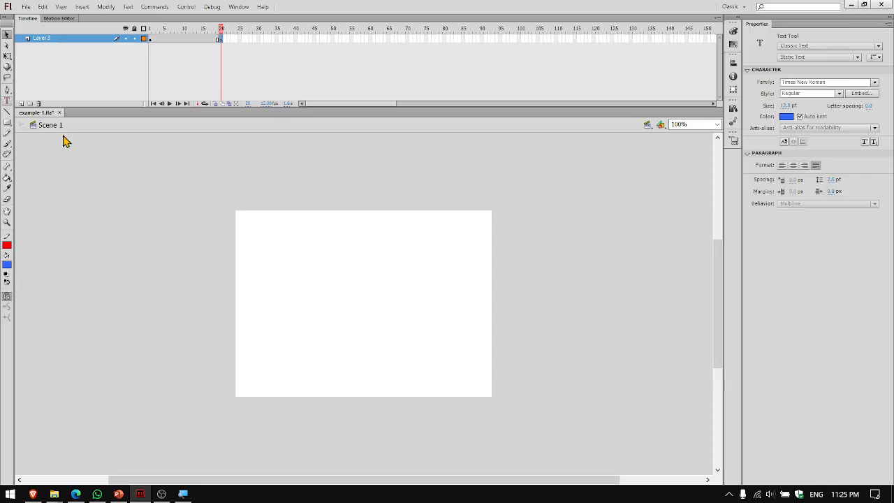
{"action": "left_click", "coordinate": [313, 300]}
{"action": "type", "text": "Go"}
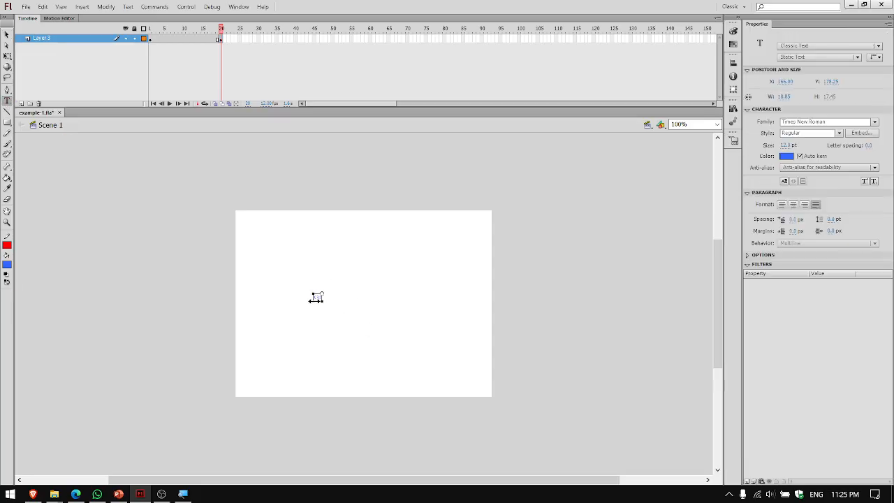
{"action": "type", "text": "od Morning"}
Enlarge the Good Morning text to about 428 px wide with Free Transform and place it in the stage's lower half.
{"action": "left_click", "coordinate": [6, 57]}
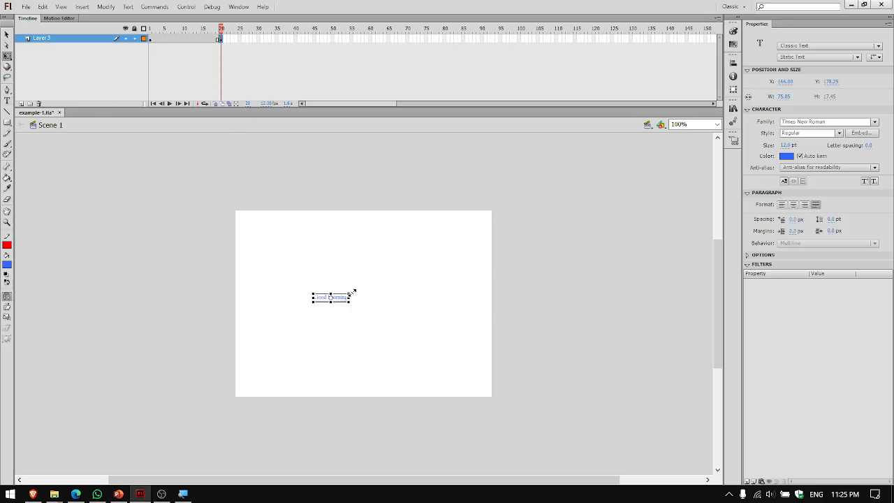
{"action": "left_click_drag", "start_coordinate": [349, 291], "coordinate": [432, 276]}
{"action": "left_click_drag", "start_coordinate": [310, 294], "coordinate": [353, 322]}
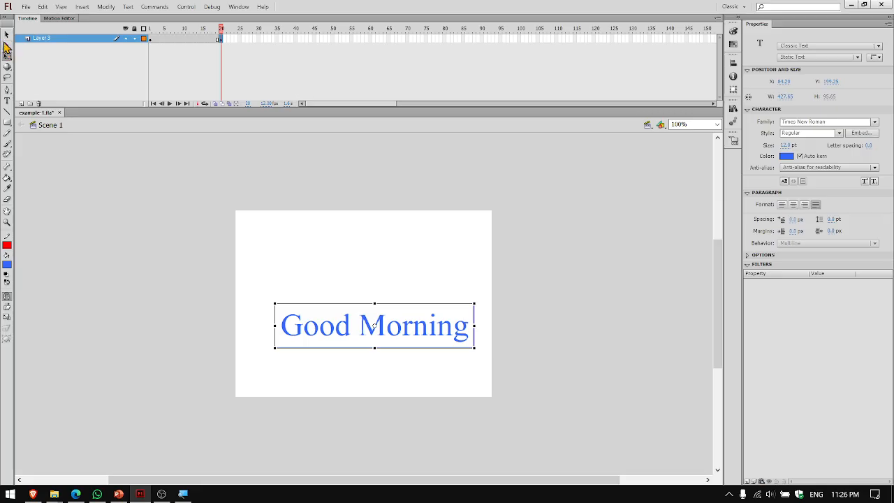
Break apart the Good Morning text twice to turn it into editable shapes.
{"action": "left_click", "coordinate": [7, 35]}
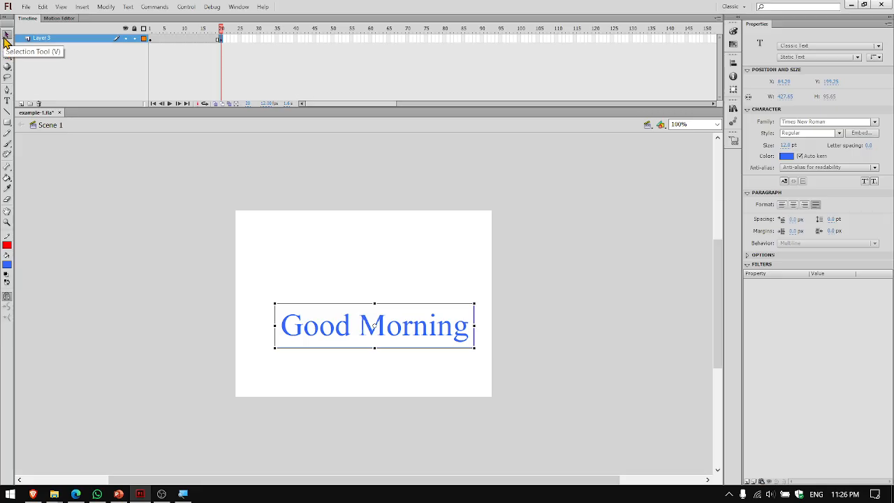
{"action": "left_click", "coordinate": [107, 8]}
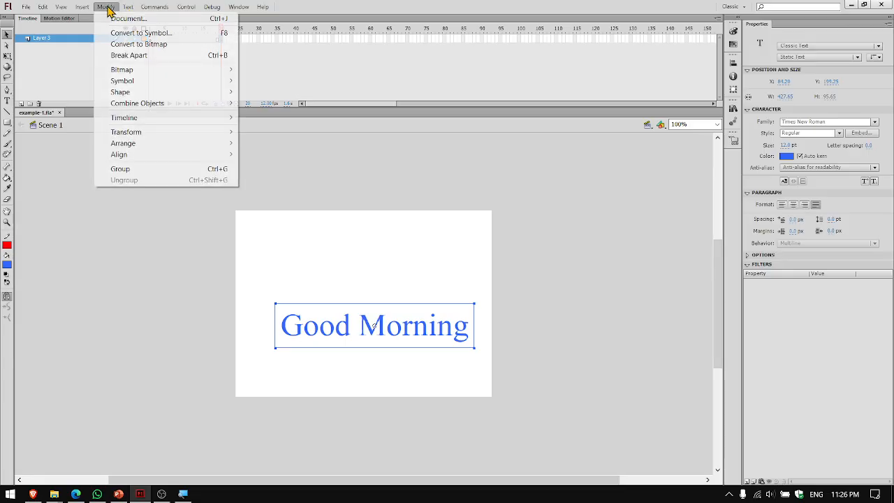
{"action": "left_click", "coordinate": [131, 56]}
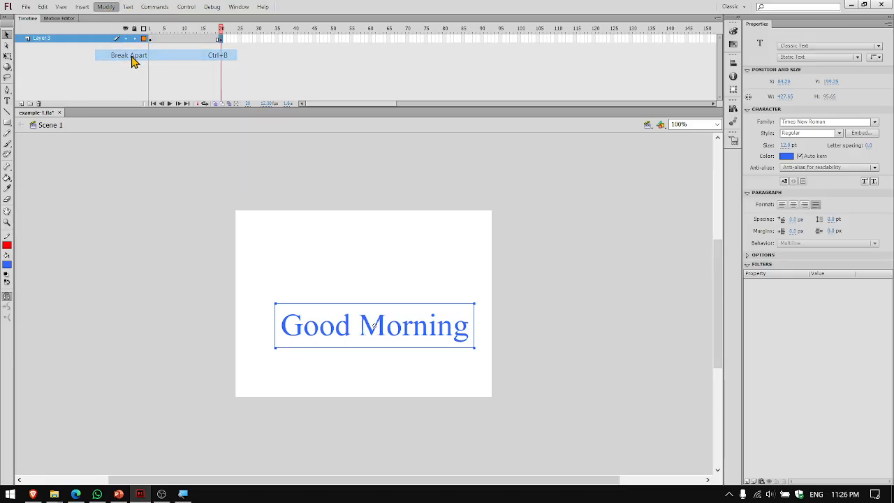
{"action": "left_click", "coordinate": [108, 7]}
{"action": "left_click", "coordinate": [134, 55]}
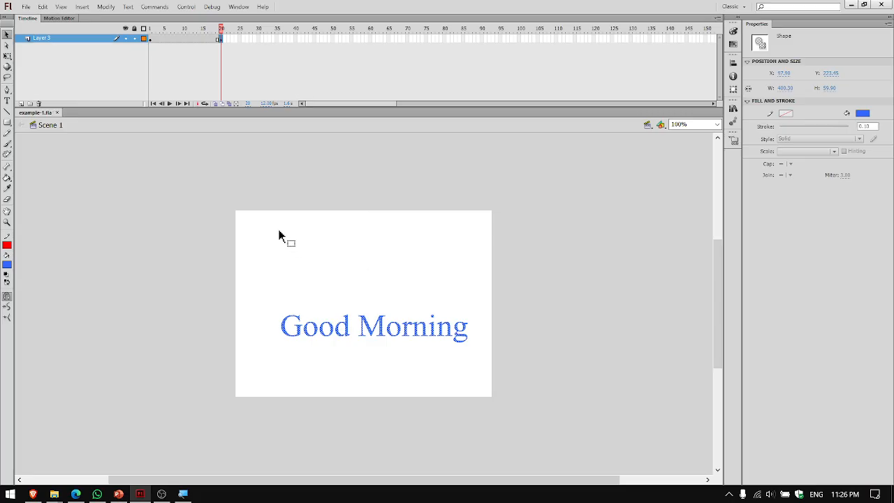
Create a shape tween across frames 1 to 20 of the text layer and test the movie.
{"action": "left_click", "coordinate": [95, 40]}
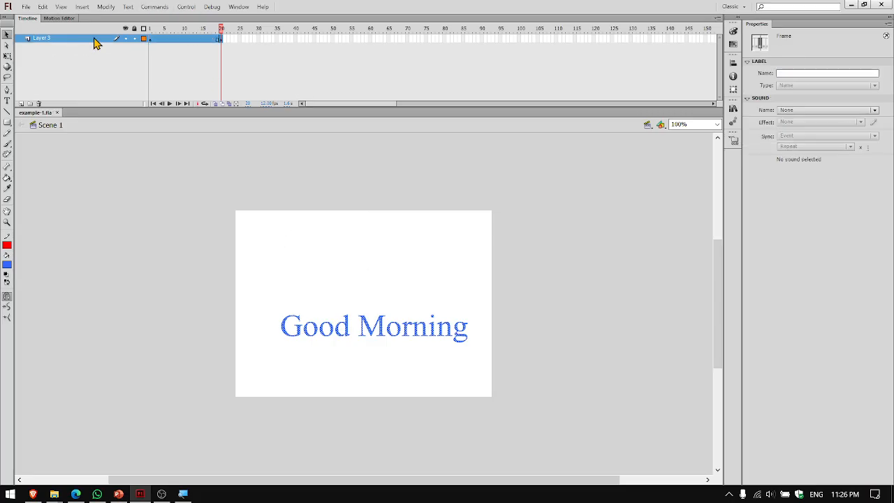
{"action": "right_click", "coordinate": [158, 41]}
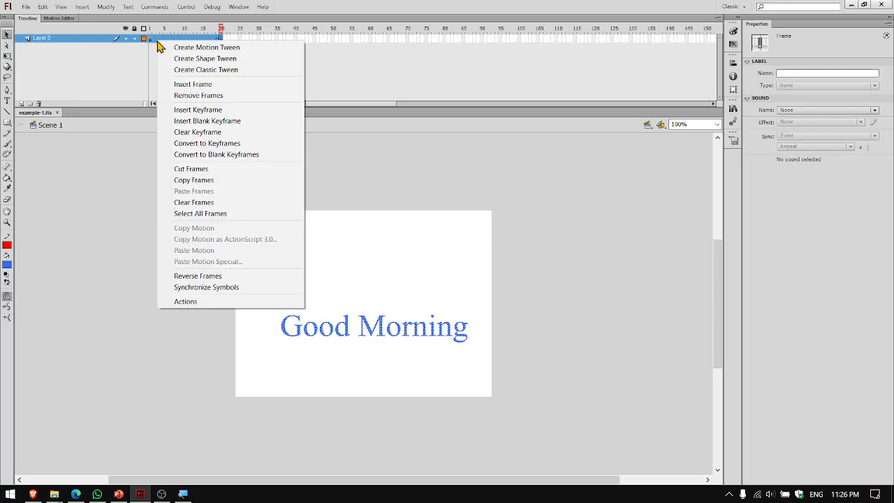
{"action": "left_click", "coordinate": [200, 60]}
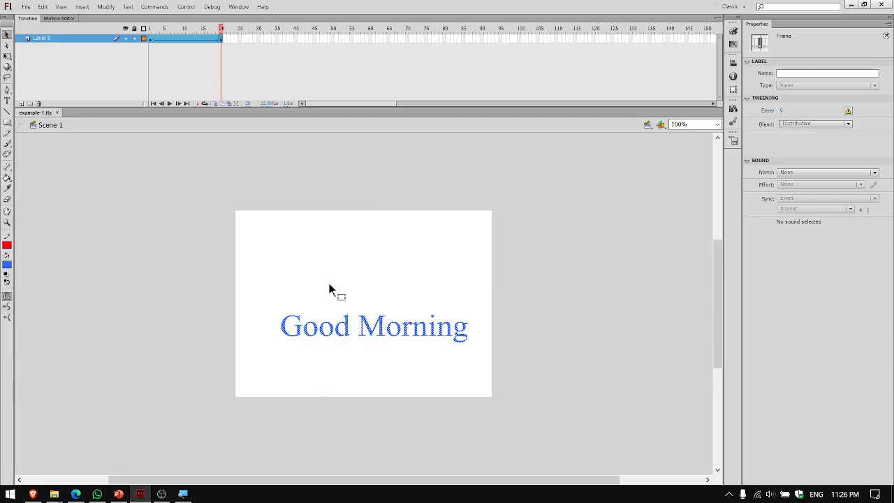
{"action": "key", "text": "ctrl+Return"}
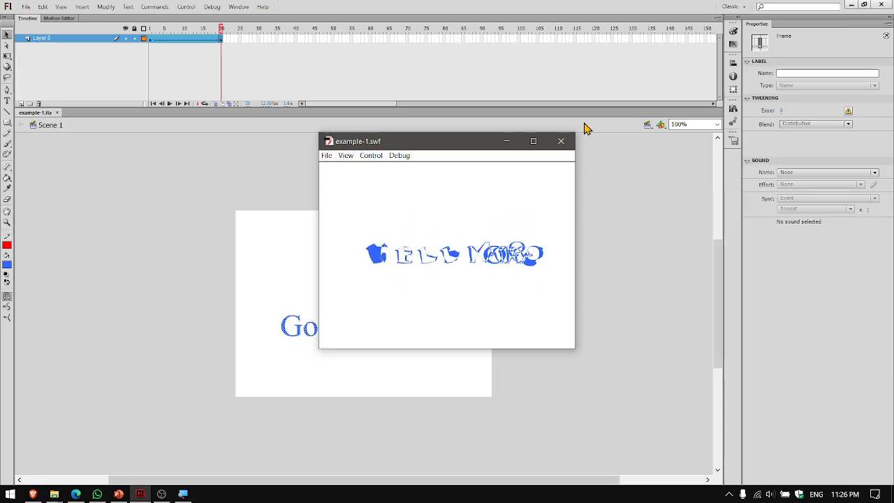
Close the movie preview and replace Layer 3 with a new empty layer.
{"action": "left_click", "coordinate": [561, 141]}
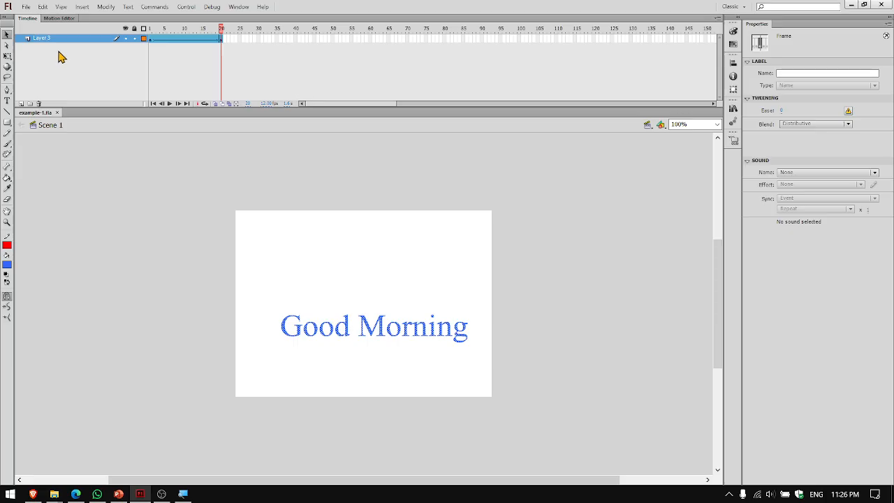
{"action": "left_click", "coordinate": [21, 103]}
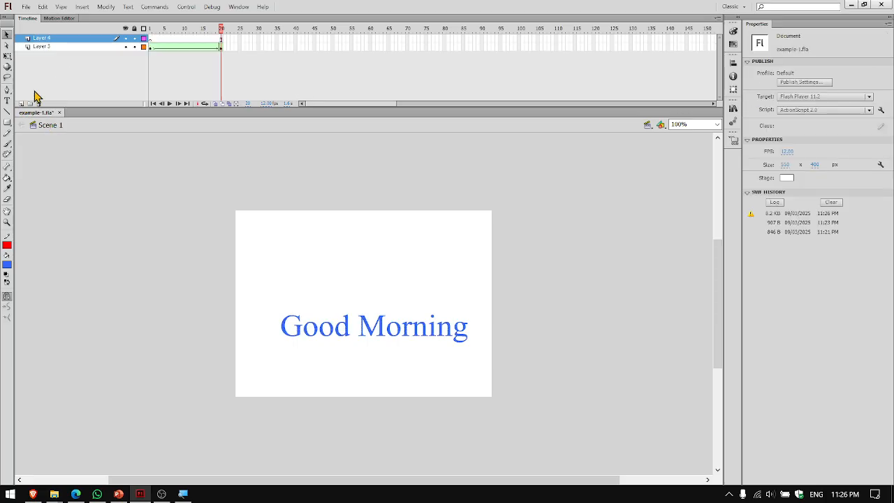
{"action": "left_click", "coordinate": [72, 47]}
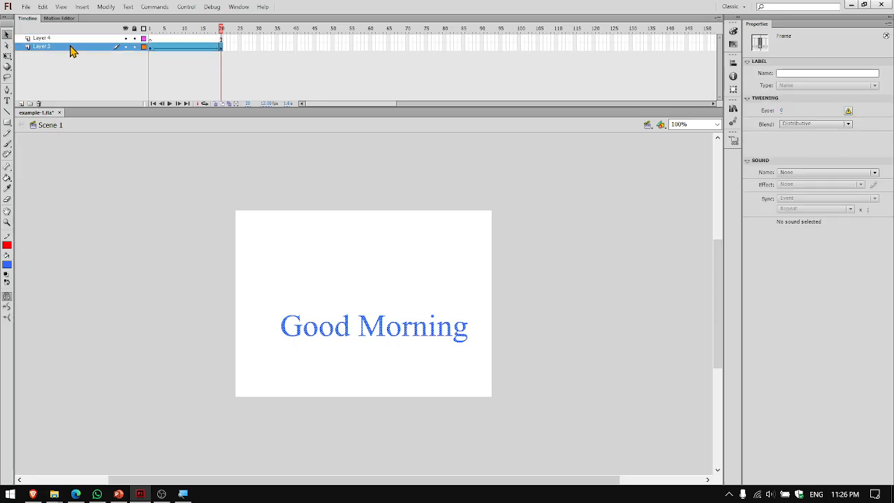
{"action": "left_click", "coordinate": [39, 103]}
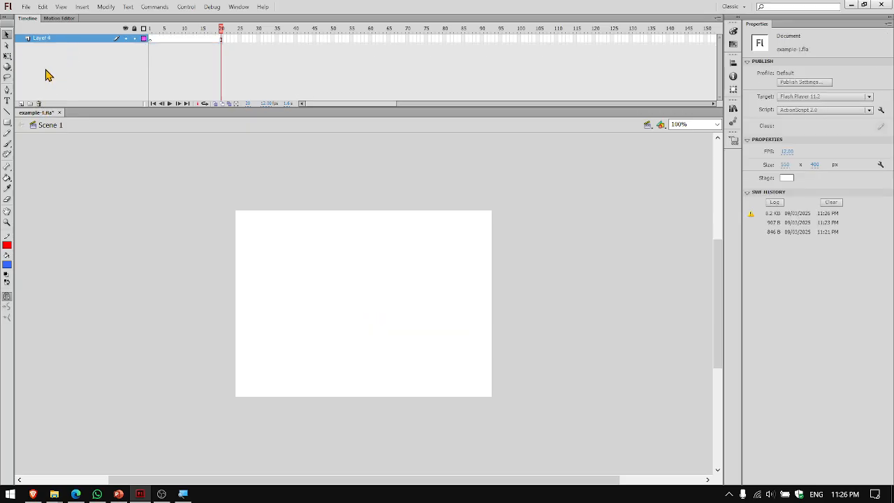
Rename the new layer as Motion tween.
{"action": "left_click", "coordinate": [69, 40]}
{"action": "double_click", "coordinate": [67, 38]}
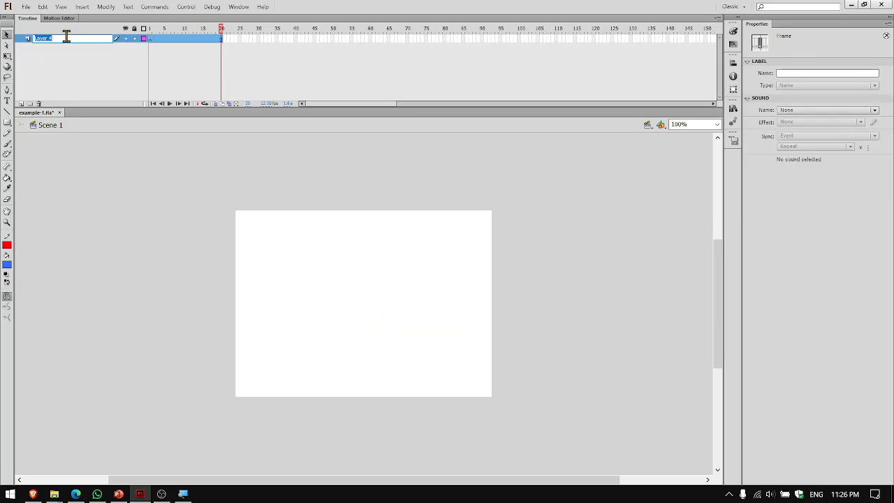
{"action": "key", "text": "BackSpace"}
{"action": "type", "text": "Motion tween"}
{"action": "key", "text": "Return"}
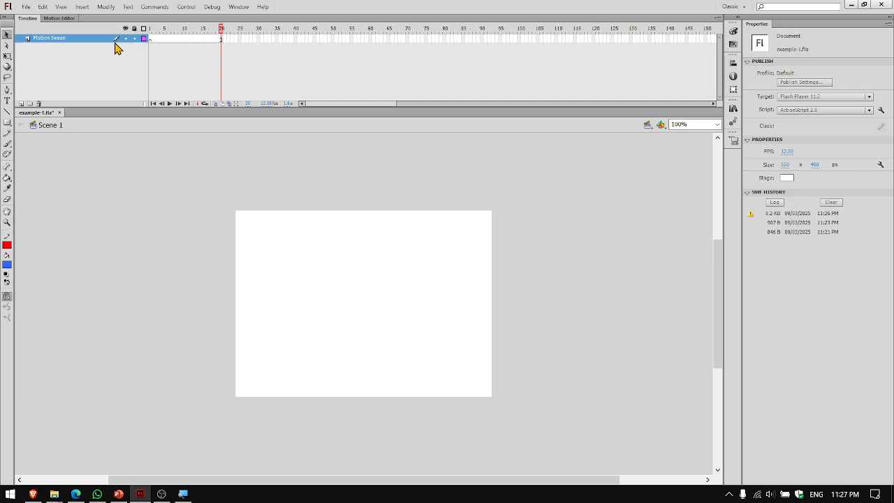
Remove all existing frames from the Motion tween layer and insert a blank keyframe at frame 1.
{"action": "left_click_drag", "start_coordinate": [239, 39], "coordinate": [173, 42]}
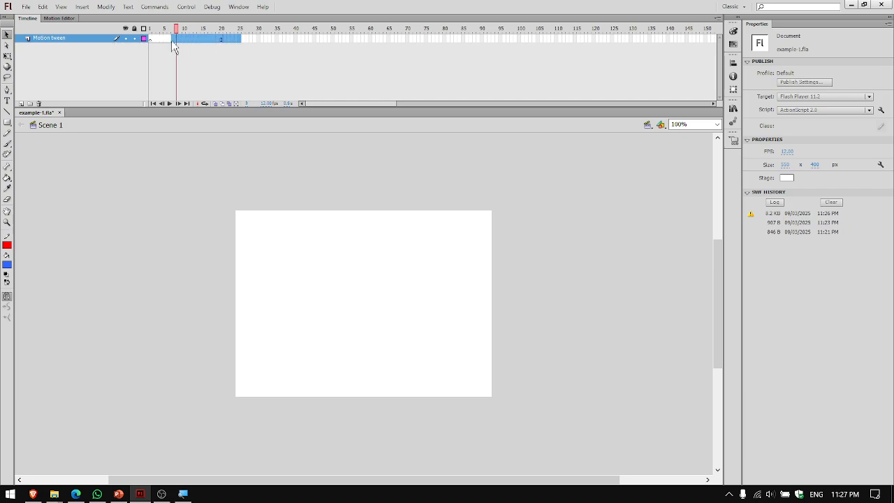
{"action": "right_click", "coordinate": [152, 39]}
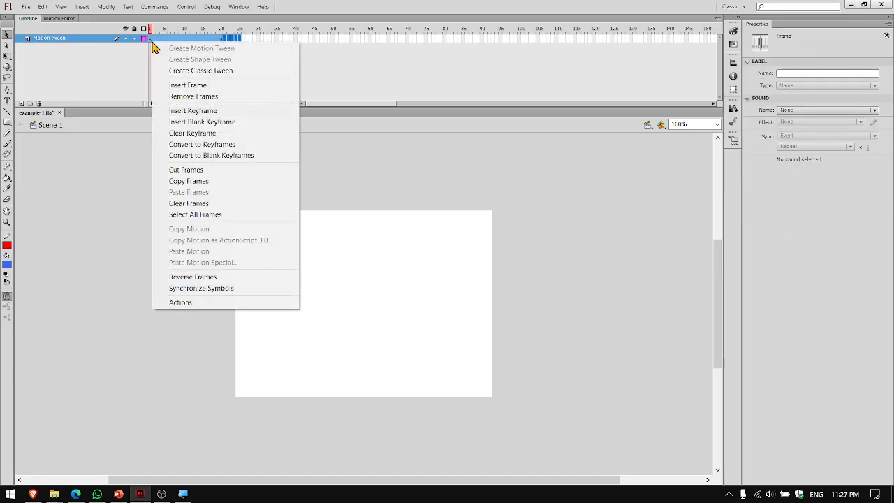
{"action": "left_click", "coordinate": [195, 96]}
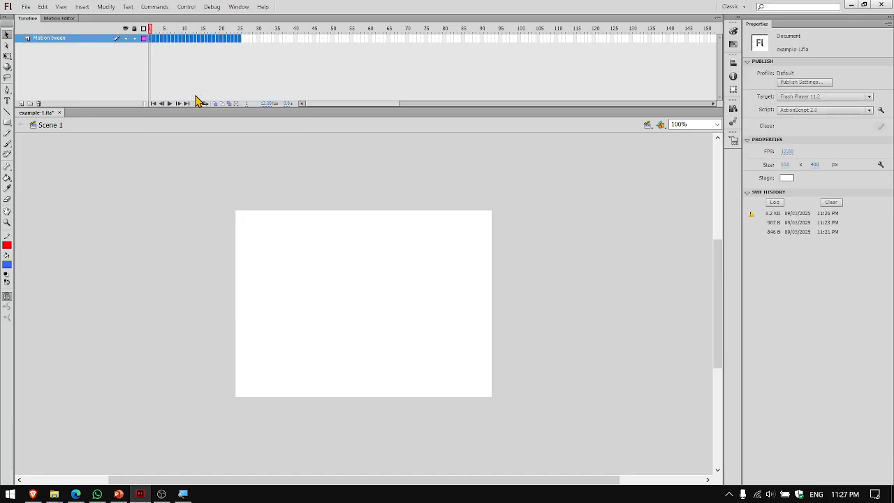
{"action": "left_click", "coordinate": [154, 40]}
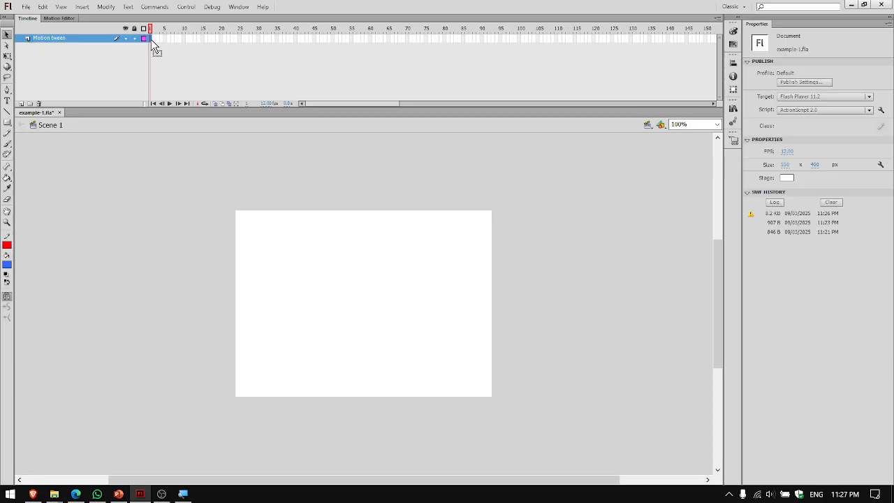
{"action": "right_click", "coordinate": [154, 45]}
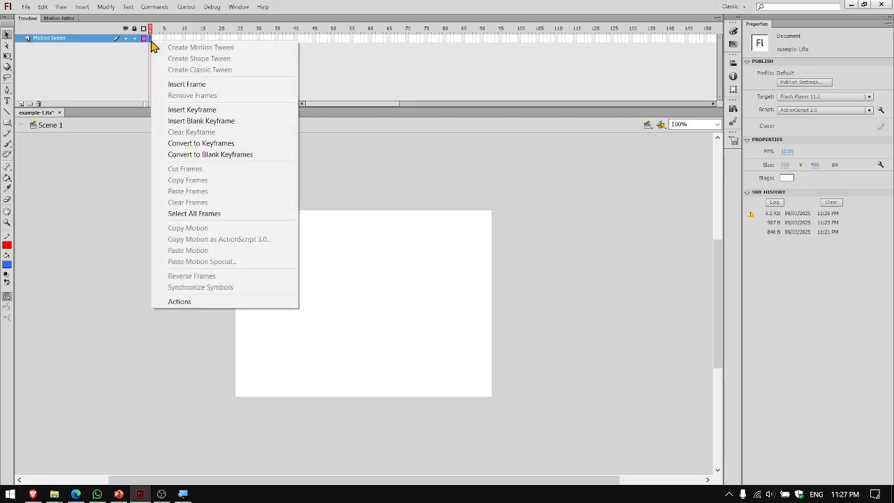
{"action": "left_click", "coordinate": [189, 124]}
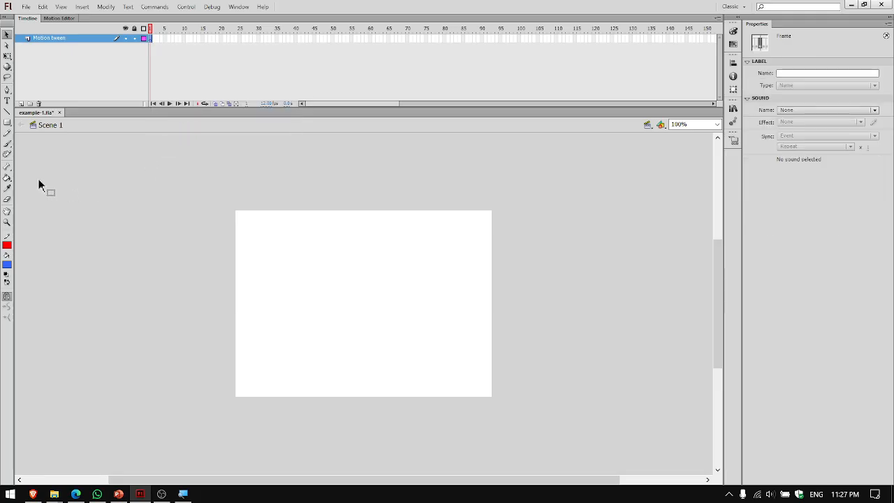
Draw a blue oval with a red outline, about 66 × 49 px, in the stage's upper-left area with the Oval tool.
{"action": "left_click", "coordinate": [8, 125]}
{"action": "left_click", "coordinate": [7, 122]}
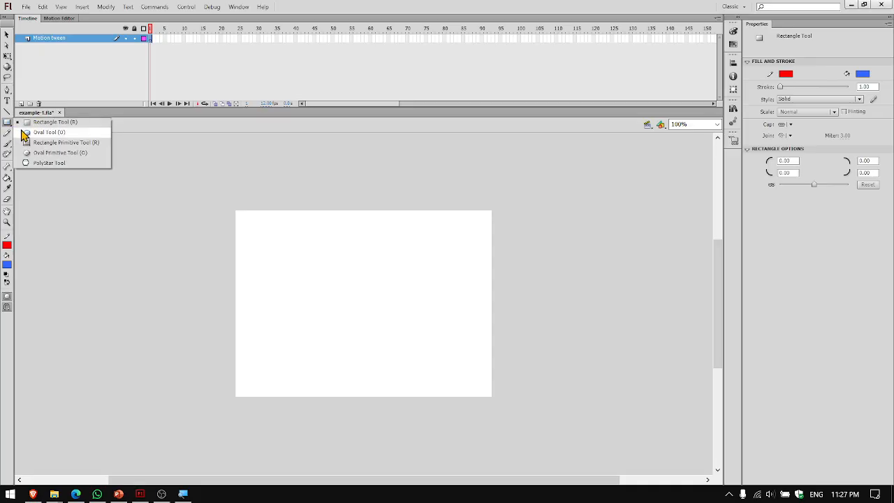
{"action": "left_click", "coordinate": [32, 139]}
{"action": "left_click_drag", "start_coordinate": [253, 243], "coordinate": [284, 267]}
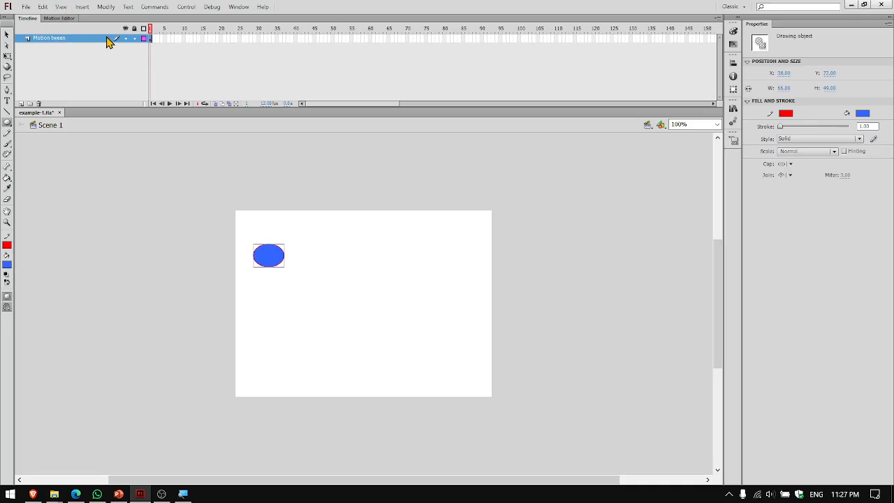
Create a motion tween on frame 1 and convert the oval to a symbol for it.
{"action": "right_click", "coordinate": [150, 39]}
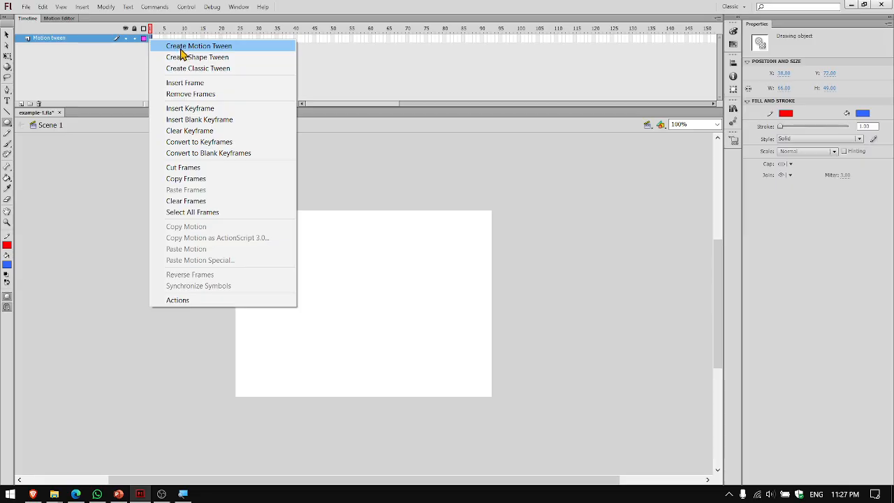
{"action": "left_click", "coordinate": [180, 47]}
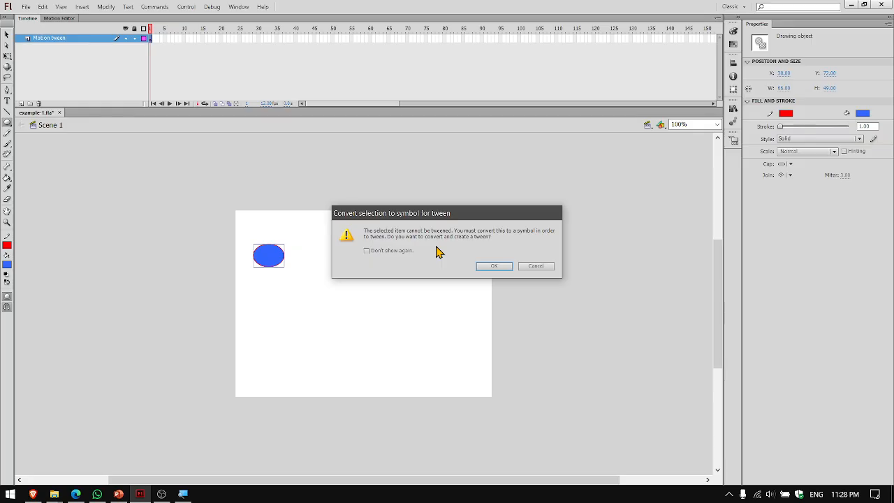
{"action": "left_click", "coordinate": [486, 266]}
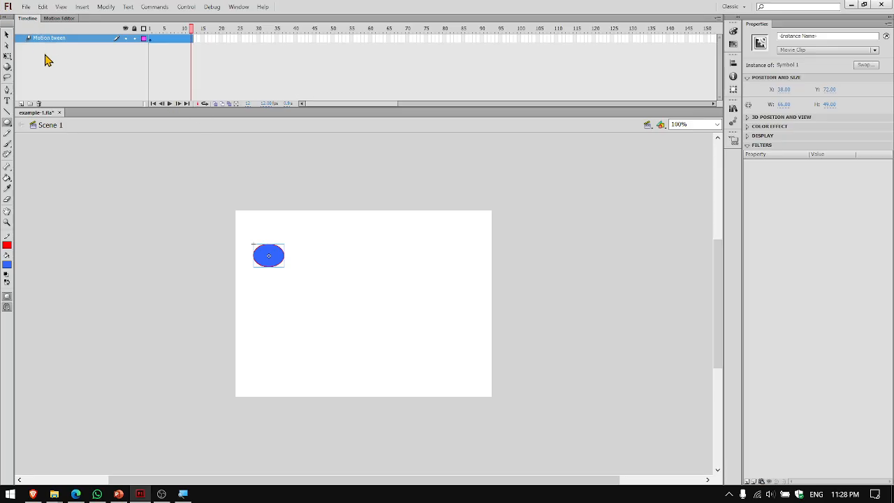
Move the oval horizontally across the stage to about X 395 at frame 12 of the motion tween.
{"action": "left_click", "coordinate": [7, 35]}
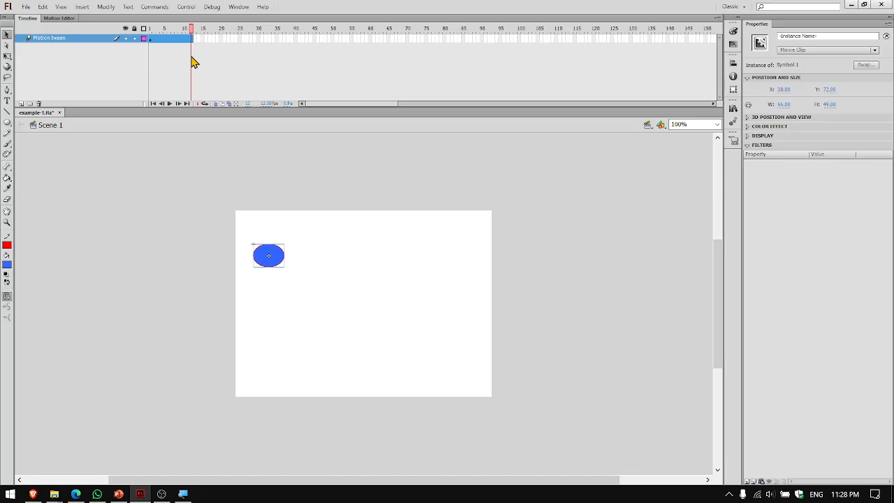
{"action": "left_click", "coordinate": [153, 37]}
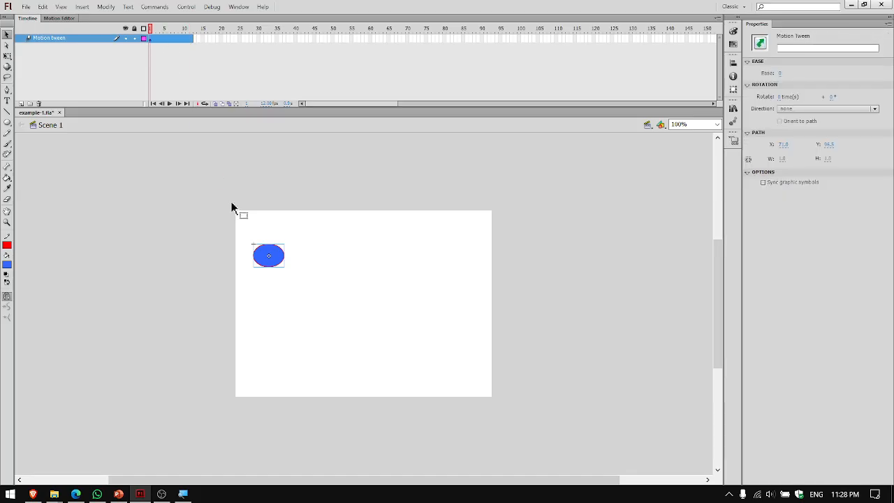
{"action": "left_click", "coordinate": [190, 32]}
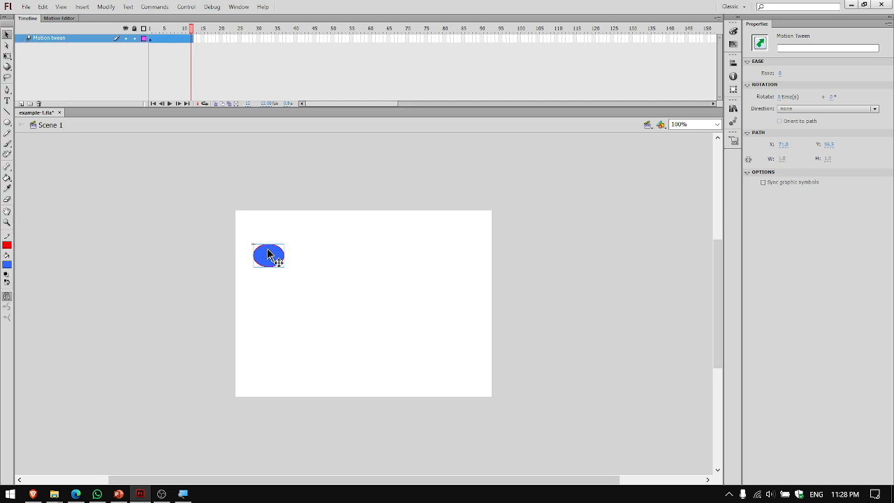
{"action": "left_click_drag", "start_coordinate": [275, 256], "coordinate": [437, 258]}
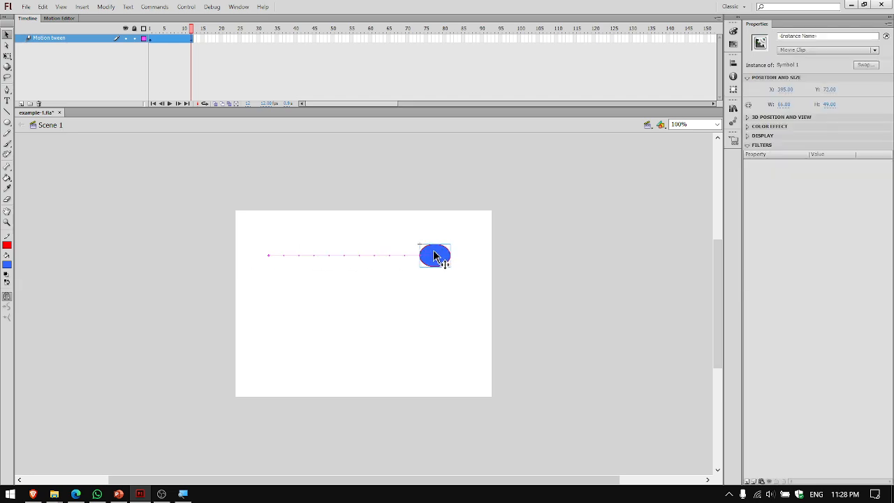
Save the file, test the movie to preview the oval's motion, and close the preview.
{"action": "key", "text": "ctrl+s"}
{"action": "key", "text": "ctrl+Return"}
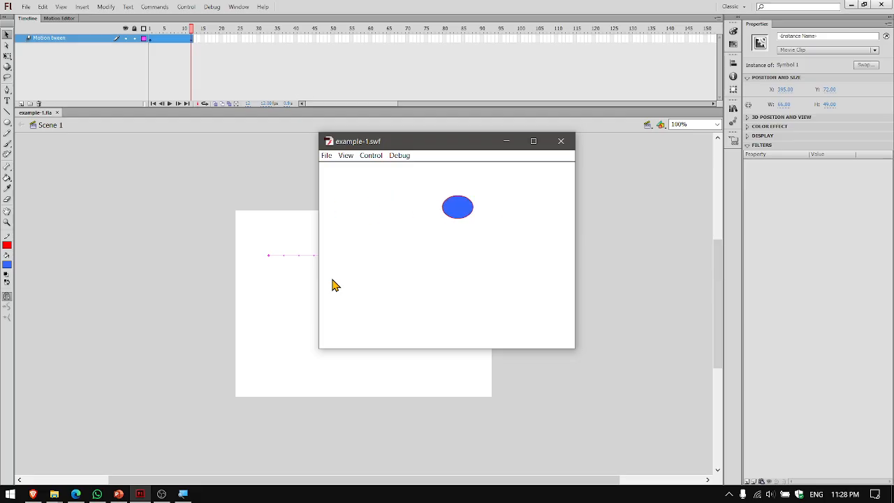
{"action": "left_click", "coordinate": [563, 142]}
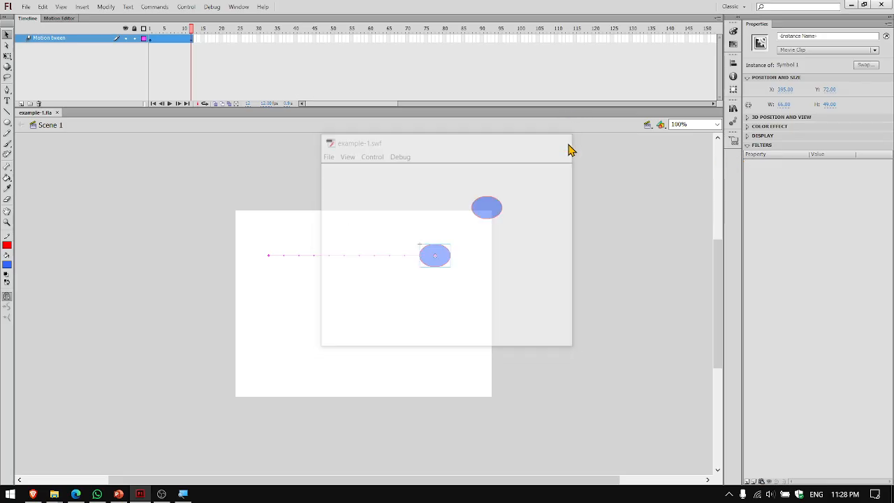
Try to bend the oval's motion path with the Subselection tool, at frame 12 and again at frame 5.
{"action": "left_click", "coordinate": [8, 51]}
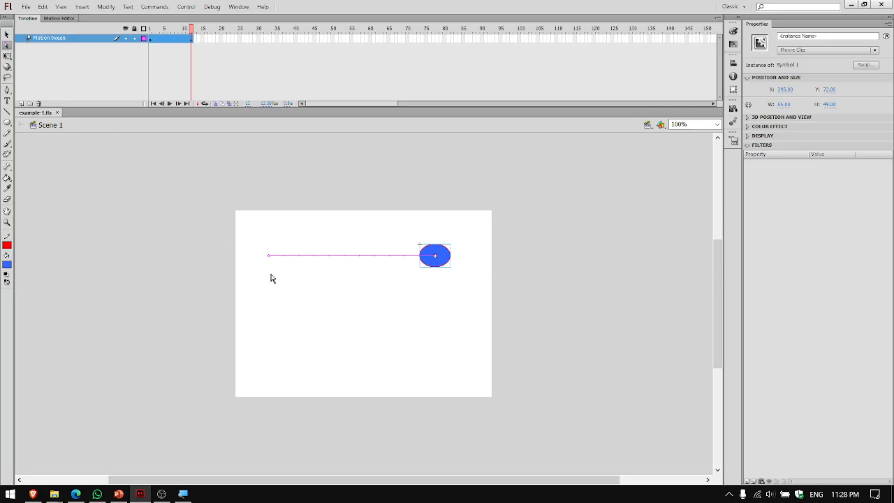
{"action": "left_click", "coordinate": [310, 252]}
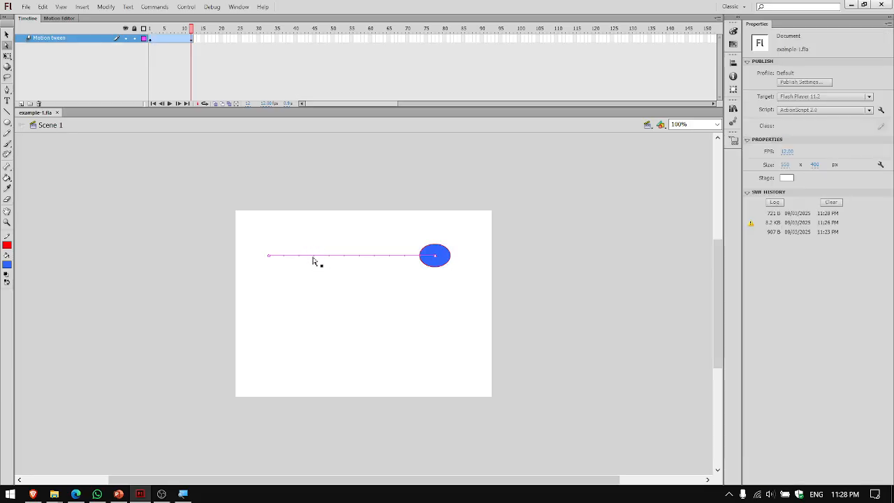
{"action": "left_click_drag", "start_coordinate": [313, 261], "coordinate": [315, 252]}
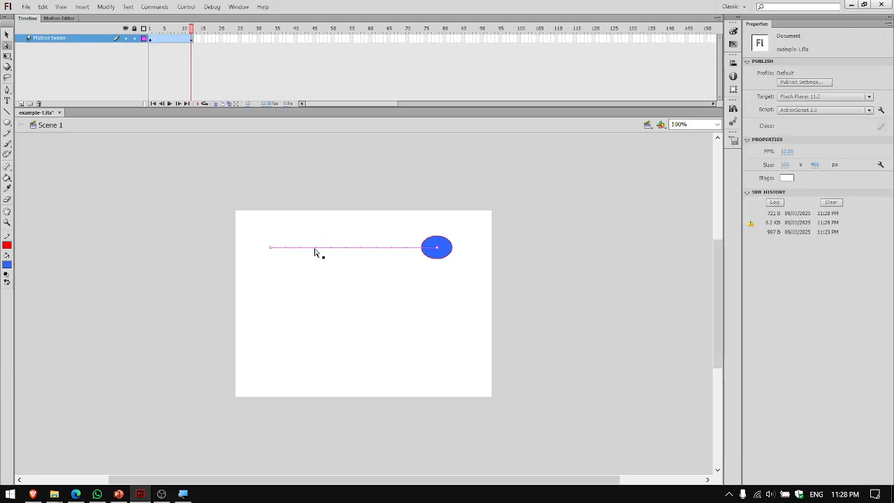
{"action": "left_click", "coordinate": [83, 41]}
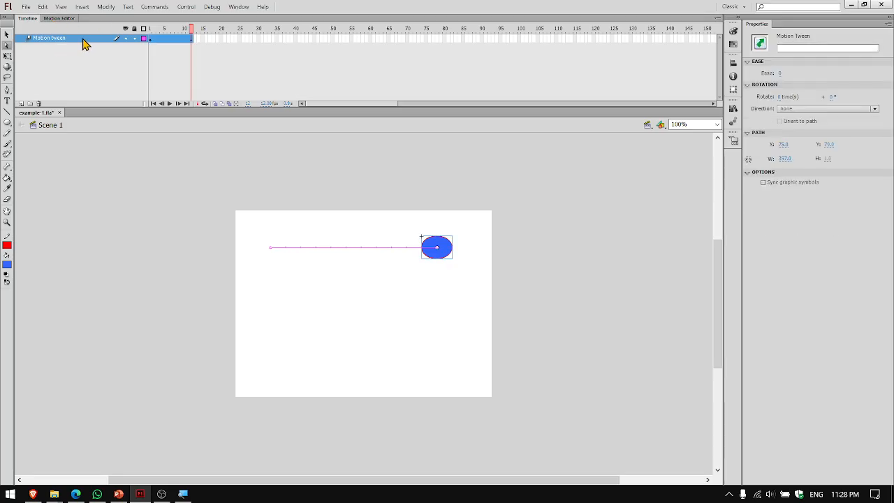
{"action": "left_click", "coordinate": [164, 37]}
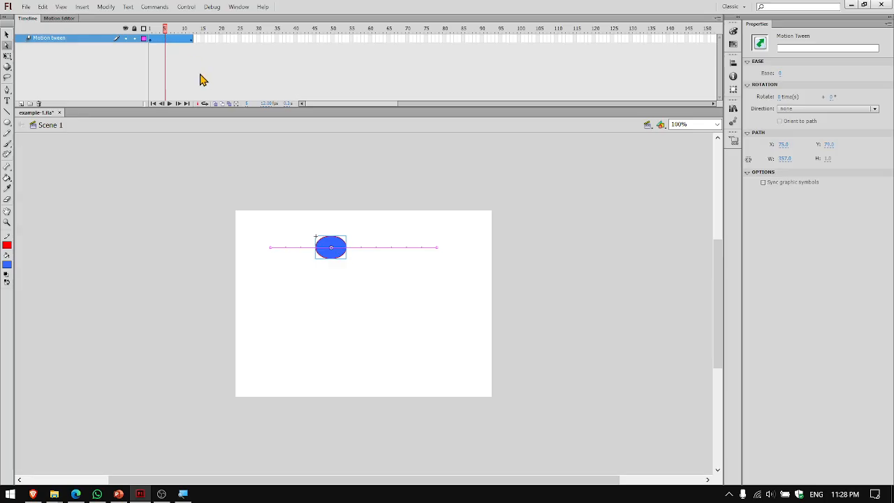
{"action": "left_click", "coordinate": [330, 237]}
{"action": "left_click", "coordinate": [381, 272]}
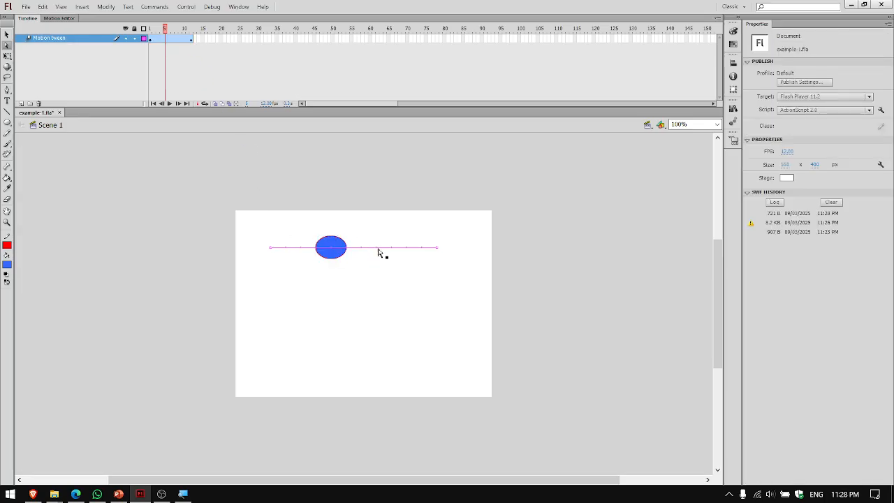
{"action": "mouse_move", "coordinate": [378, 250]}
{"action": "left_mouse_down"}
{"action": "mouse_move", "coordinate": [383, 217]}
{"action": "mouse_move", "coordinate": [376, 255]}
{"action": "left_mouse_up"}
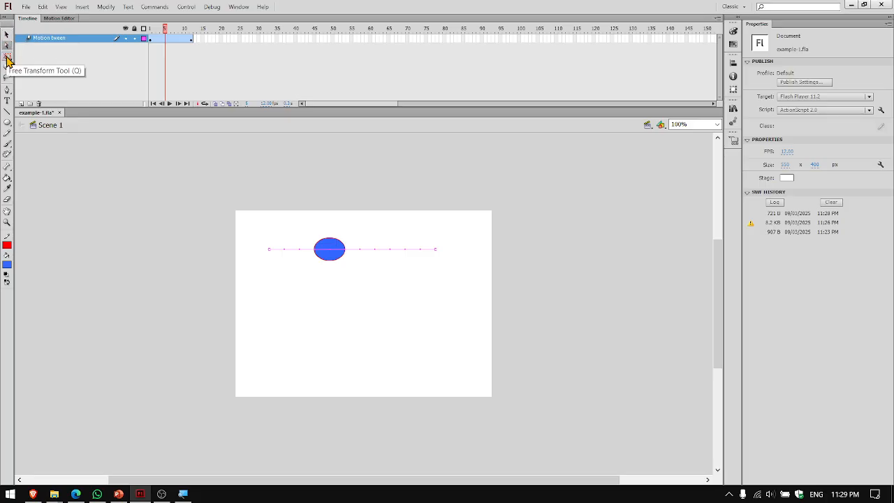
Try again to reshape the motion path with the Subselection tool, shifting it to about X 64, Y 95, and return to the Selection tool.
{"action": "left_click", "coordinate": [7, 57]}
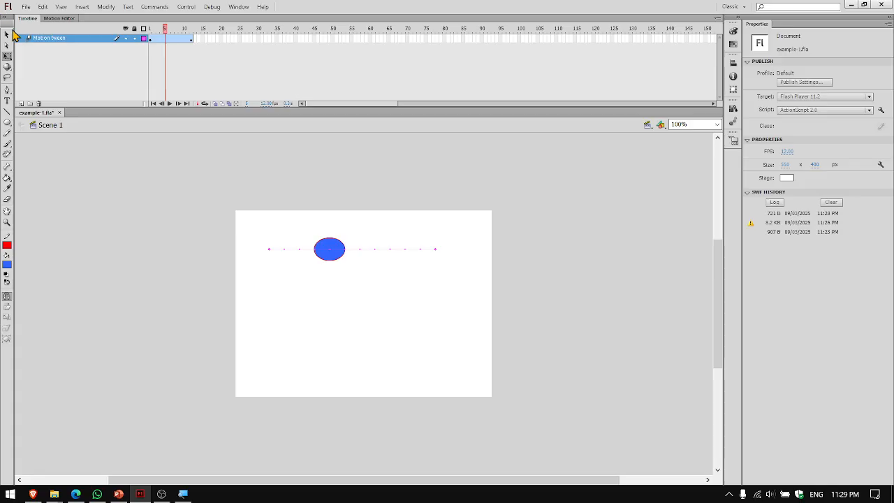
{"action": "left_click", "coordinate": [7, 44]}
{"action": "left_click", "coordinate": [91, 44]}
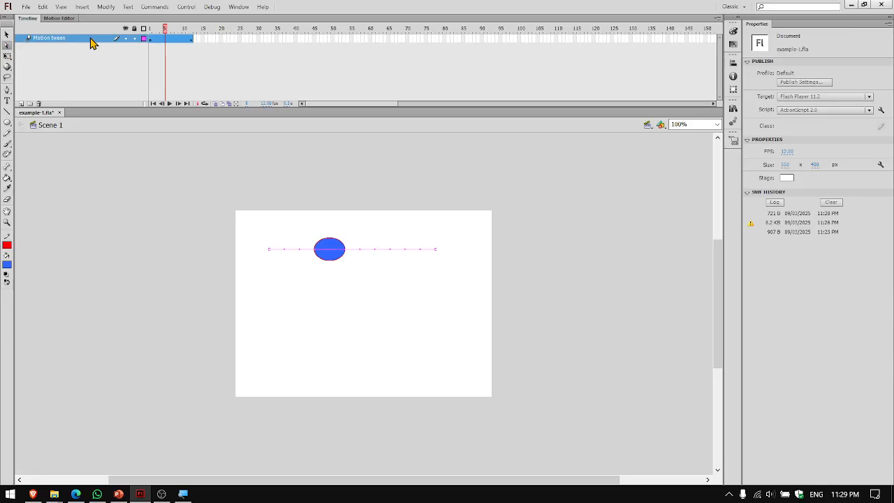
{"action": "left_click", "coordinate": [356, 257]}
{"action": "mouse_move", "coordinate": [364, 253]}
{"action": "left_mouse_down"}
{"action": "mouse_move", "coordinate": [363, 263]}
{"action": "mouse_move", "coordinate": [361, 256]}
{"action": "left_mouse_up"}
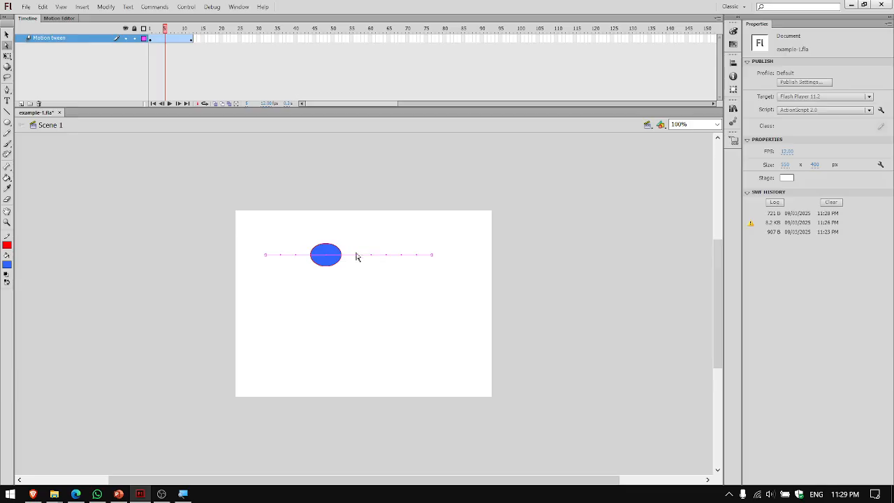
{"action": "left_click", "coordinate": [359, 259]}
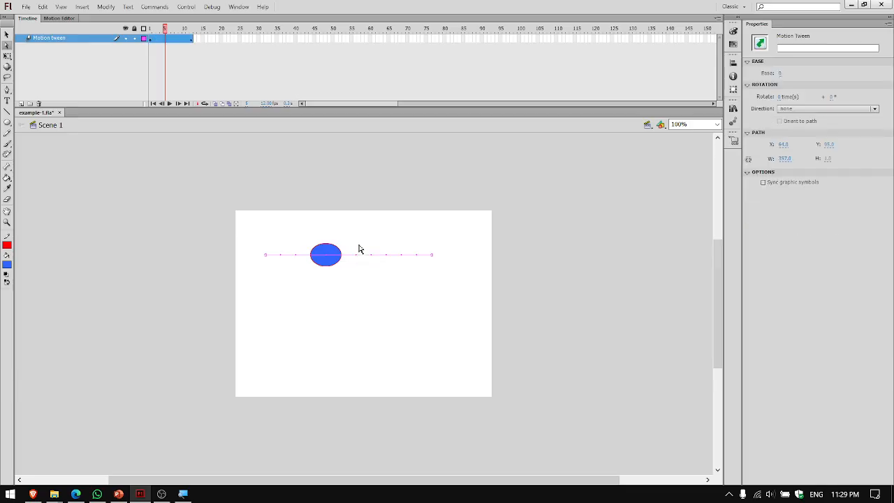
{"action": "left_click", "coordinate": [360, 250]}
{"action": "left_click", "coordinate": [7, 34]}
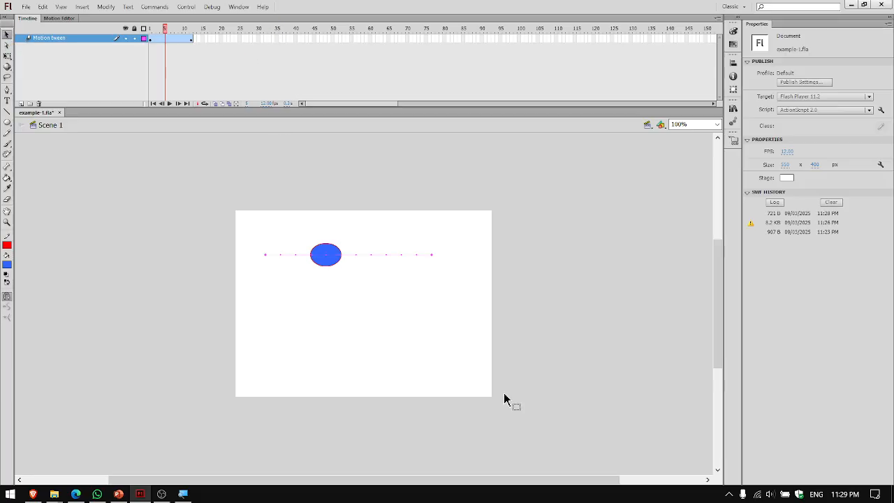
Bend the oval's motion path upward with the Selection tool at frame 5 of the motion tween.
{"action": "left_click", "coordinate": [357, 260]}
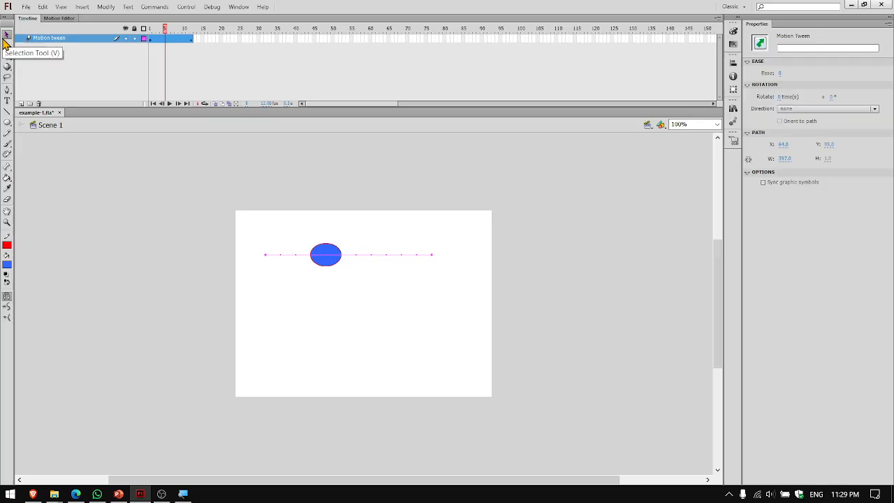
{"action": "left_click", "coordinate": [356, 262]}
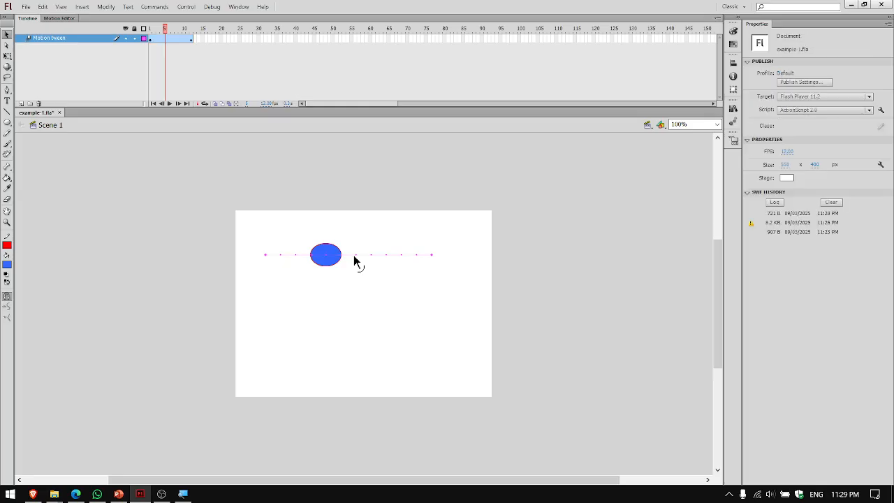
{"action": "left_click_drag", "start_coordinate": [354, 260], "coordinate": [318, 237]}
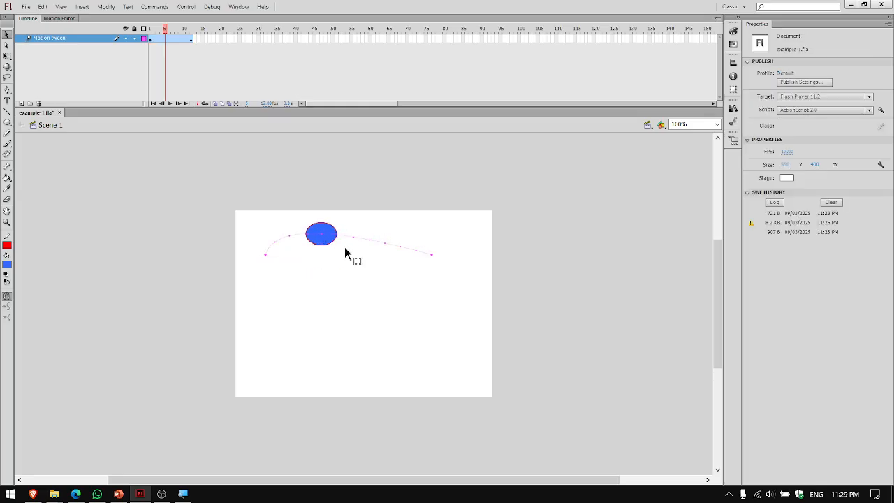
Adjust the path's curve at frame 6 by repositioning the oval to about X 192, Y 55.
{"action": "left_click", "coordinate": [169, 40]}
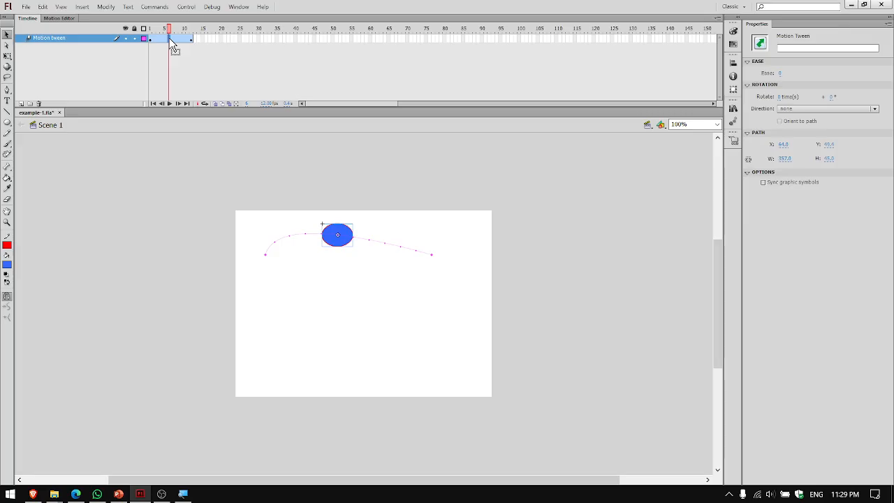
{"action": "left_click", "coordinate": [340, 232]}
{"action": "left_click_drag", "start_coordinate": [341, 232], "coordinate": [337, 224]}
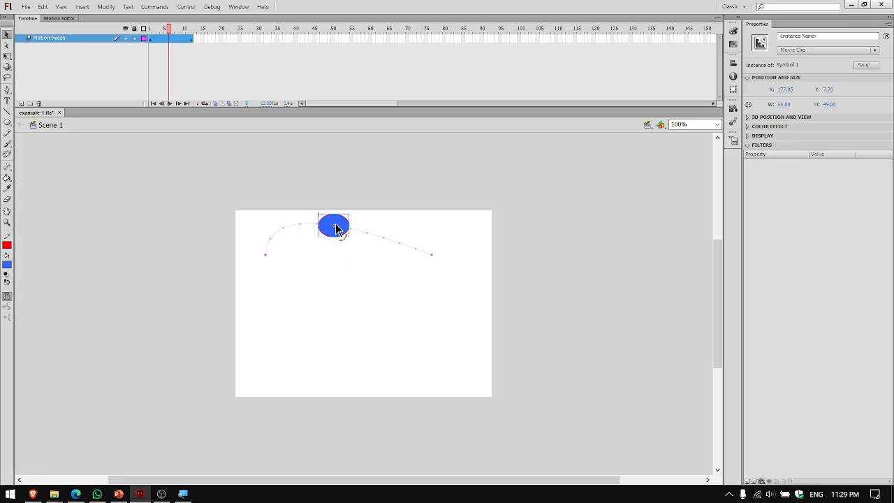
{"action": "left_click_drag", "start_coordinate": [336, 225], "coordinate": [341, 253]}
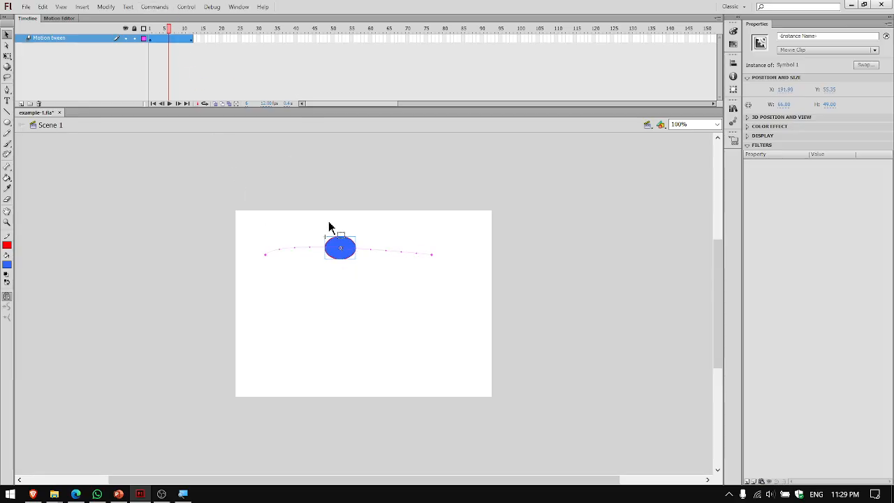
Lower the oval to about X 192, Y 107 at frame 6 with the Subselection tool, curving the path downward.
{"action": "left_click", "coordinate": [254, 187]}
{"action": "left_click", "coordinate": [7, 46]}
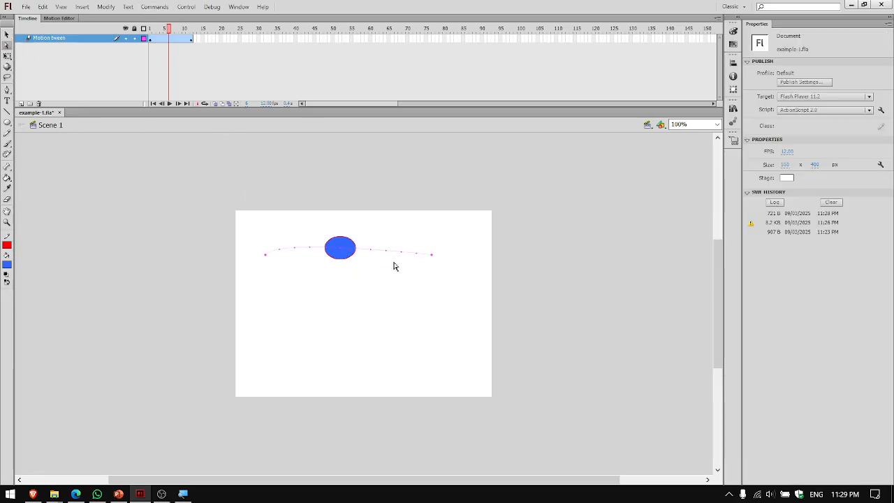
{"action": "left_click", "coordinate": [350, 255]}
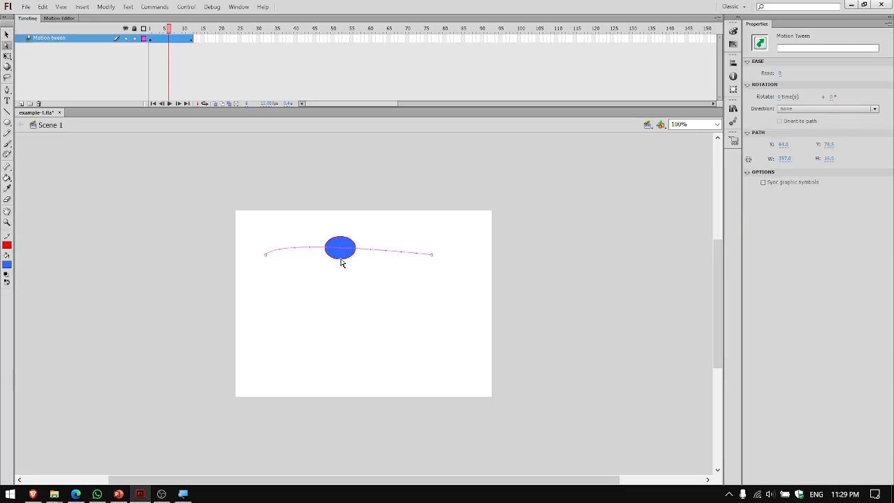
{"action": "left_click_drag", "start_coordinate": [341, 260], "coordinate": [342, 286]}
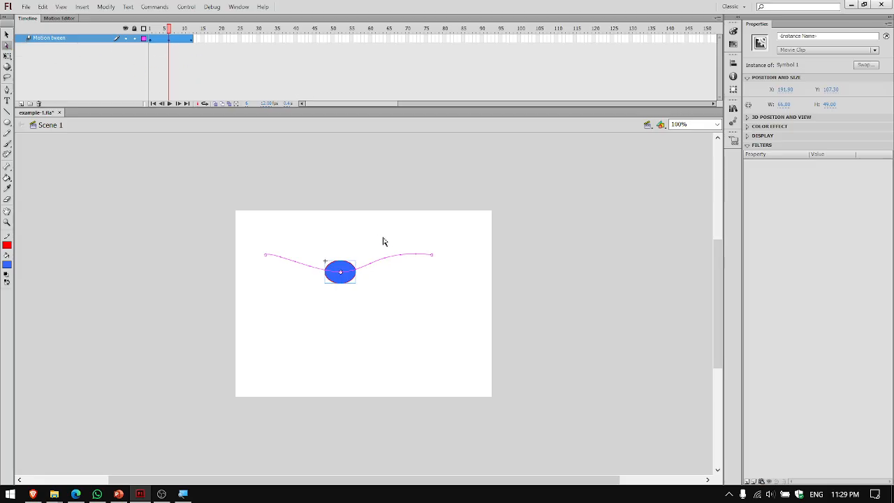
Raise the oval to about X 301, Y 30 at frame 10 and preview the motion in a test movie.
{"action": "left_click", "coordinate": [185, 33]}
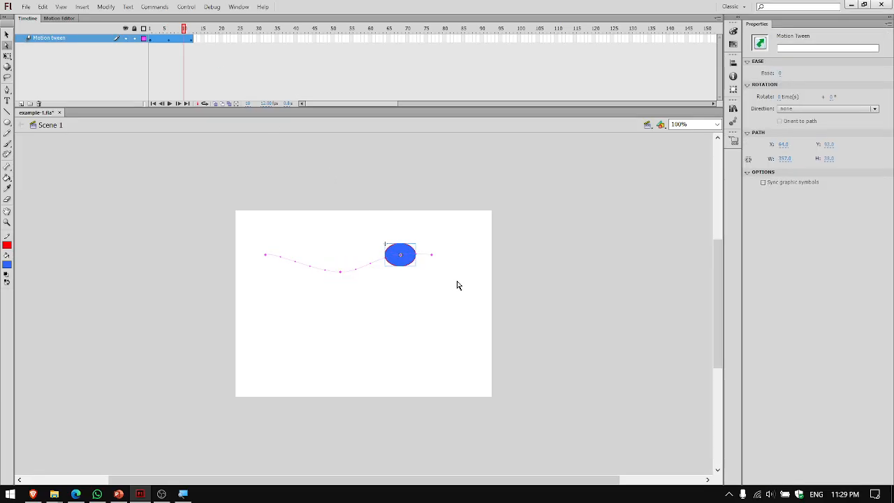
{"action": "left_click", "coordinate": [6, 46]}
{"action": "left_click", "coordinate": [393, 217]}
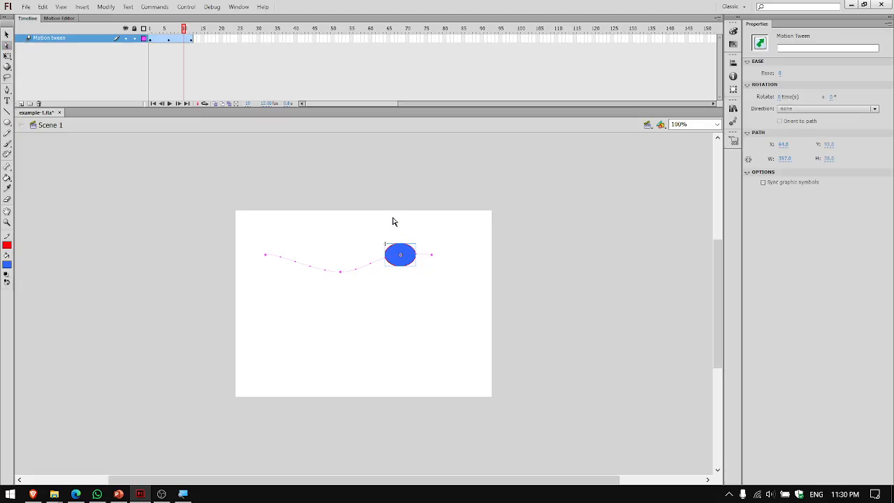
{"action": "mouse_move", "coordinate": [403, 252]}
{"action": "left_mouse_down"}
{"action": "mouse_move", "coordinate": [388, 227]}
{"action": "mouse_move", "coordinate": [393, 237]}
{"action": "left_mouse_up"}
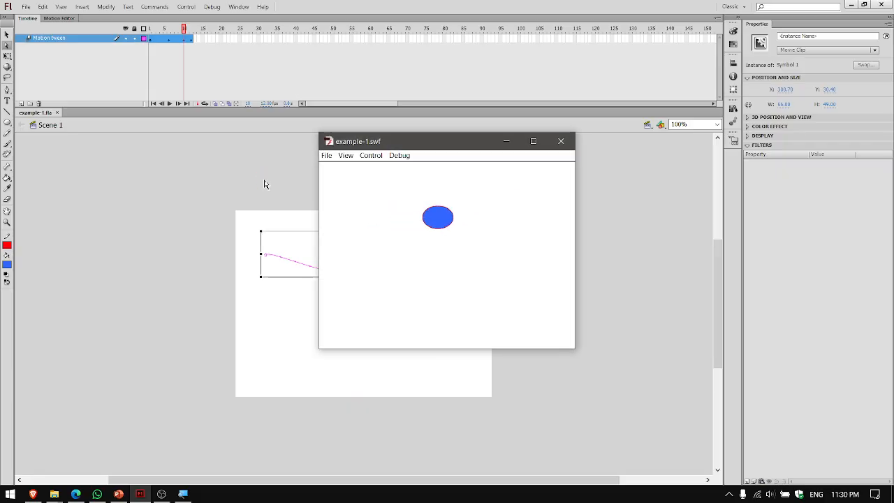
{"action": "left_click", "coordinate": [562, 142]}
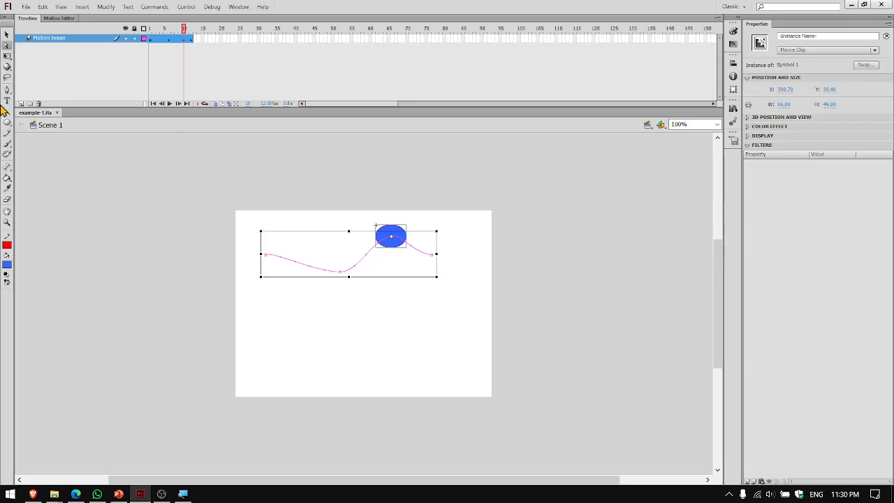
Replace the Motion tween layer with a new layer named "Motion guide".
{"action": "left_click", "coordinate": [21, 104]}
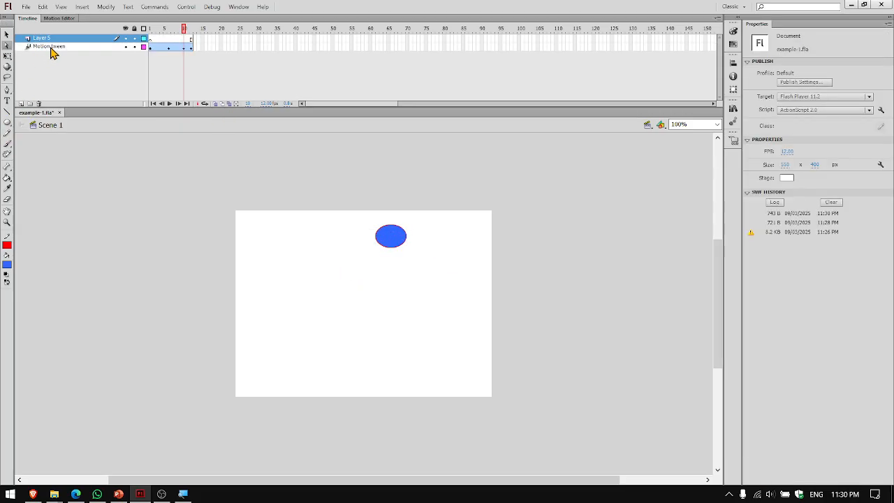
{"action": "left_click", "coordinate": [53, 47]}
{"action": "left_click", "coordinate": [39, 103]}
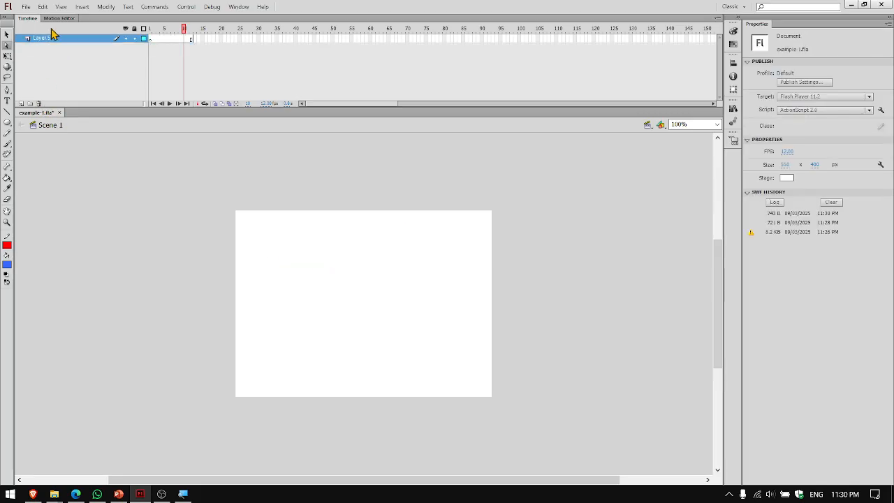
{"action": "left_click", "coordinate": [56, 40]}
{"action": "double_click", "coordinate": [56, 39]}
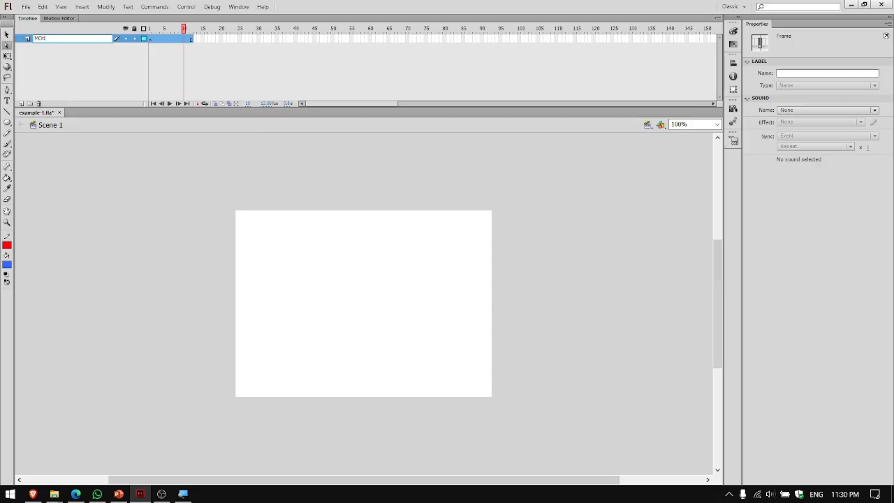
{"action": "type", "text": "Motion guide"}
{"action": "key", "text": "Return"}
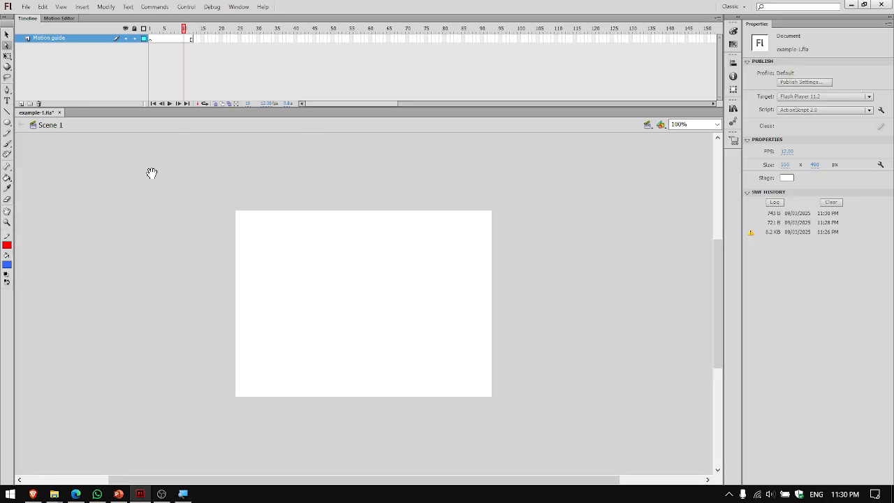
Remove the existing frames from the Motion guide layer and insert a blank keyframe at frame 1.
{"action": "scroll", "coordinate": [186, 151], "scroll_direction": "down", "scroll_amount": 3}
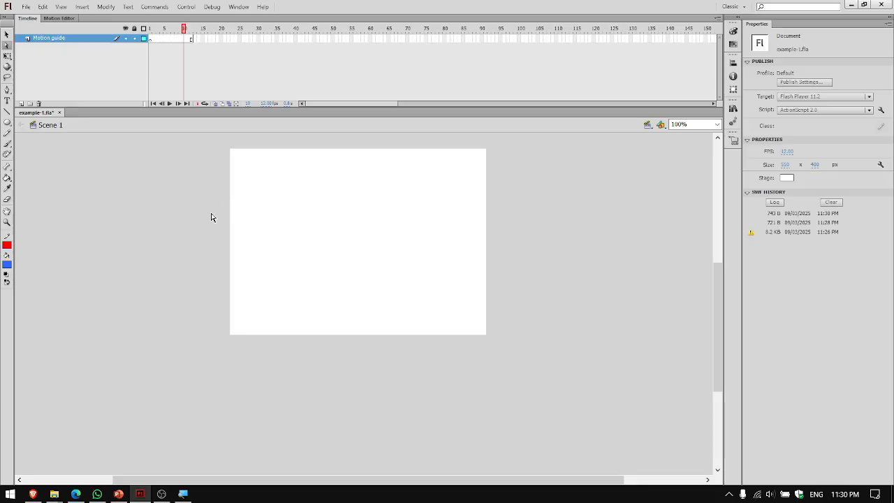
{"action": "key", "text": "space"}
{"action": "left_click_drag", "start_coordinate": [289, 197], "coordinate": [230, 189]}
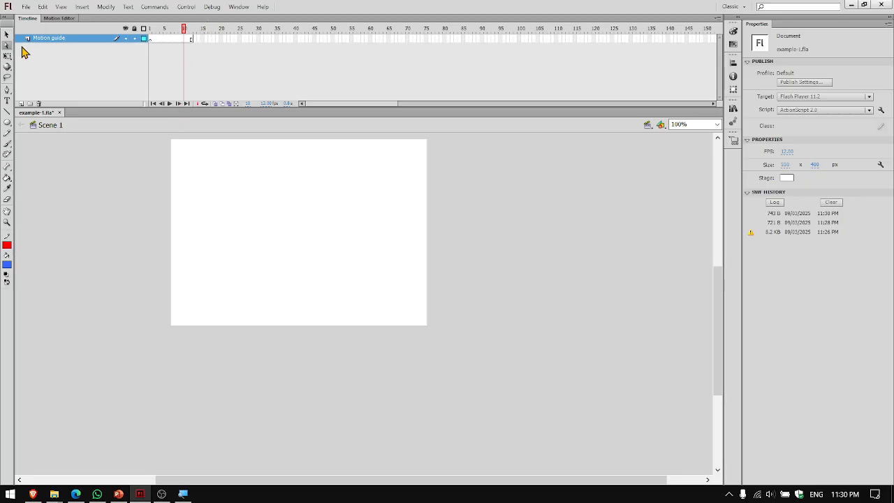
{"action": "left_click", "coordinate": [7, 34]}
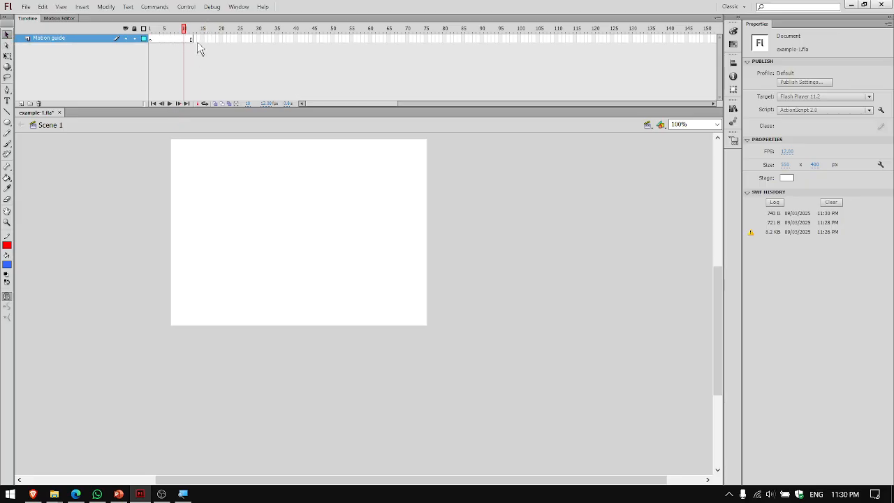
{"action": "right_click", "coordinate": [149, 40]}
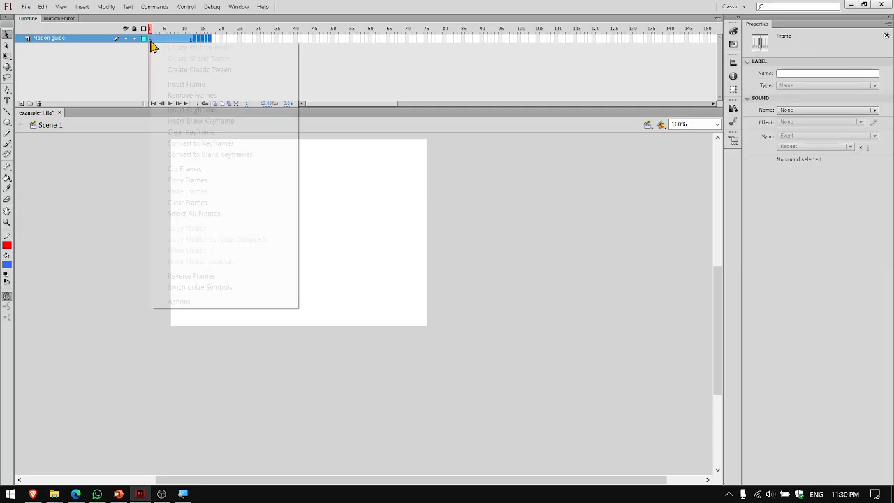
{"action": "left_click", "coordinate": [165, 93]}
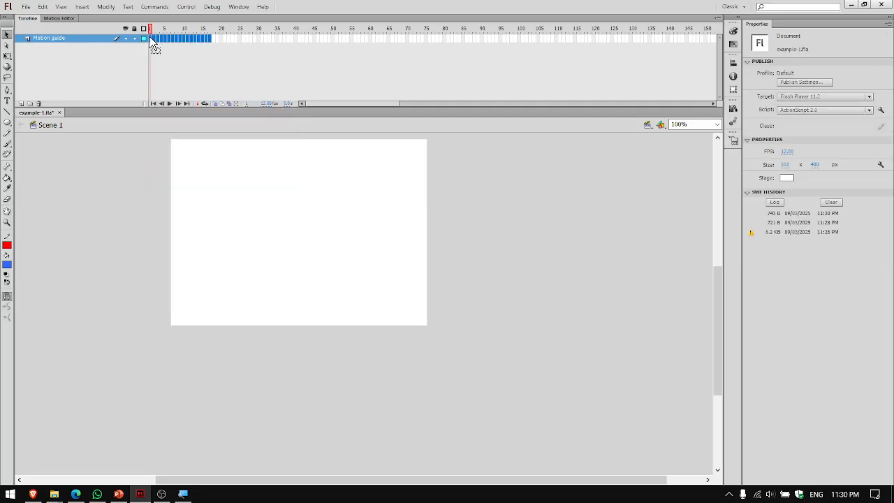
{"action": "left_click", "coordinate": [153, 39]}
{"action": "right_click", "coordinate": [150, 38]}
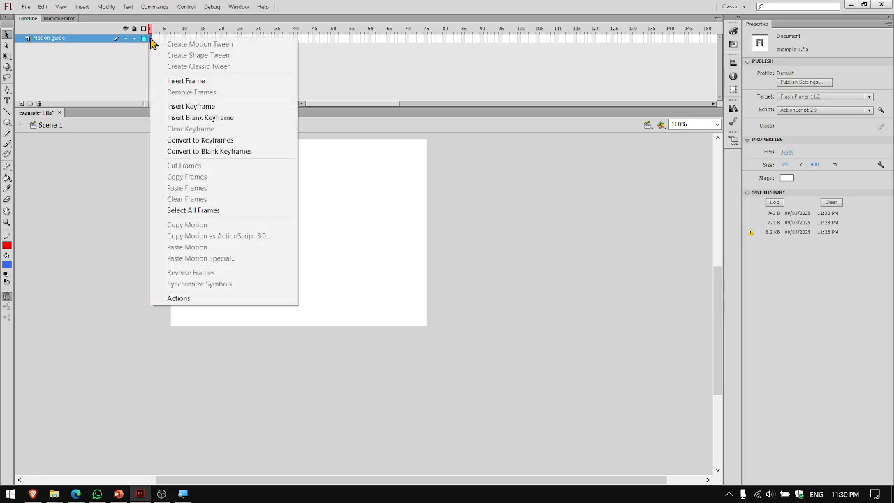
{"action": "left_click", "coordinate": [178, 118]}
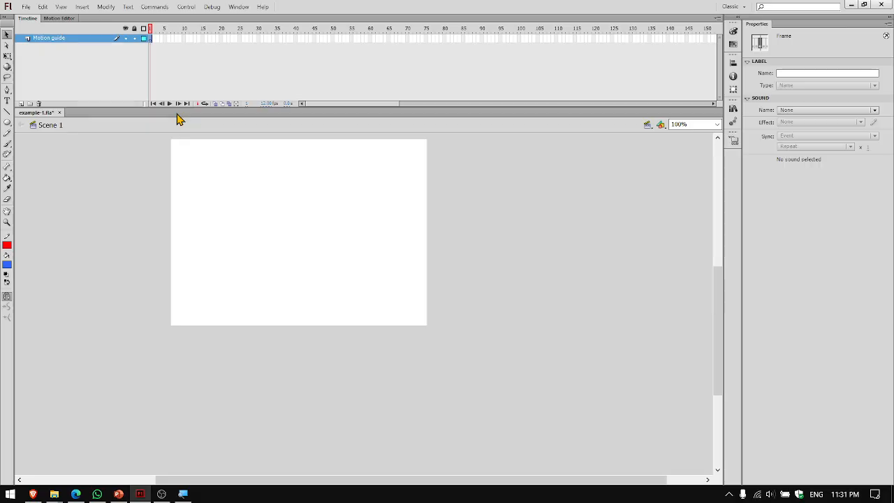
Draw a blue circle about 50 px wide with the Oval tool near the stage's lower-left corner, at about X 16, Y 328.
{"action": "left_click", "coordinate": [7, 125]}
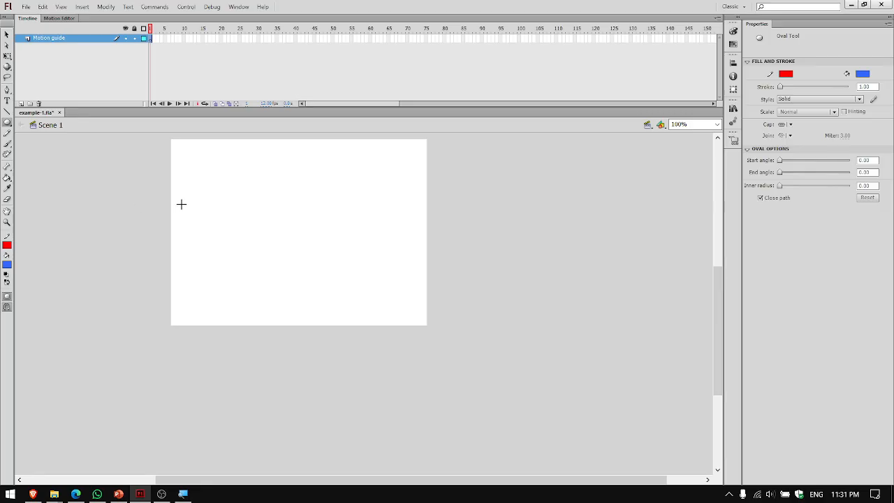
{"action": "left_click", "coordinate": [187, 301]}
{"action": "left_click_drag", "start_coordinate": [203, 312], "coordinate": [203, 312]}
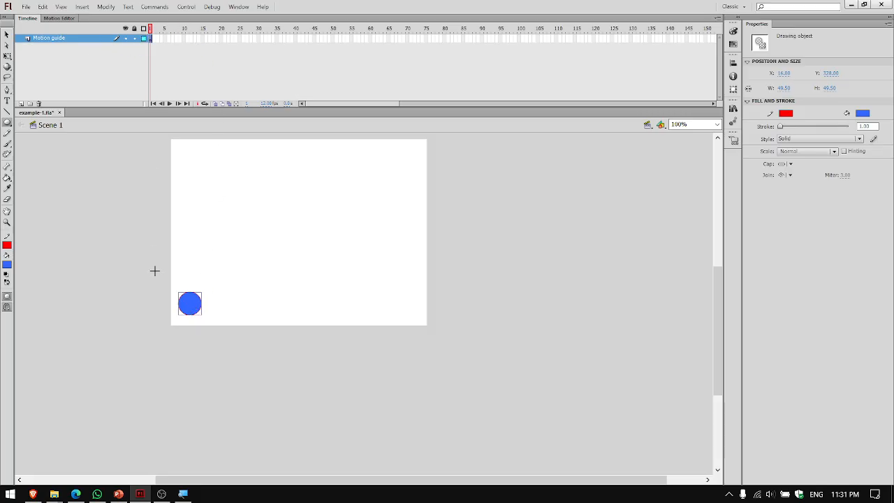
Convert the blue circle to a Movie Clip symbol, keeping the default name.
{"action": "right_click", "coordinate": [192, 308]}
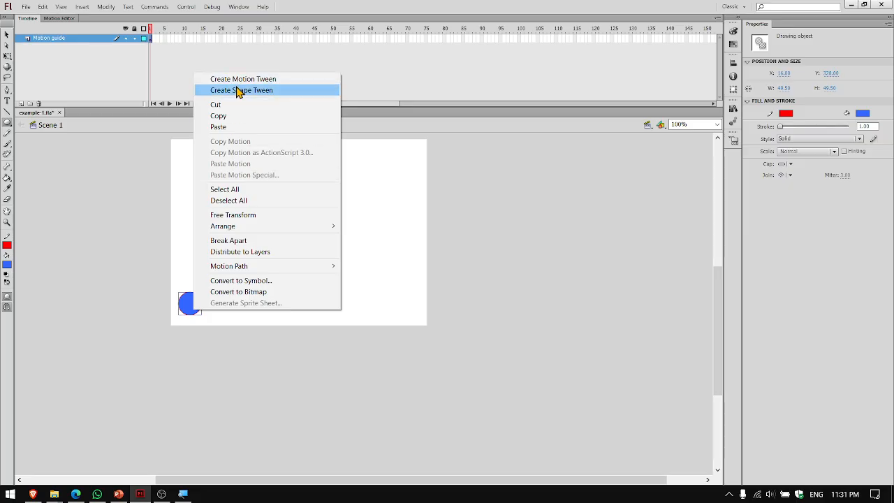
{"action": "left_click", "coordinate": [239, 284]}
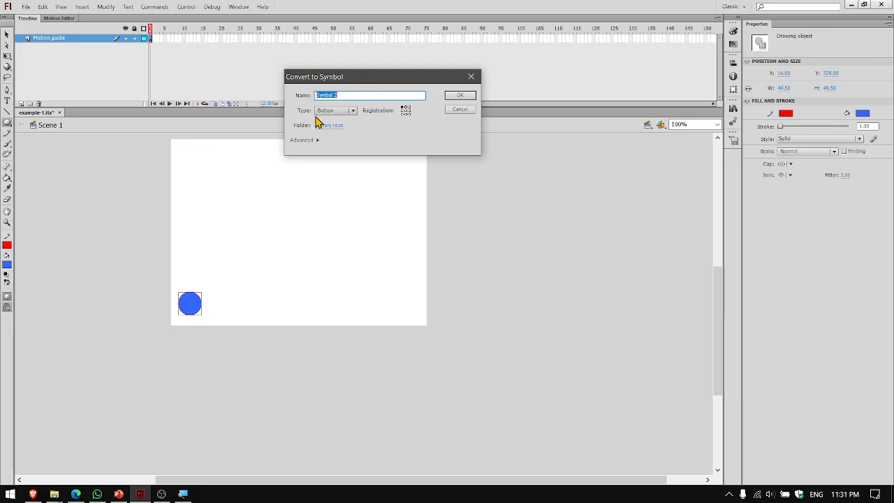
{"action": "left_click", "coordinate": [353, 113]}
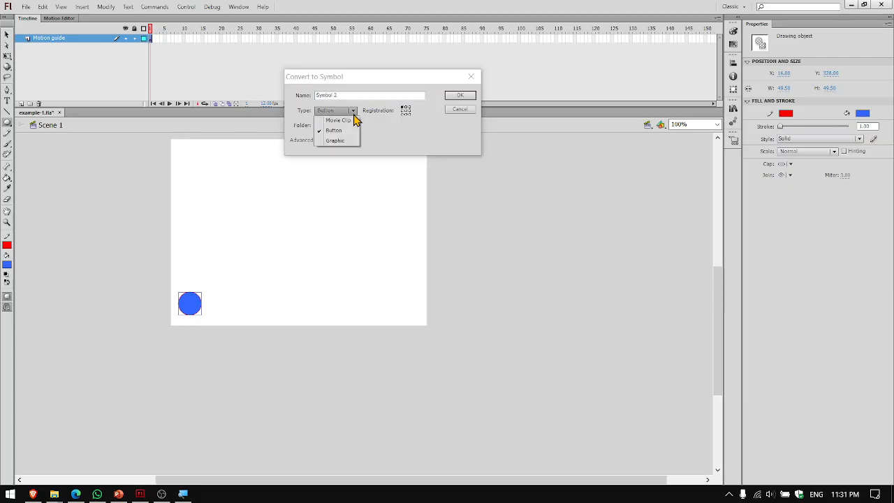
{"action": "left_click", "coordinate": [339, 121]}
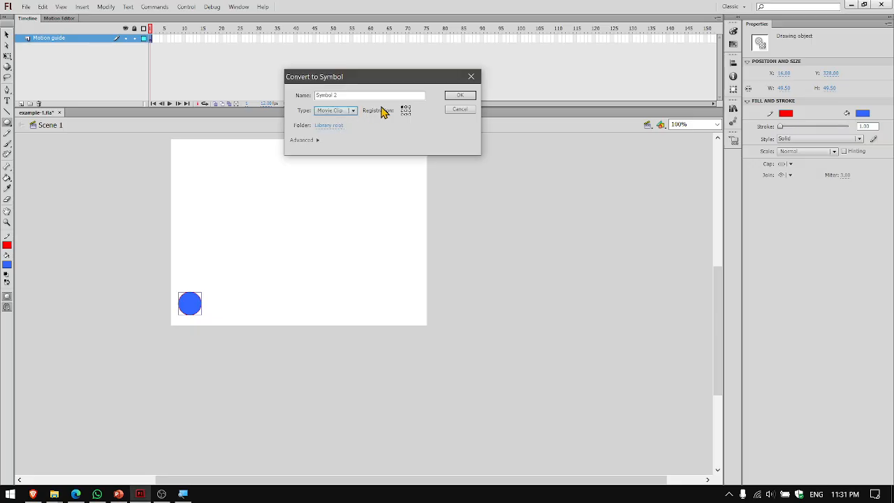
{"action": "left_click", "coordinate": [458, 97]}
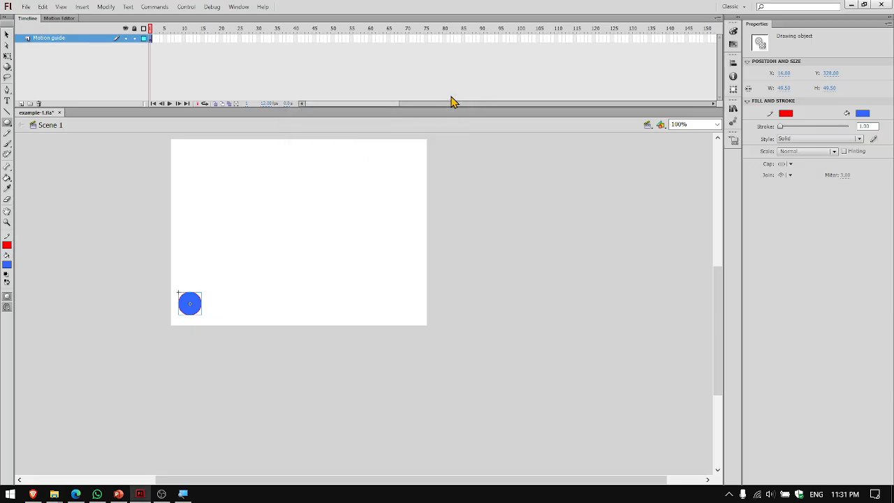
Add a classic motion guide to the Motion guide layer and draw a freehand Pencil path about 462 by 254 px from the circle across the stage.
{"action": "right_click", "coordinate": [76, 45]}
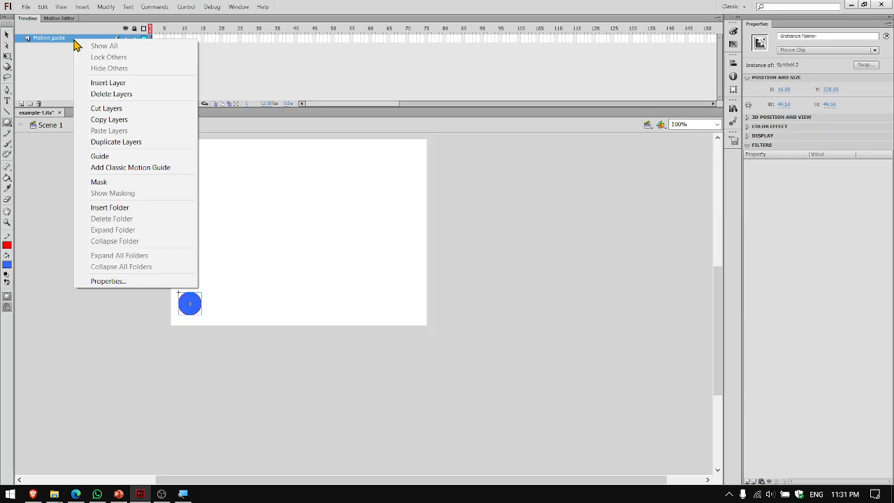
{"action": "left_click", "coordinate": [112, 168]}
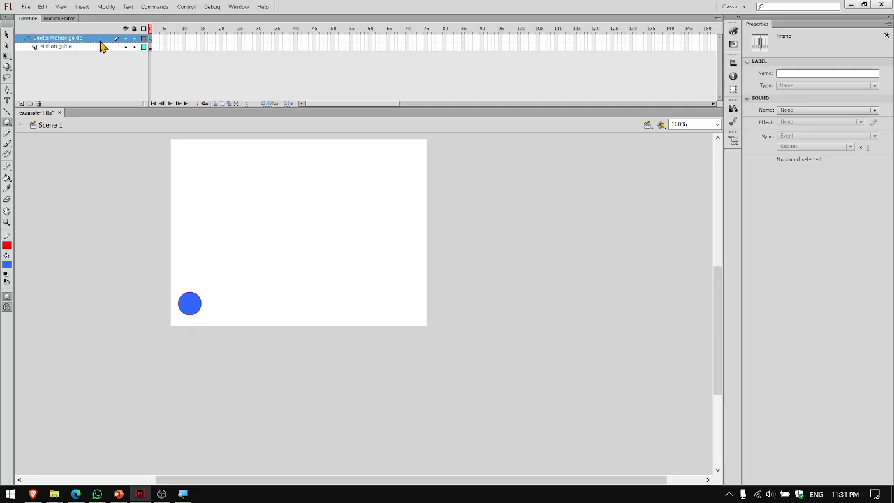
{"action": "left_click", "coordinate": [7, 134]}
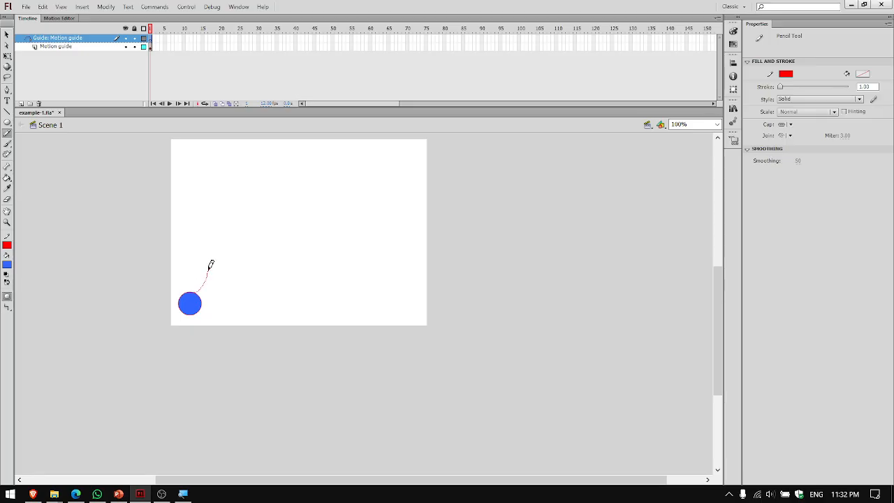
{"action": "mouse_move", "coordinate": [244, 261]}
{"action": "left_mouse_down"}
{"action": "mouse_move", "coordinate": [277, 221]}
{"action": "mouse_move", "coordinate": [303, 221]}
{"action": "mouse_move", "coordinate": [346, 178]}
{"action": "mouse_move", "coordinate": [368, 199]}
{"action": "mouse_move", "coordinate": [409, 204]}
{"action": "mouse_move", "coordinate": [409, 235]}
{"action": "mouse_move", "coordinate": [385, 294]}
{"action": "left_mouse_up"}
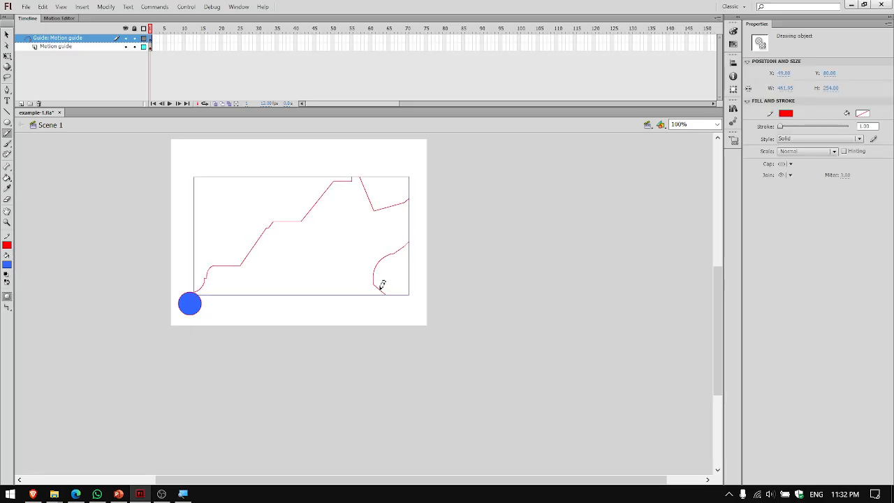
Extend the guide layer to frame 20 with a regular frame and insert a keyframe at frame 20 of the Motion guide layer.
{"action": "left_click", "coordinate": [221, 39]}
{"action": "right_click", "coordinate": [221, 41]}
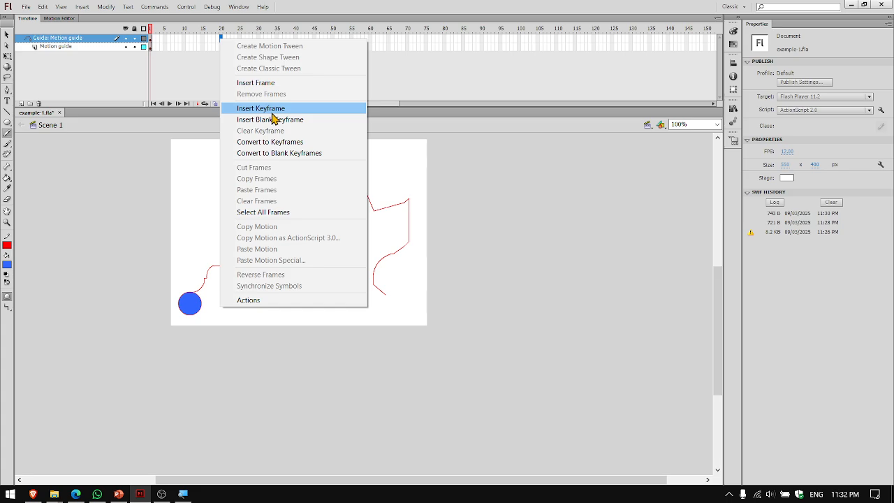
{"action": "left_click", "coordinate": [258, 86]}
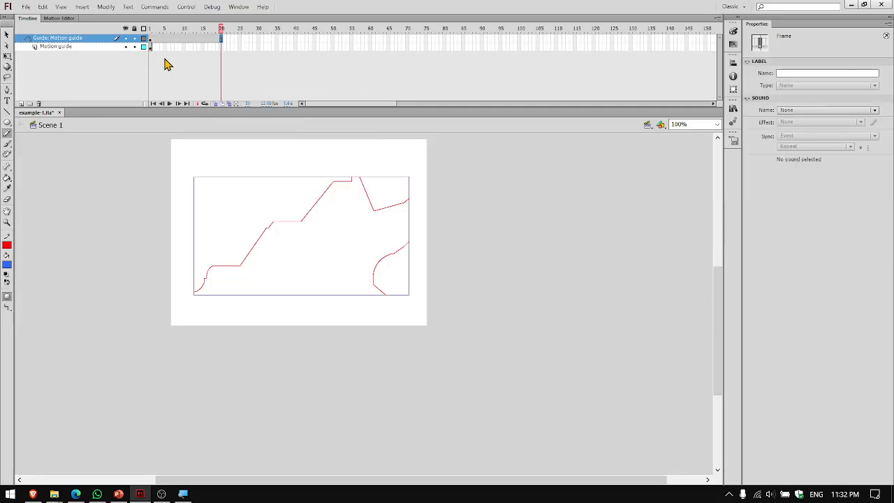
{"action": "left_click", "coordinate": [109, 48]}
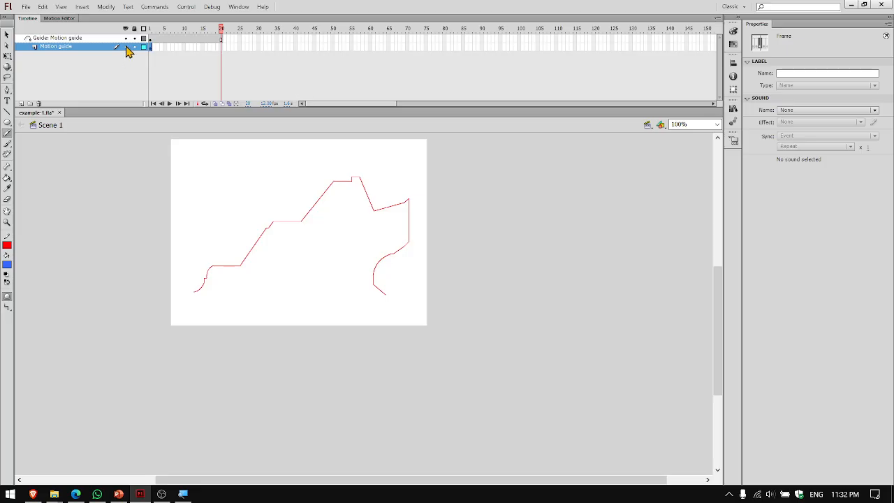
{"action": "right_click", "coordinate": [222, 48]}
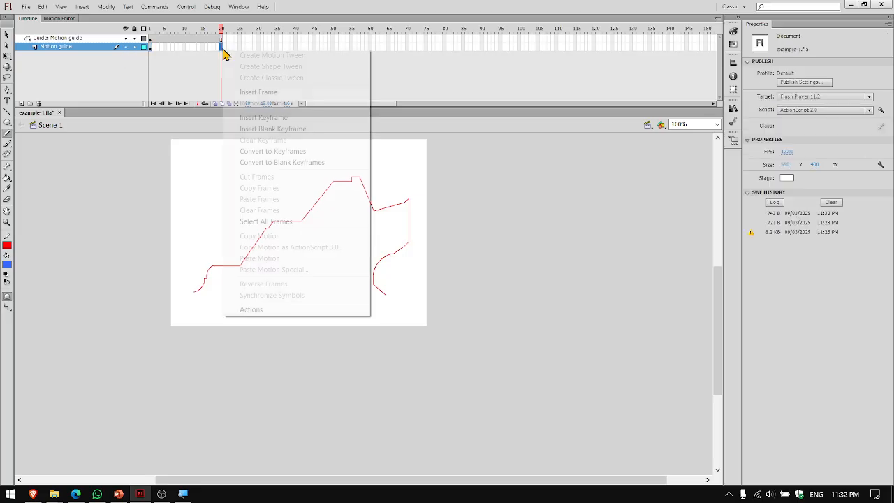
{"action": "left_click", "coordinate": [247, 119]}
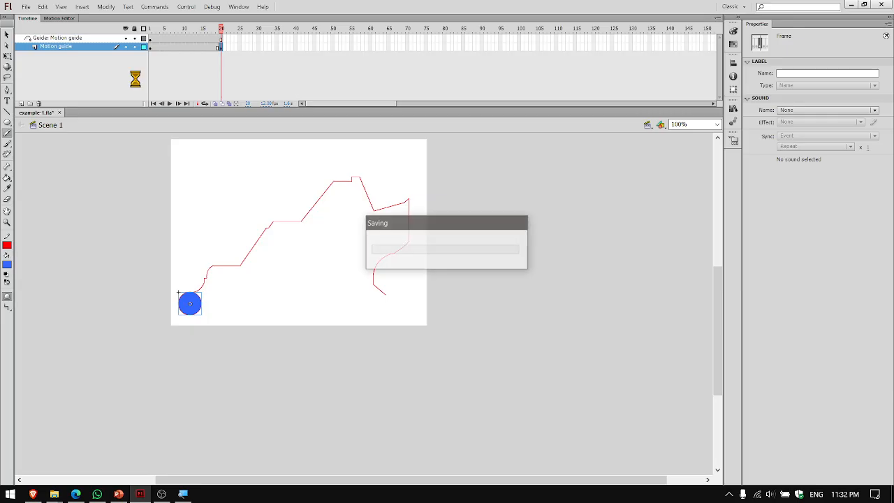
Snap the blue circle's center to the guide path's start at frame 1 and to the path's end at frame 20.
{"action": "left_click", "coordinate": [64, 47]}
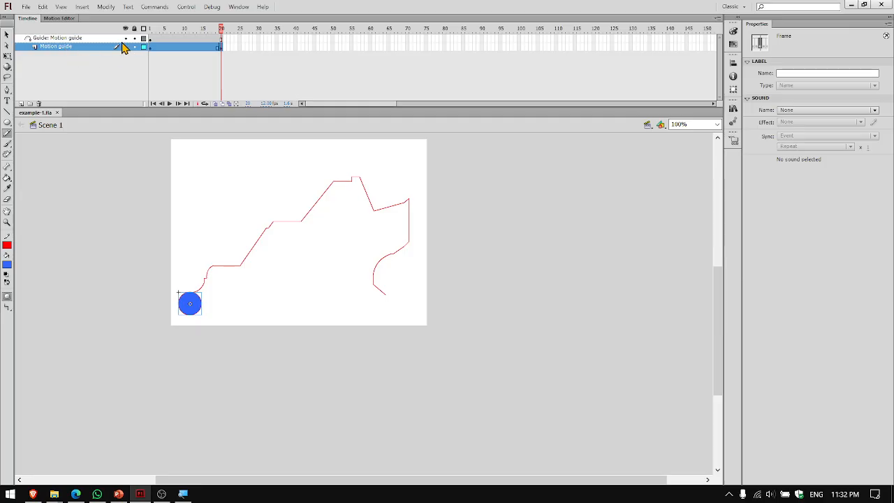
{"action": "left_click", "coordinate": [8, 35]}
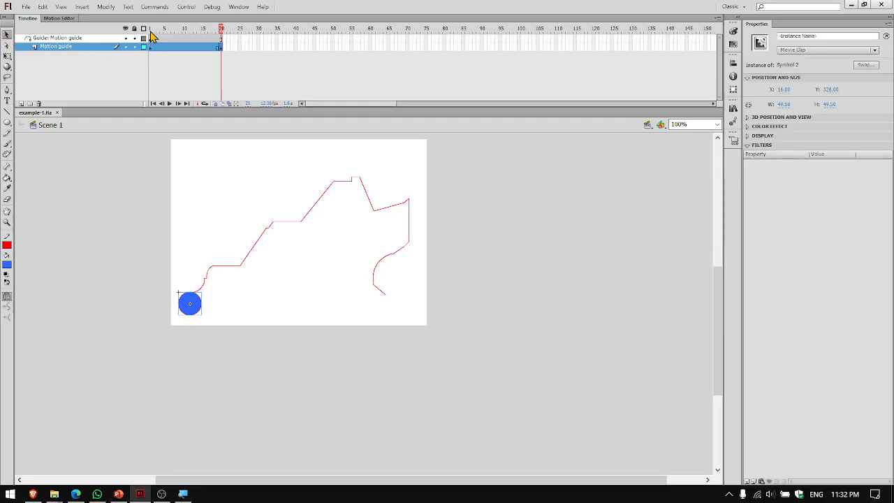
{"action": "left_click", "coordinate": [150, 30]}
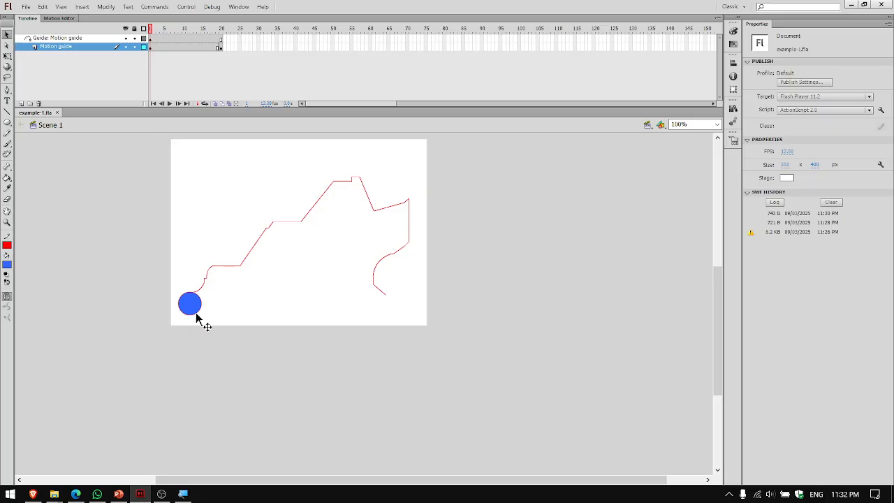
{"action": "left_click_drag", "start_coordinate": [197, 316], "coordinate": [211, 302]}
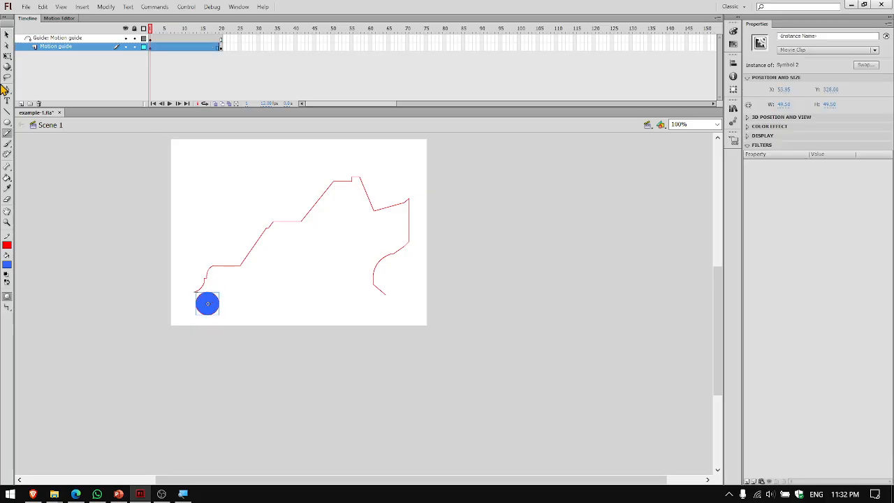
{"action": "left_click", "coordinate": [7, 34]}
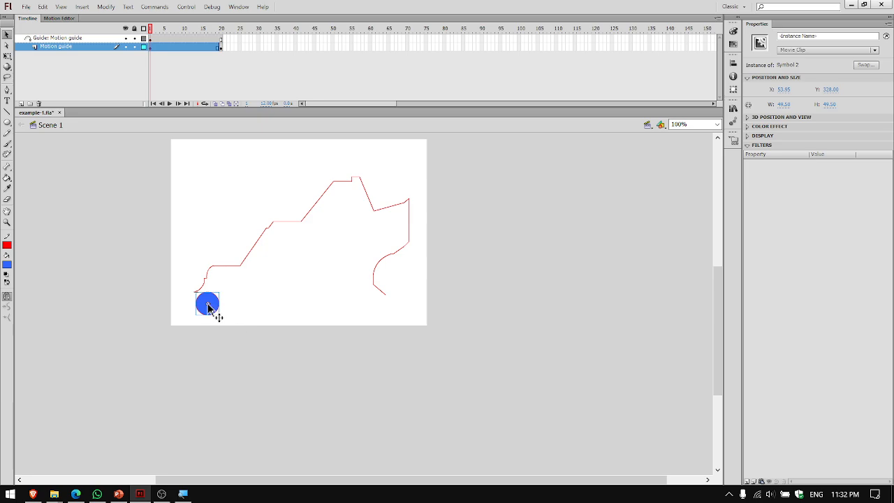
{"action": "left_click_drag", "start_coordinate": [211, 305], "coordinate": [203, 297]}
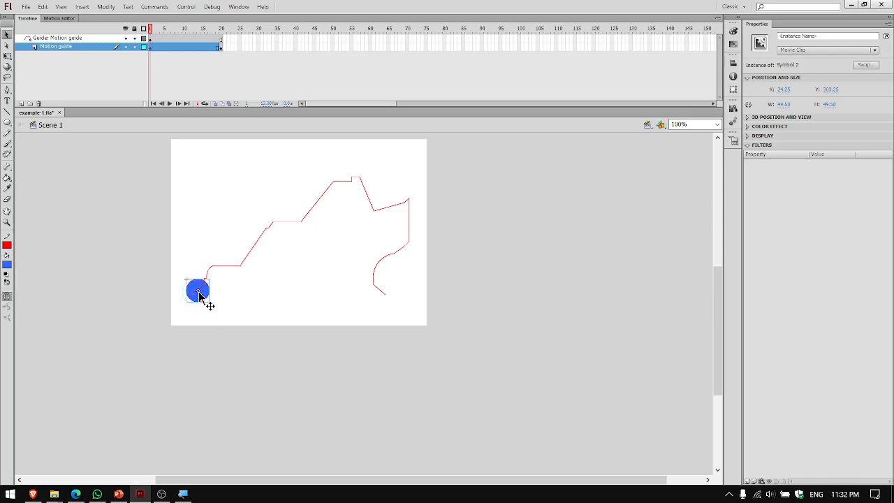
{"action": "key", "text": "ctrl+z"}
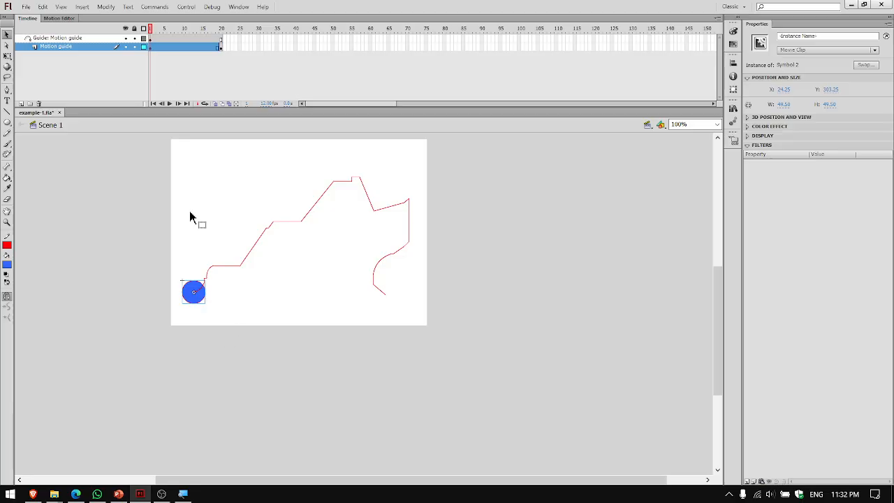
{"action": "left_click", "coordinate": [223, 31]}
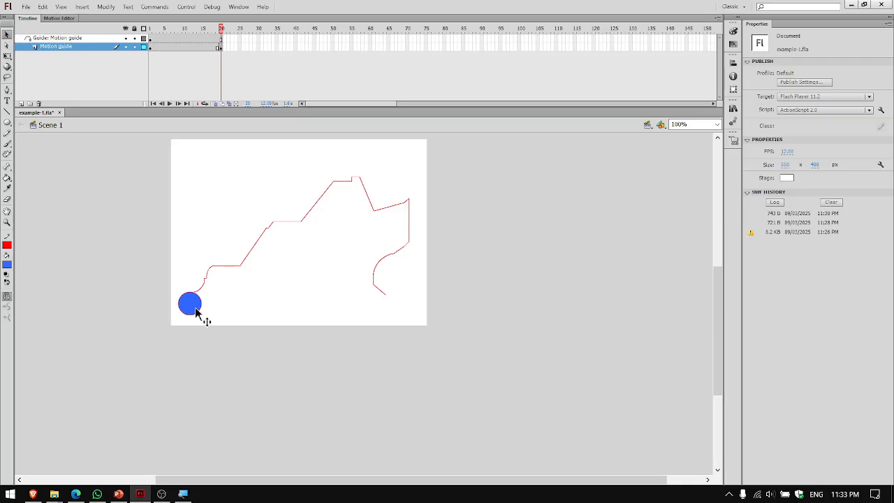
{"action": "left_click_drag", "start_coordinate": [198, 308], "coordinate": [384, 299]}
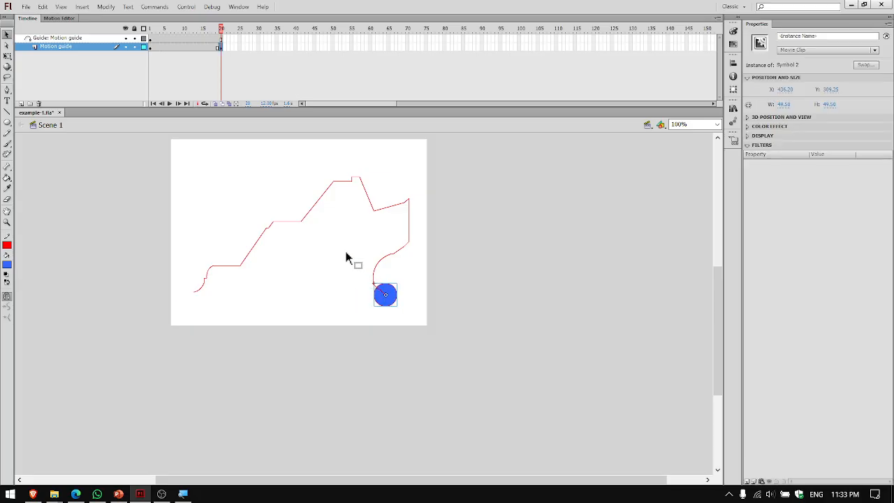
Create a classic tween across frames 1 to 20 of the Motion guide layer and test the movie.
{"action": "left_click", "coordinate": [79, 54]}
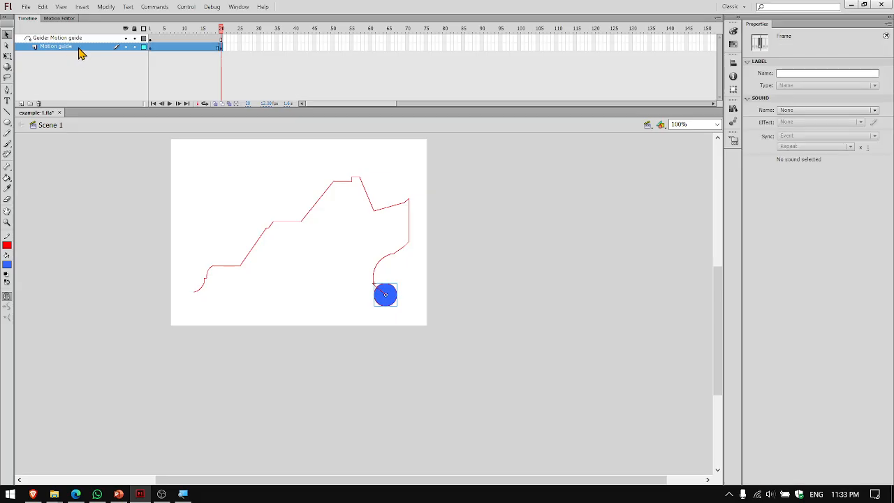
{"action": "right_click", "coordinate": [162, 49]}
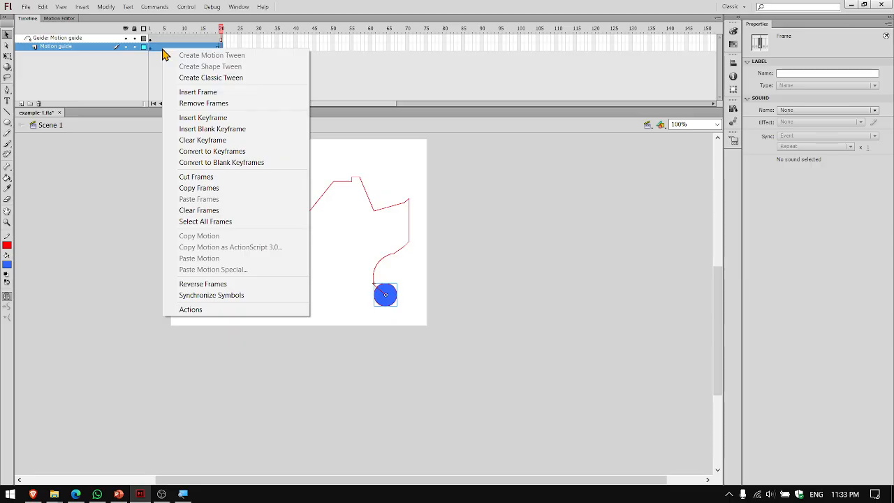
{"action": "left_click", "coordinate": [184, 81]}
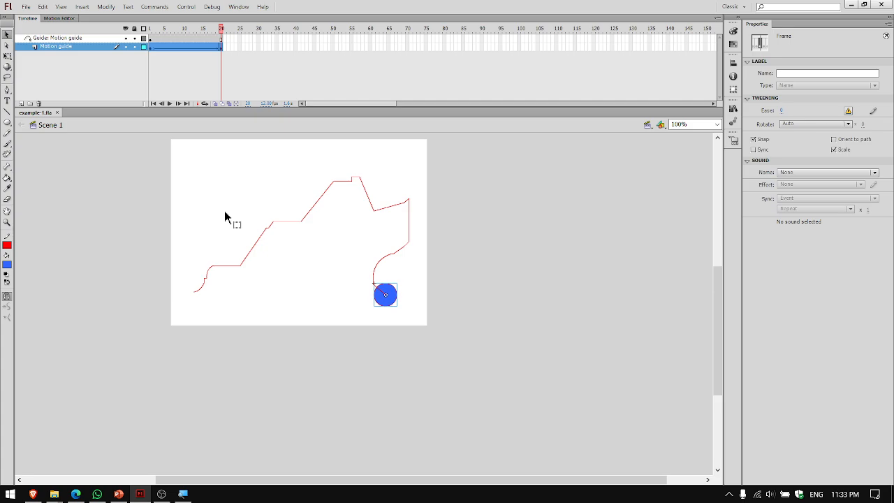
{"action": "key", "text": "ctrl+Return"}
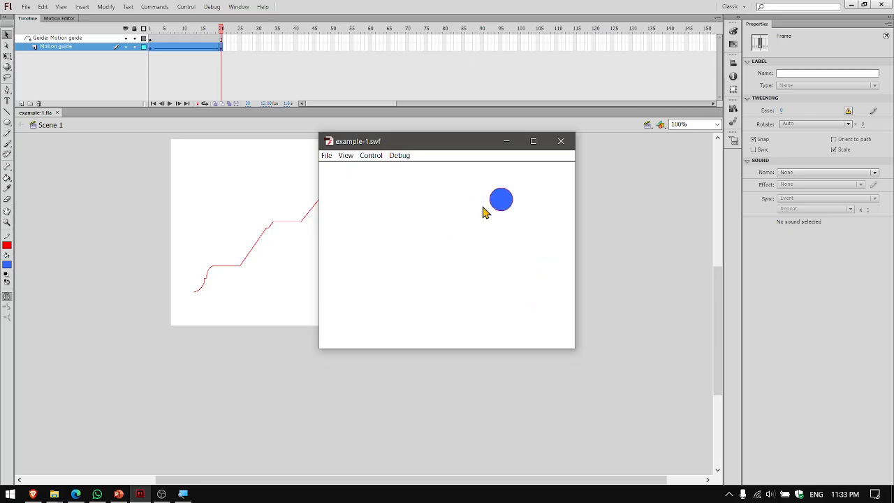
{"action": "left_click", "coordinate": [567, 144]}
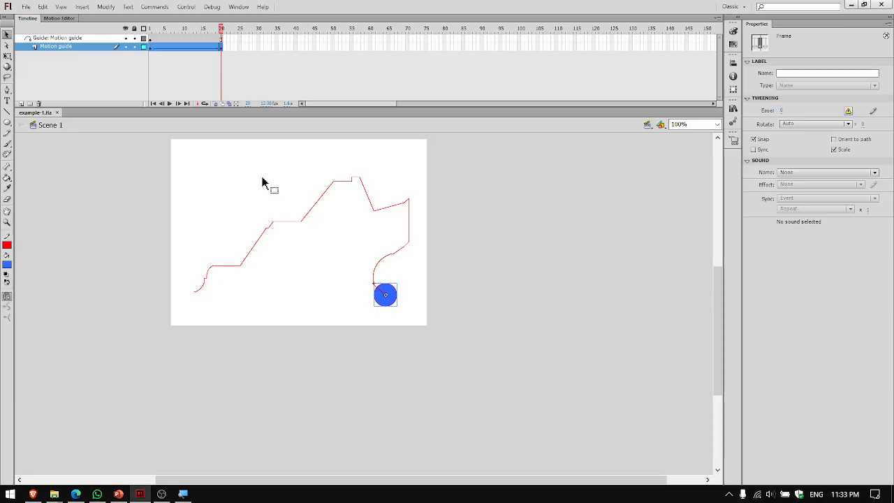
Add a new layer above the guide layer and name it play.
{"action": "left_click", "coordinate": [52, 41]}
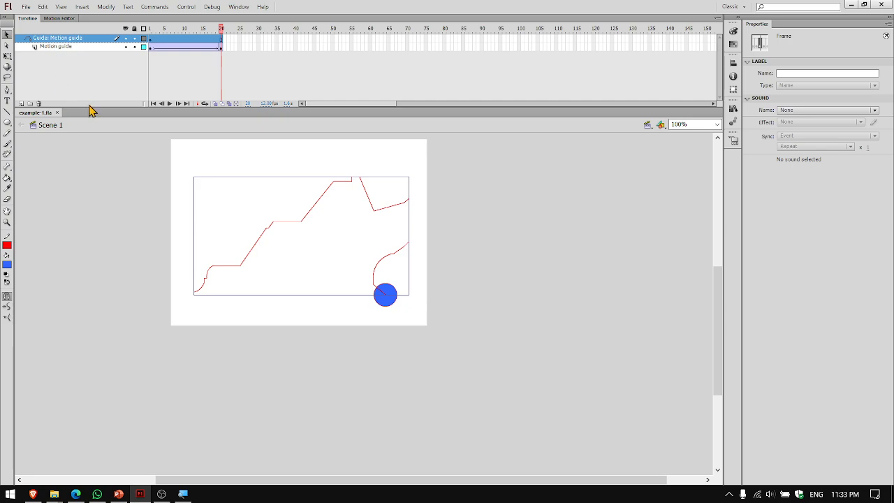
{"action": "left_click", "coordinate": [21, 103]}
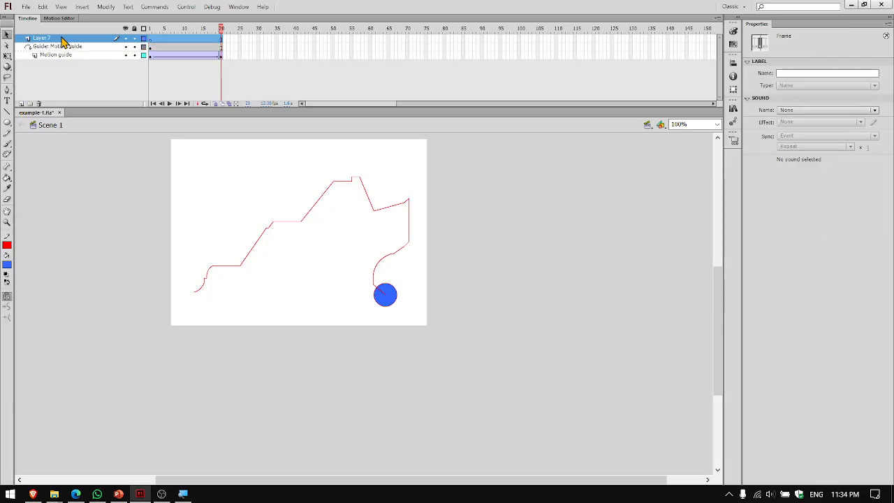
{"action": "double_click", "coordinate": [61, 38]}
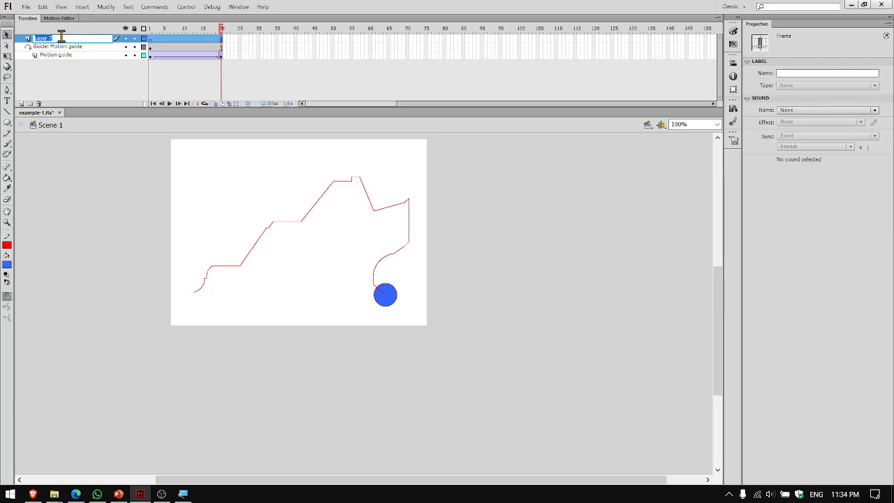
{"action": "key", "text": "BackSpace"}
{"action": "key", "text": "Return"}
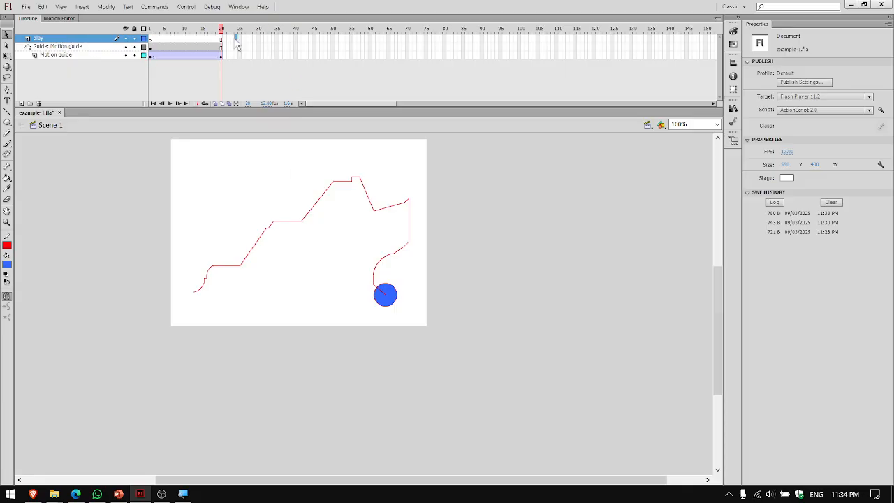
Remove the existing frames from the play layer and insert a blank keyframe at frame 1.
{"action": "left_click_drag", "start_coordinate": [230, 41], "coordinate": [150, 41]}
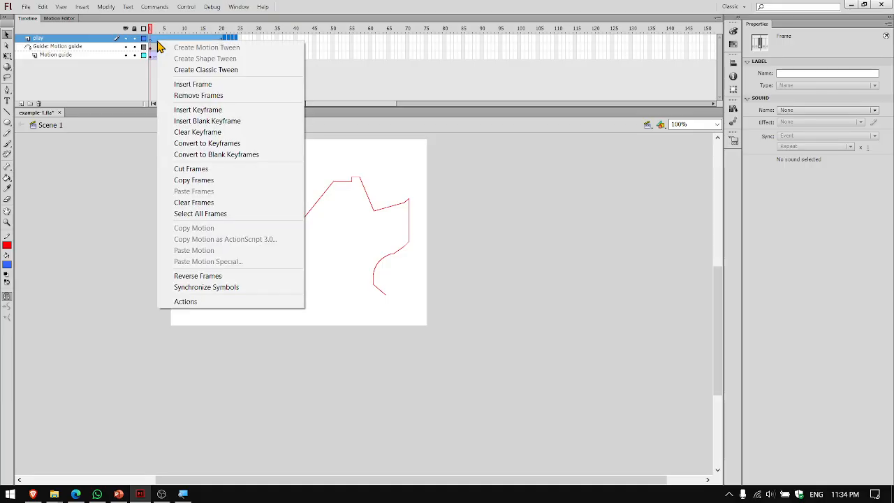
{"action": "left_click", "coordinate": [180, 95]}
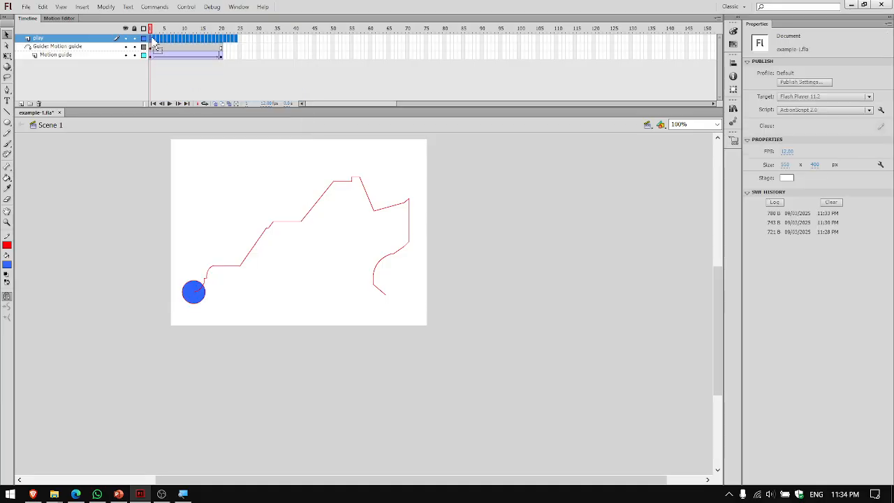
{"action": "left_click", "coordinate": [151, 39]}
{"action": "right_click", "coordinate": [151, 39]}
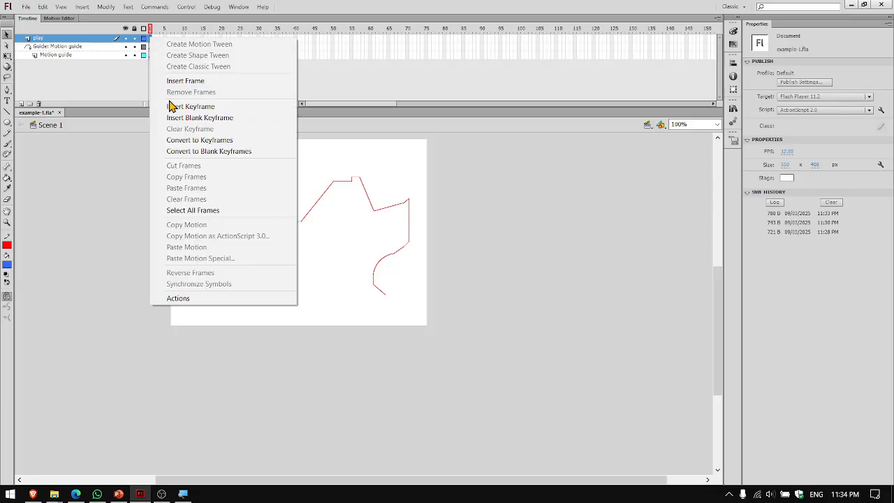
{"action": "left_click", "coordinate": [180, 119]}
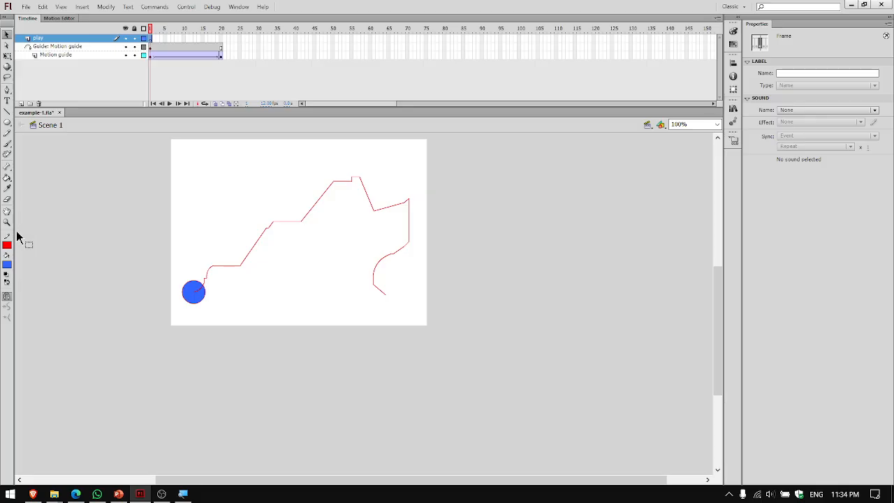
Draw a square about 33.5 px wide with the Rectangle tool near the stage's upper-left corner, at about X 10, Y 12, and fill it green.
{"action": "left_click", "coordinate": [7, 122]}
{"action": "left_click", "coordinate": [7, 122]}
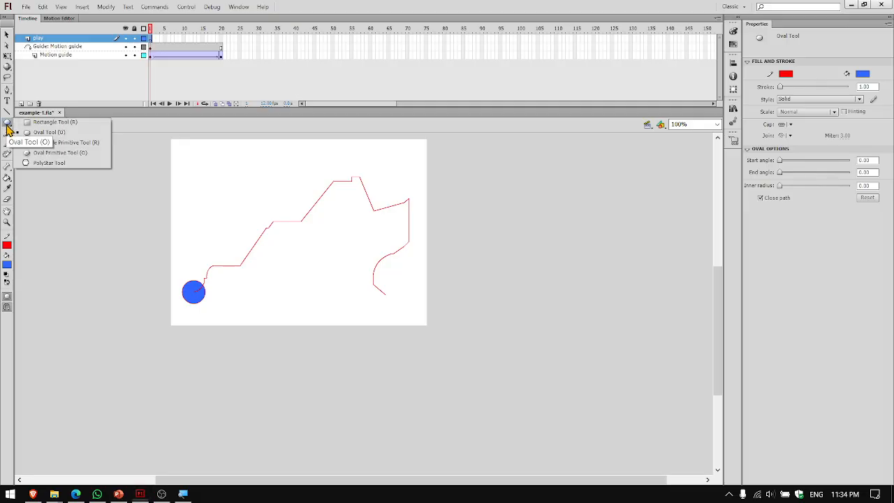
{"action": "left_click", "coordinate": [42, 124]}
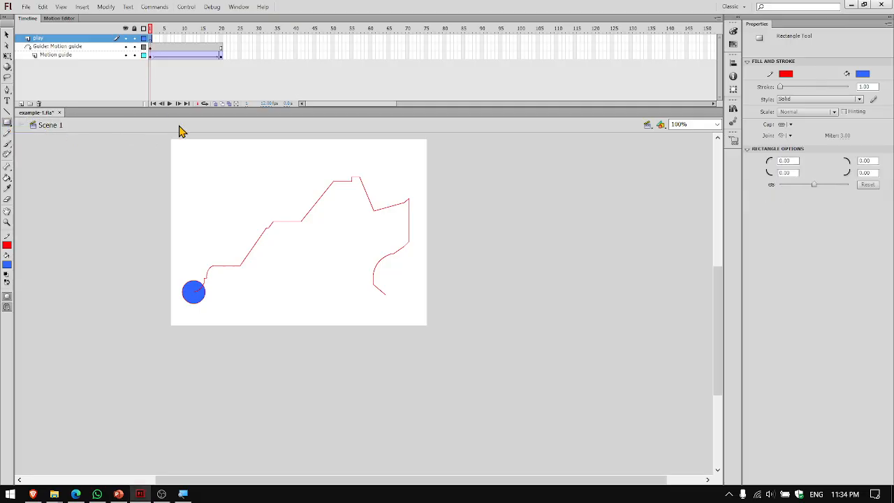
{"action": "left_click_drag", "start_coordinate": [194, 158], "coordinate": [193, 158]}
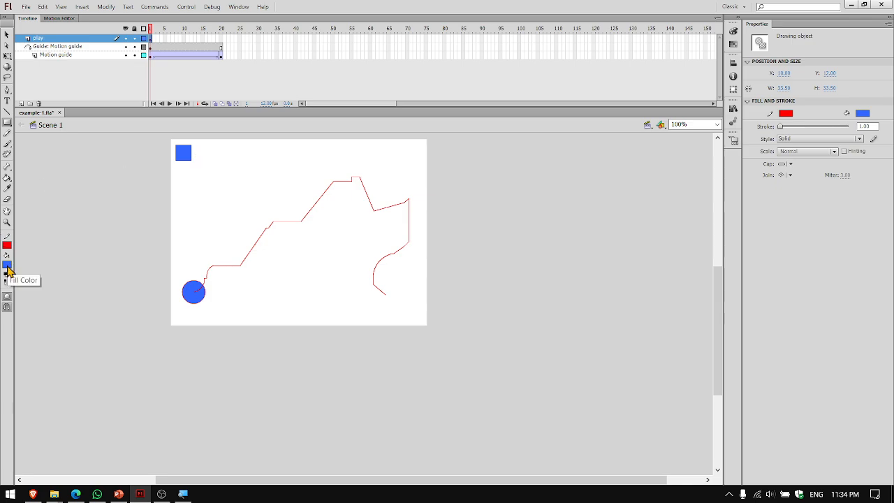
{"action": "left_click", "coordinate": [7, 266]}
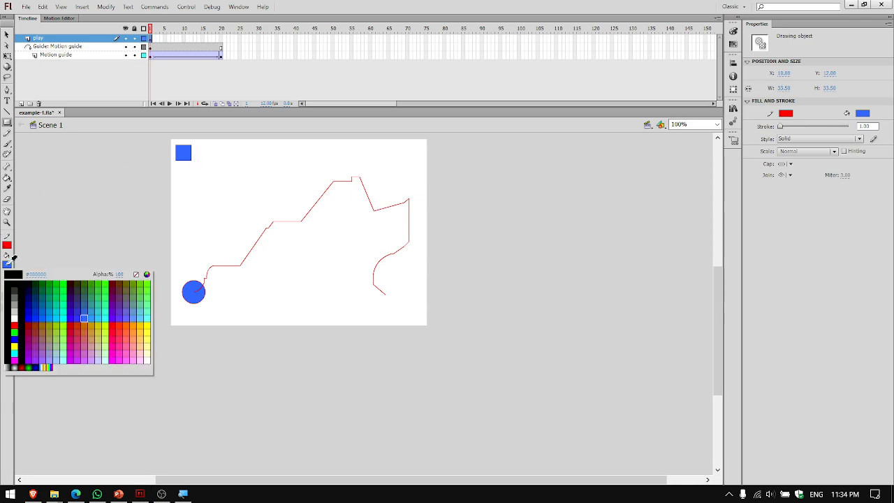
{"action": "left_click", "coordinate": [57, 283]}
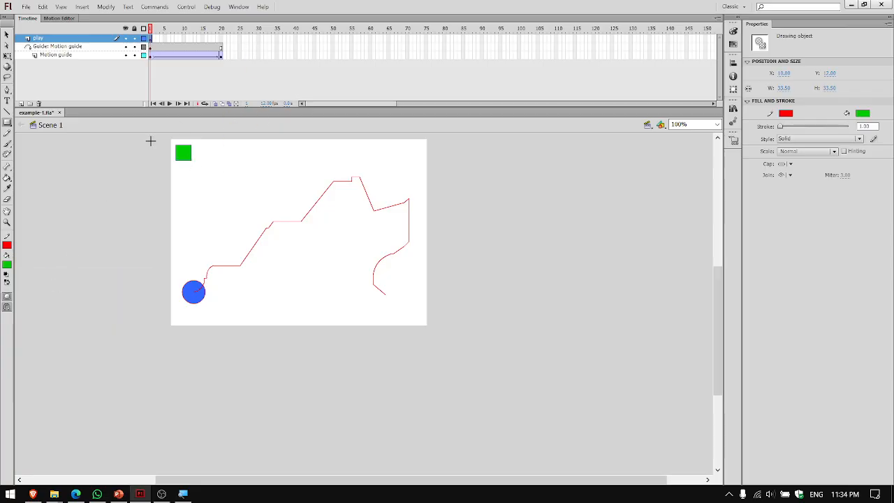
Convert the green square on the play layer into a symbol of type Button.
{"action": "left_click", "coordinate": [6, 35]}
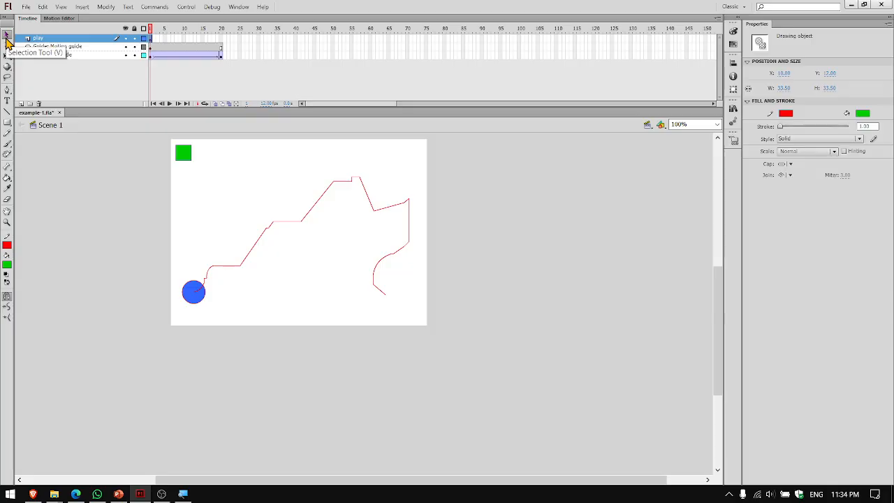
{"action": "right_click", "coordinate": [178, 151]}
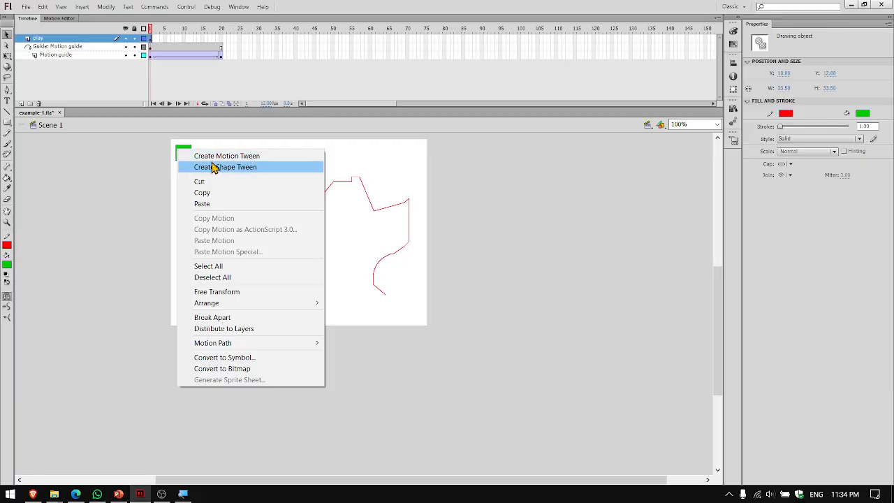
{"action": "left_click", "coordinate": [220, 358]}
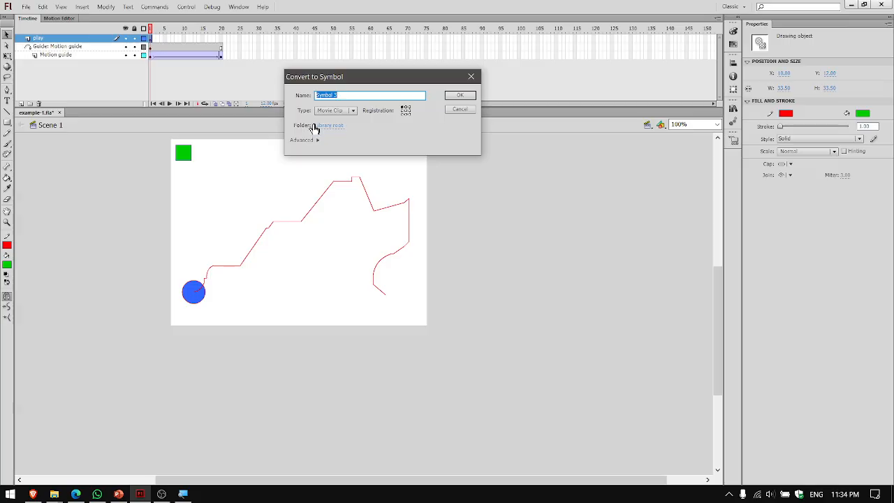
{"action": "left_click", "coordinate": [353, 111]}
{"action": "left_click", "coordinate": [338, 131]}
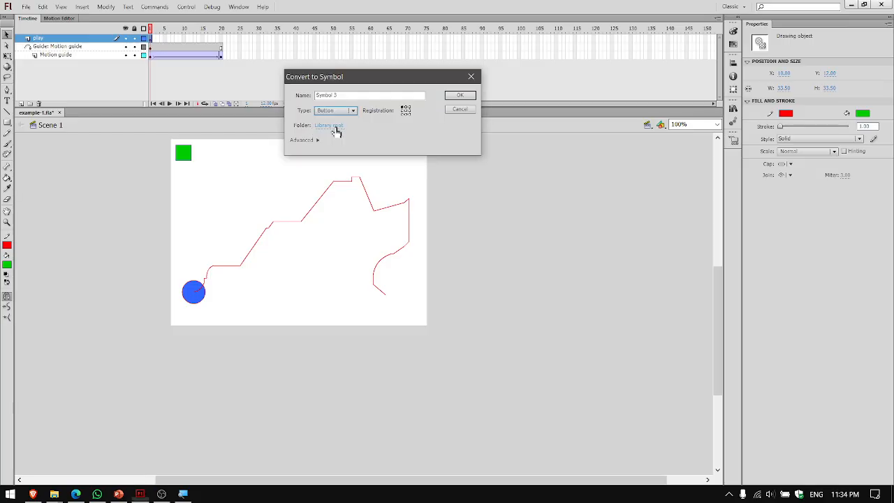
{"action": "left_click", "coordinate": [453, 96]}
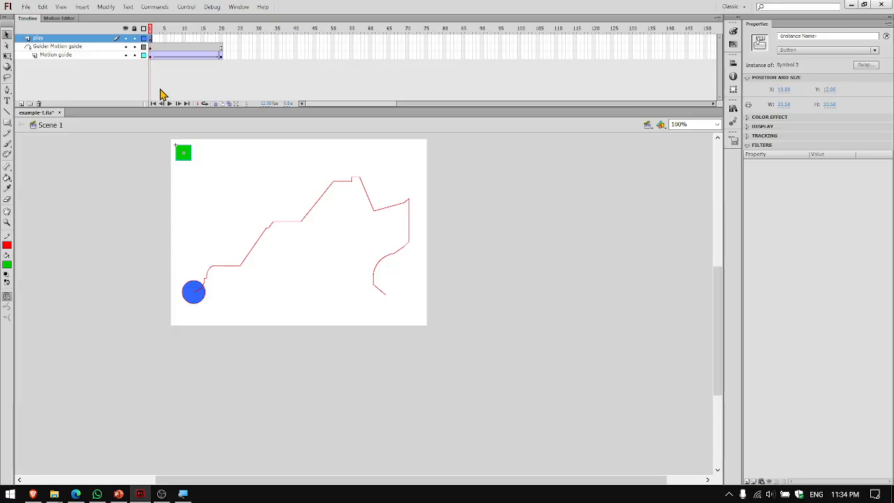
Attach the script on(release){play();} to the green button and save the file.
{"action": "right_click", "coordinate": [186, 153]}
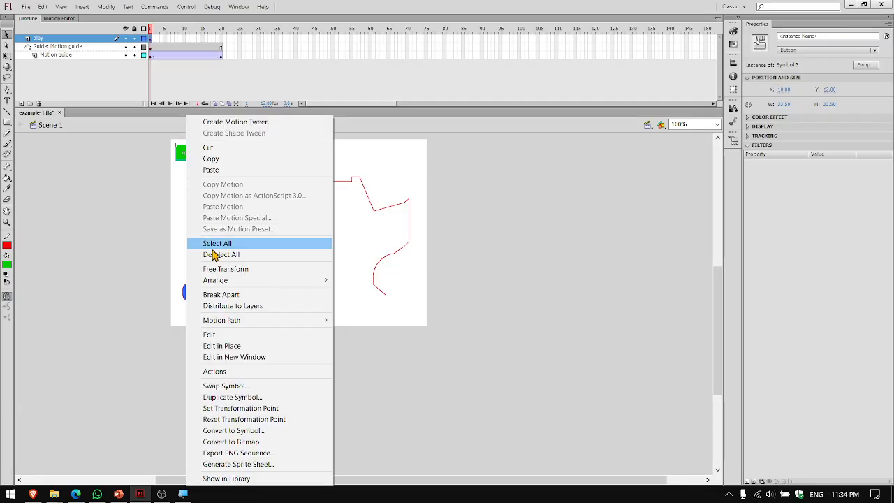
{"action": "left_click", "coordinate": [220, 376]}
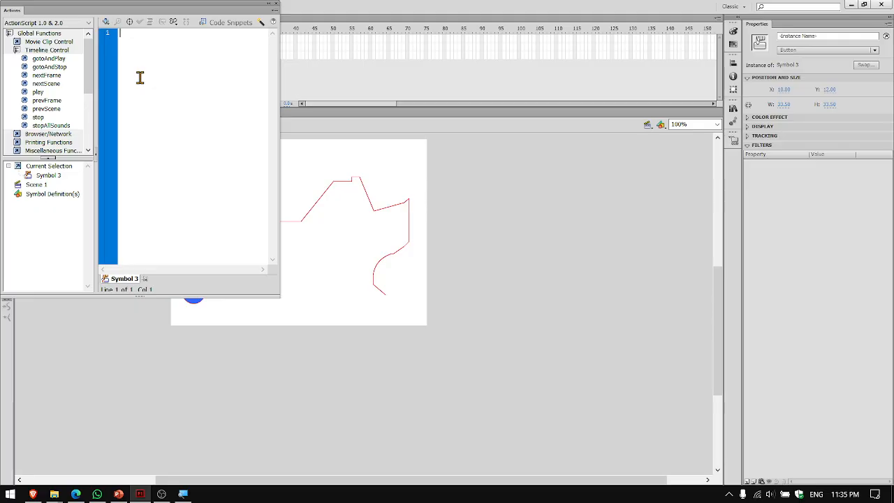
{"action": "type", "text": "on"}
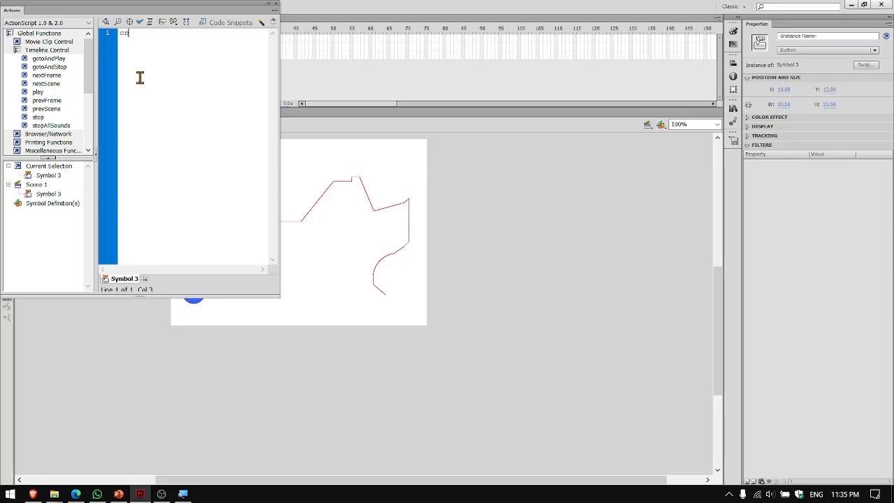
{"action": "type", "text": "(re"}
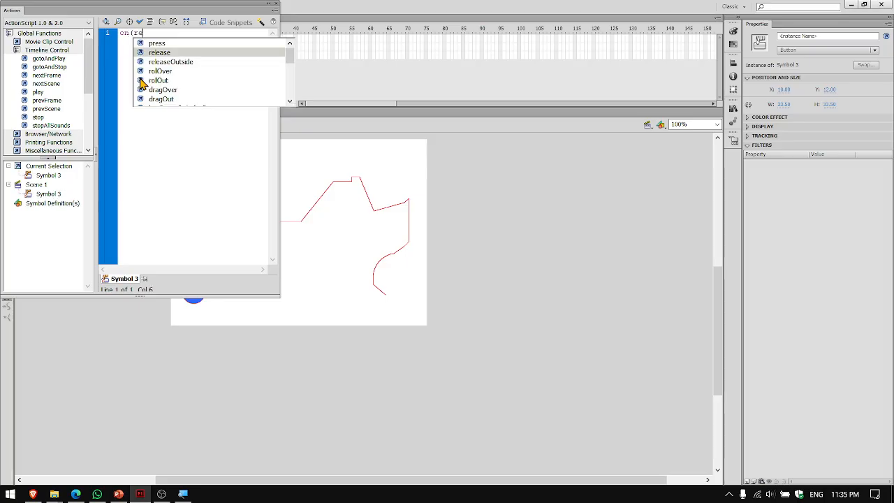
{"action": "key", "text": "Return"}
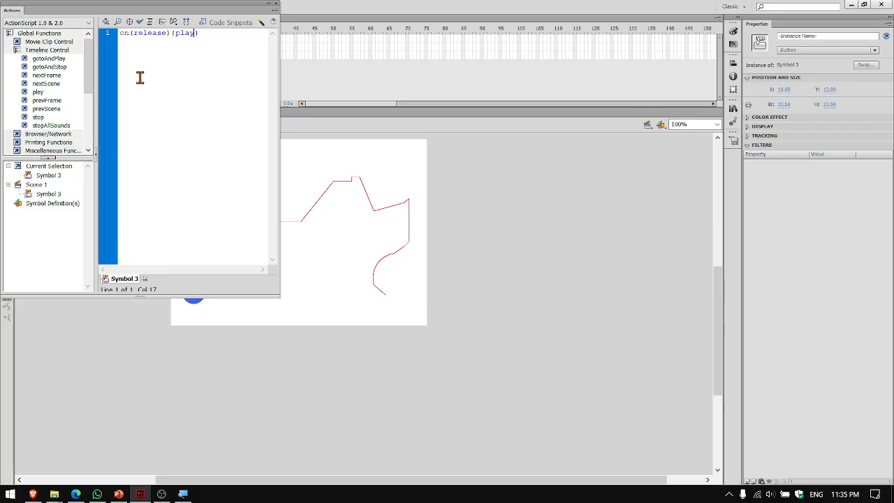
{"action": "type", "text": "();"}
{"action": "key", "text": "ctrl+s"}
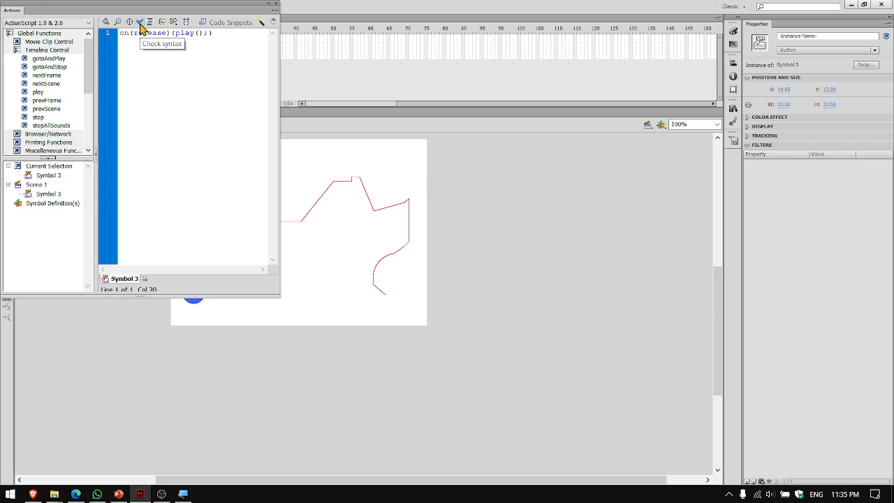
Check the syntax of the green button's script and close the script editor.
{"action": "left_click", "coordinate": [140, 24]}
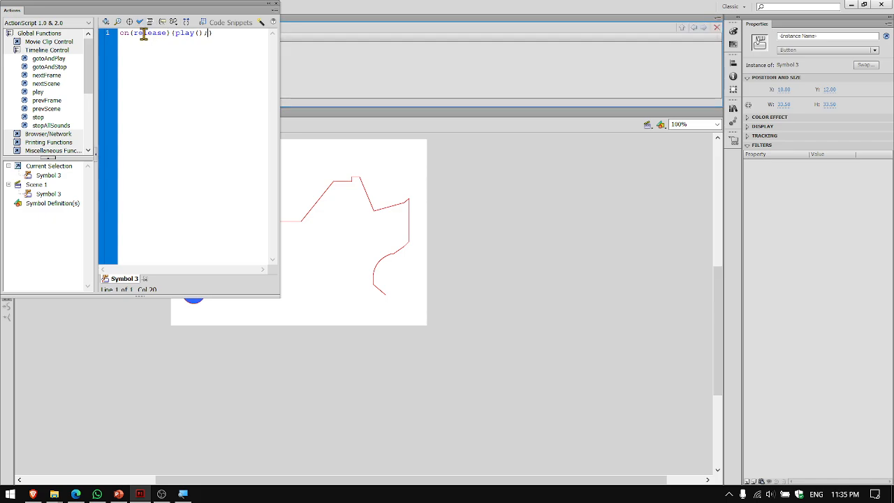
{"action": "left_click_drag", "start_coordinate": [150, 6], "coordinate": [245, 100]}
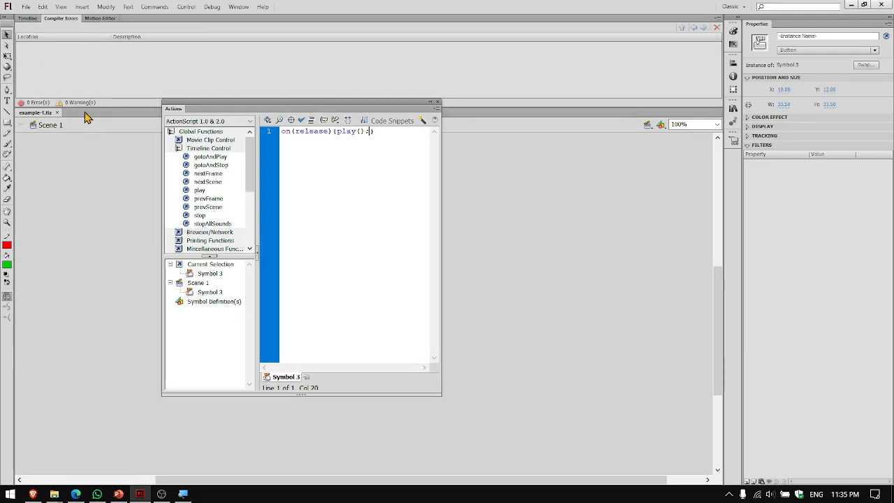
{"action": "left_click", "coordinate": [439, 102]}
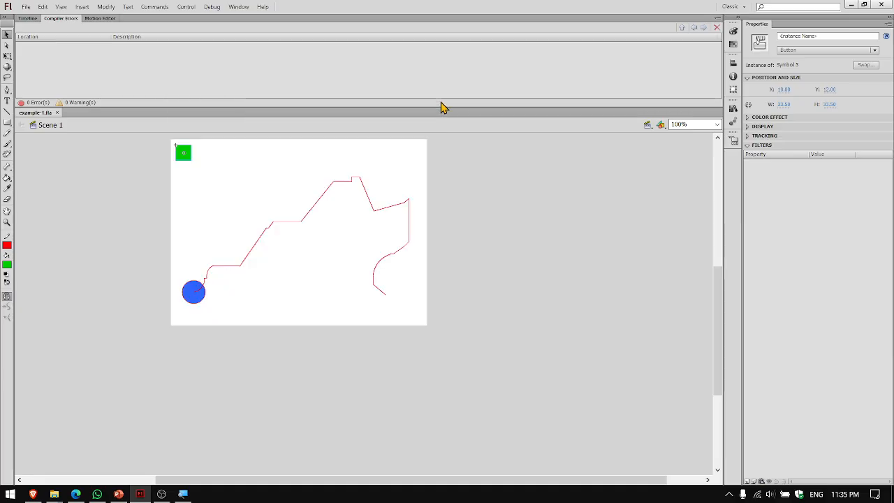
Insert a keyframe at frame 20 of the play layer and test the movie.
{"action": "left_click", "coordinate": [28, 19]}
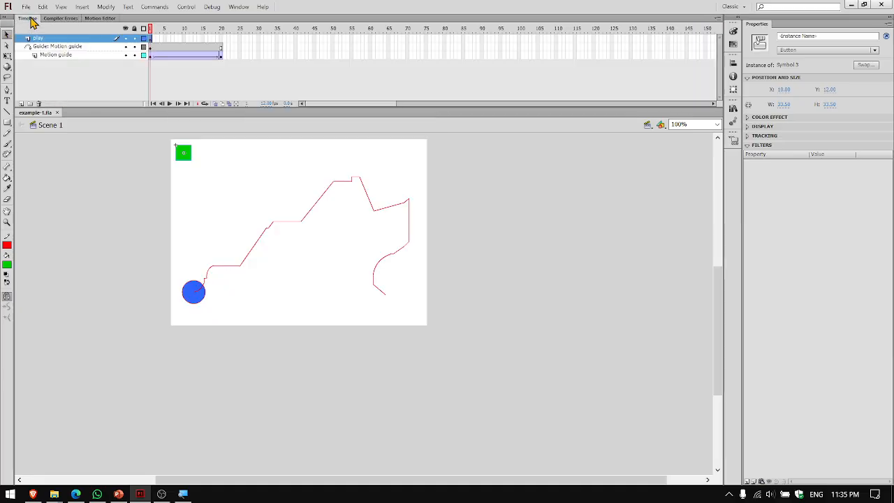
{"action": "left_click", "coordinate": [221, 42]}
{"action": "right_click", "coordinate": [221, 42]}
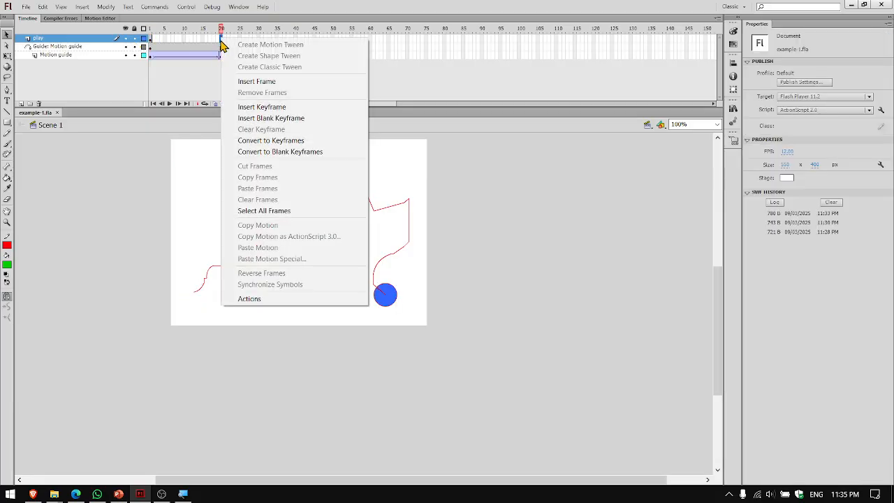
{"action": "left_click", "coordinate": [258, 109]}
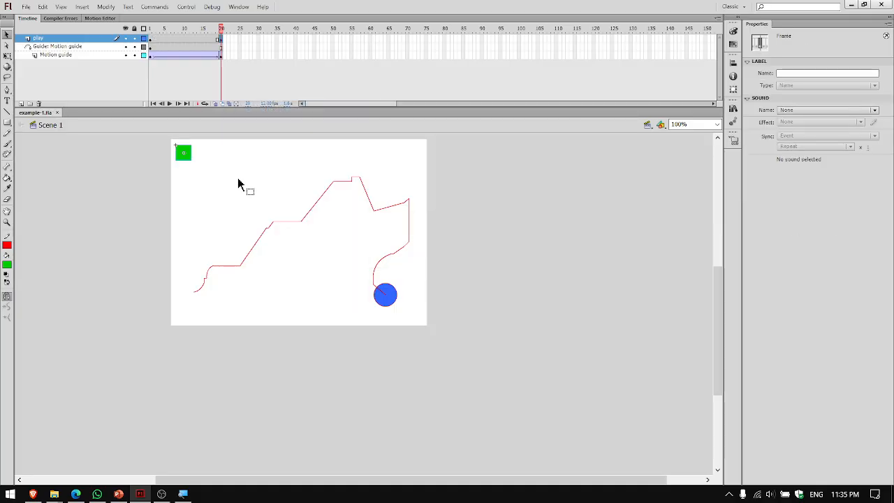
{"action": "key", "text": "ctrl+Return"}
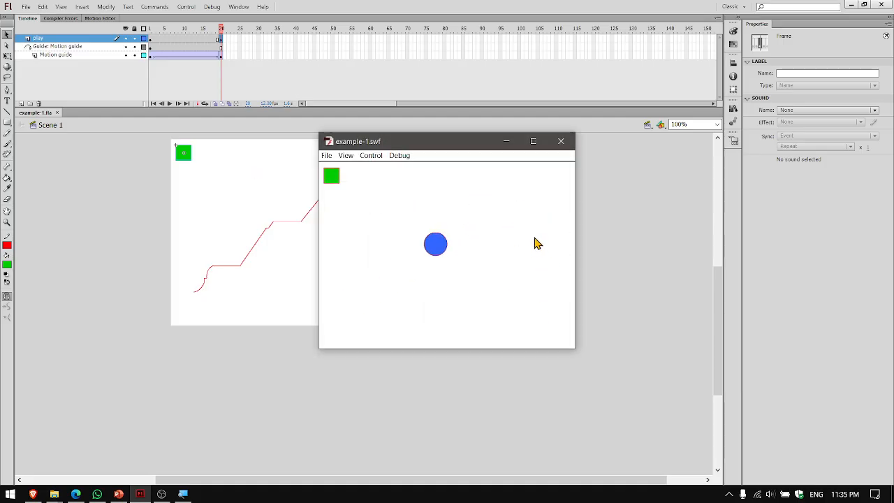
{"action": "left_click", "coordinate": [563, 143]}
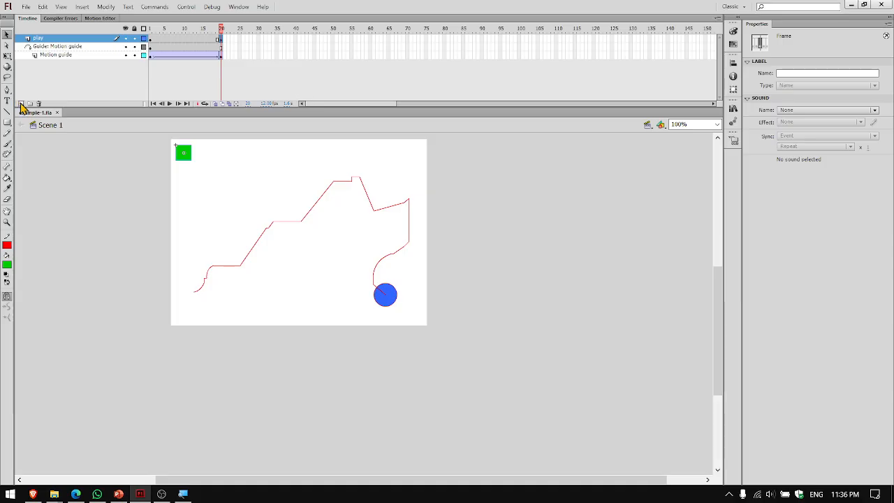
Add a new layer above the play layer and name it Stop.
{"action": "left_click", "coordinate": [21, 105]}
{"action": "double_click", "coordinate": [57, 38]}
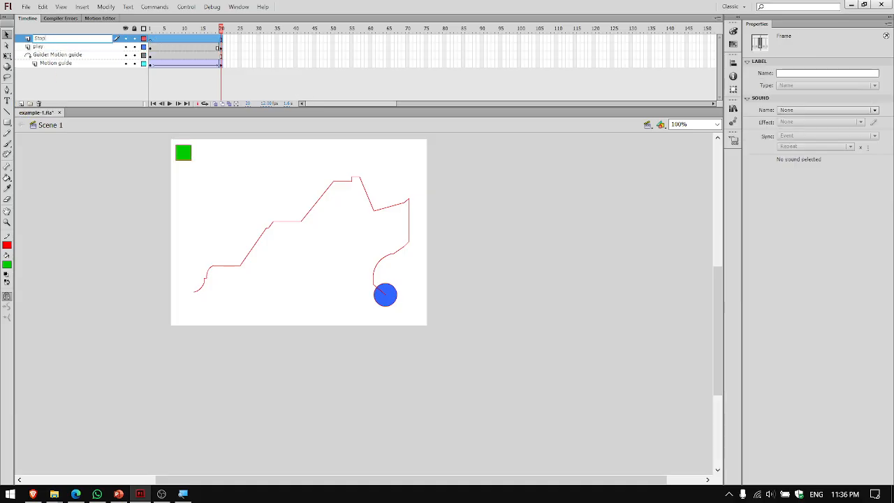
{"action": "key", "text": "Return"}
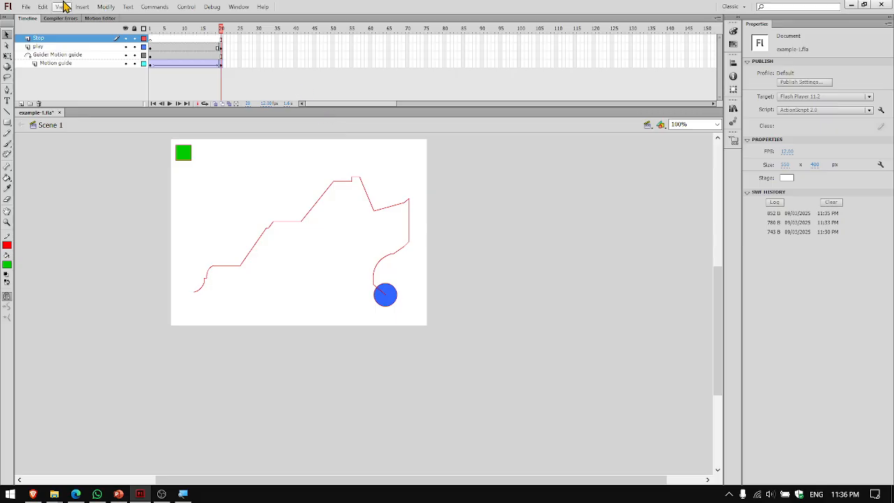
Remove the existing frames from the Stop layer and insert a blank keyframe at frame 1.
{"action": "left_click_drag", "start_coordinate": [231, 46], "coordinate": [149, 40]}
{"action": "right_click", "coordinate": [149, 40]}
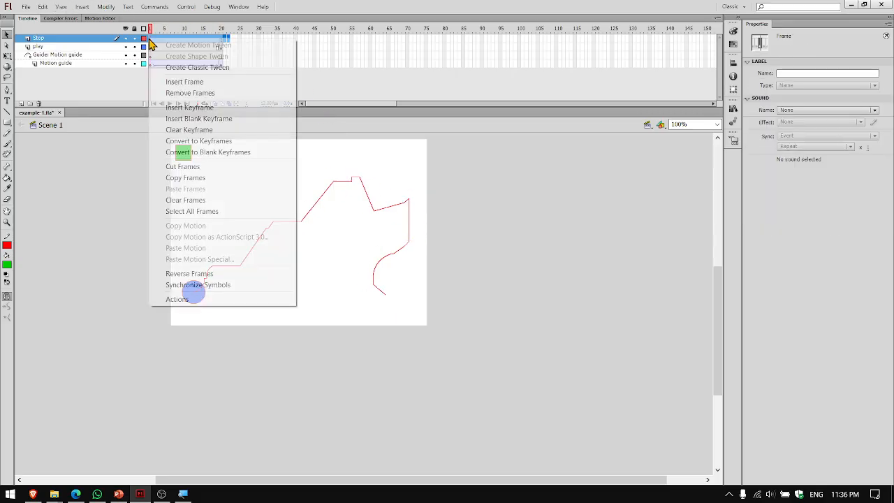
{"action": "left_click", "coordinate": [188, 93]}
{"action": "left_click", "coordinate": [152, 40]}
{"action": "right_click", "coordinate": [150, 40]}
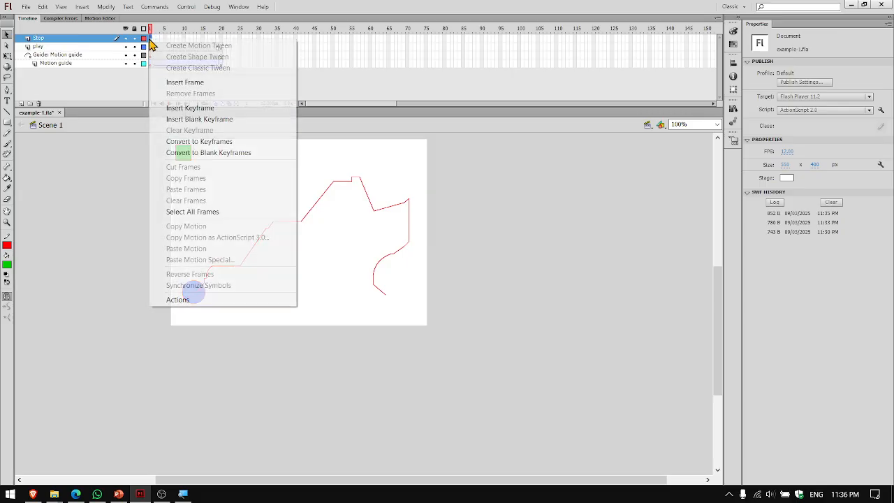
{"action": "left_click", "coordinate": [193, 119]}
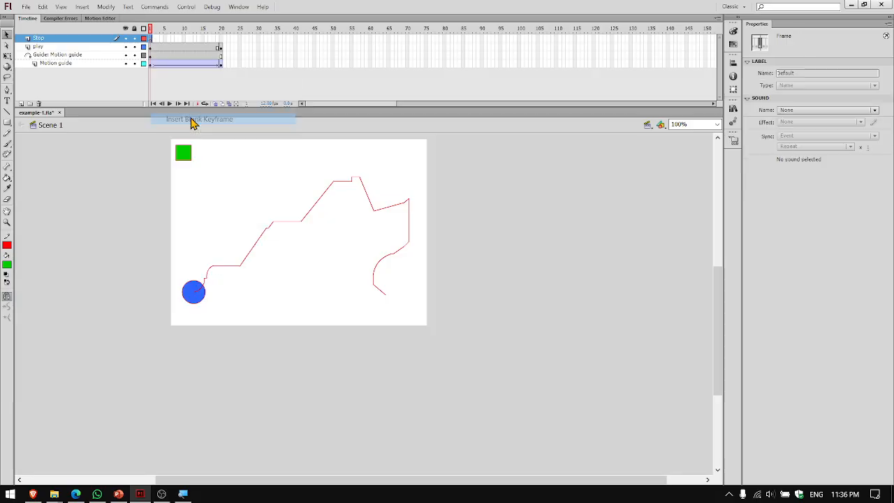
Draw a square about 35 px wide beside the green button, at about X 64, Y 10, with a light grey stroke and red fill.
{"action": "left_click", "coordinate": [10, 123]}
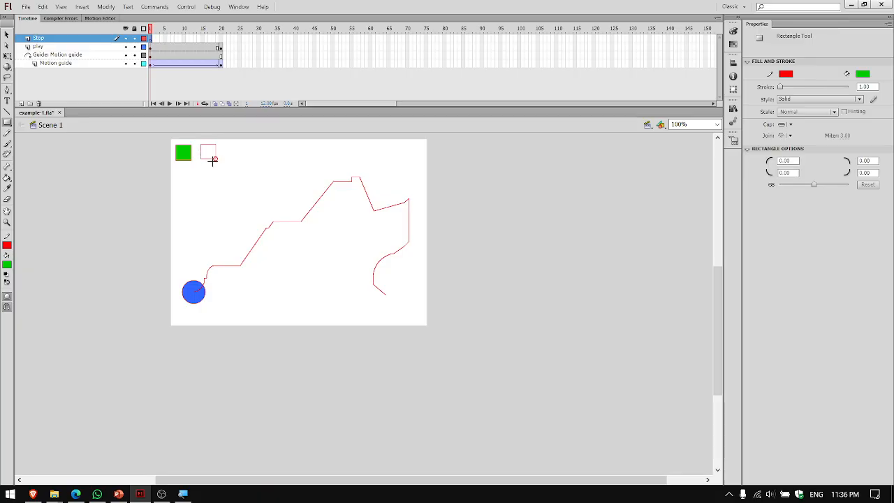
{"action": "left_click_drag", "start_coordinate": [214, 162], "coordinate": [218, 160]}
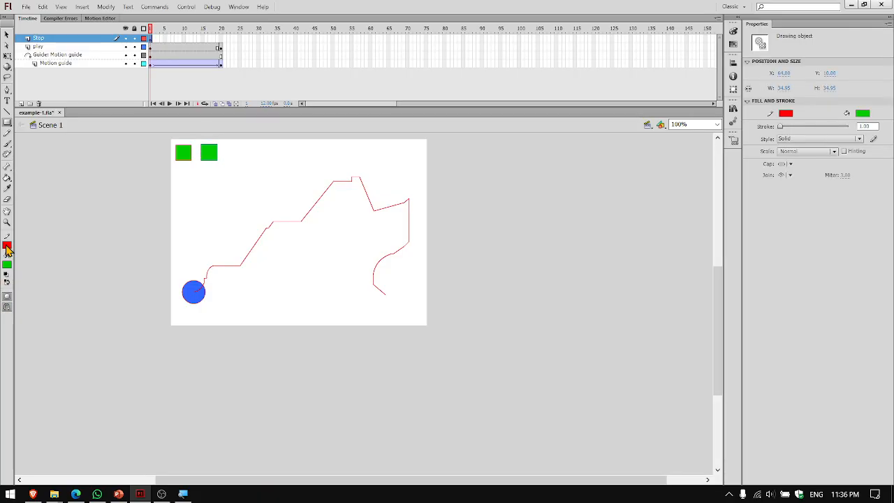
{"action": "left_click", "coordinate": [8, 242]}
{"action": "left_click", "coordinate": [14, 236]}
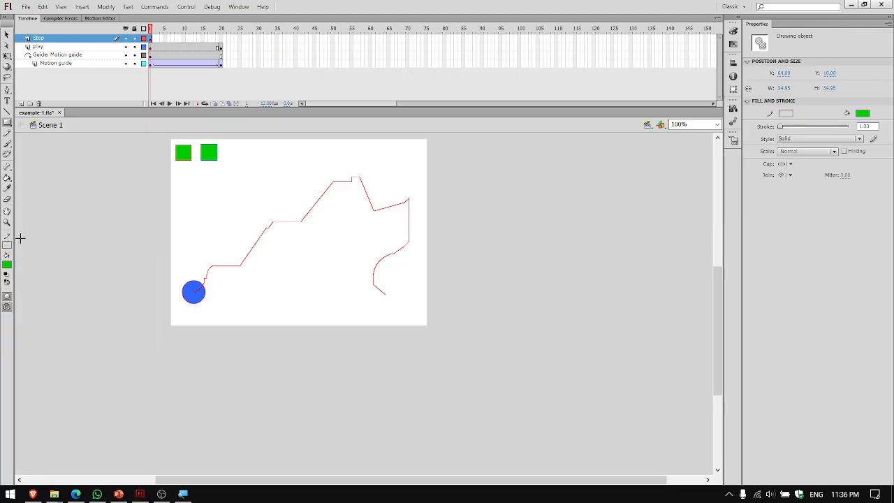
{"action": "left_click", "coordinate": [9, 265]}
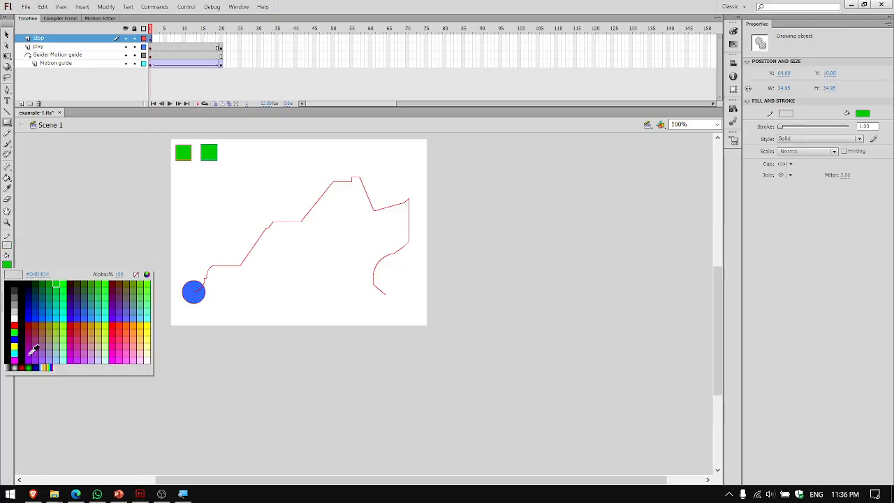
{"action": "left_click", "coordinate": [14, 326]}
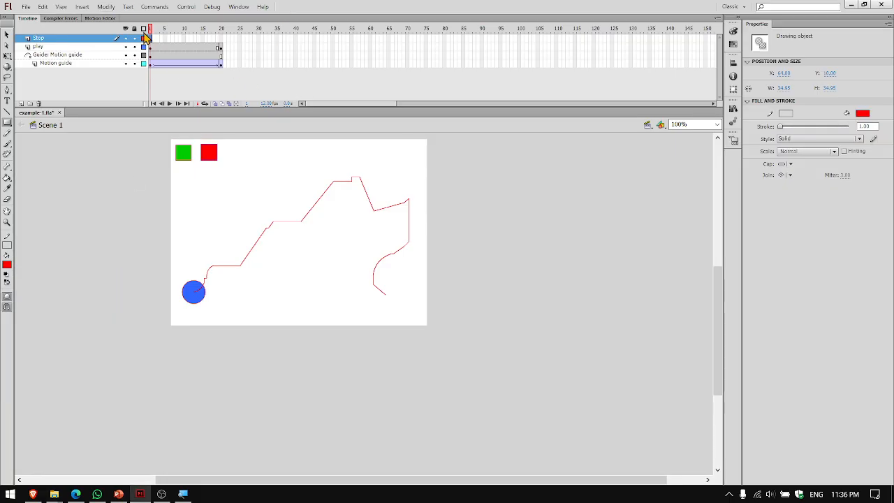
Convert the red square on the Stop layer into a symbol of type Button.
{"action": "right_click", "coordinate": [208, 155]}
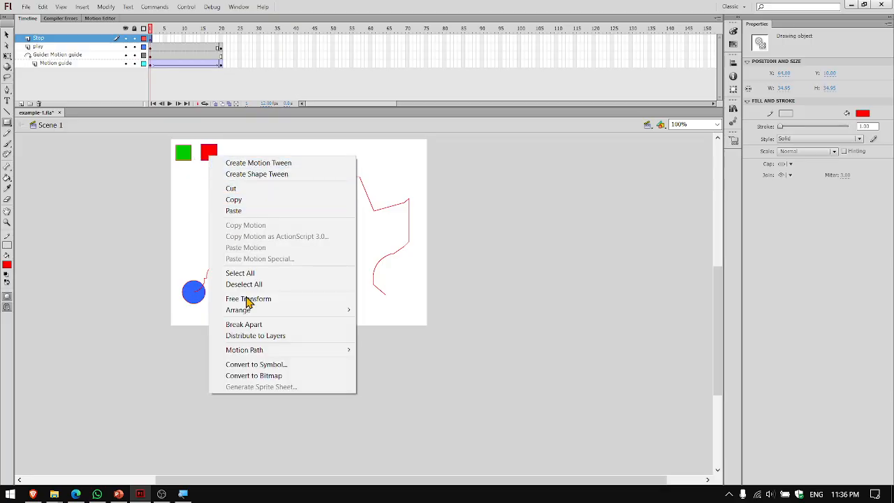
{"action": "left_click", "coordinate": [260, 365]}
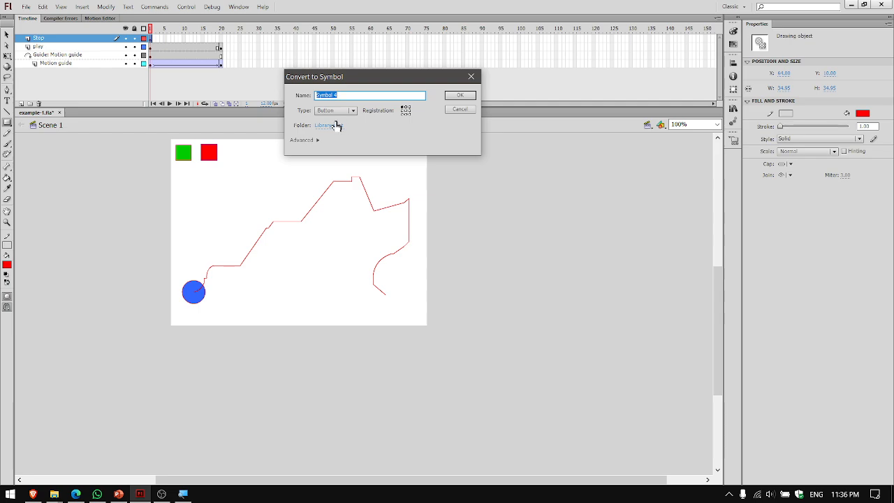
{"action": "left_click", "coordinate": [454, 99]}
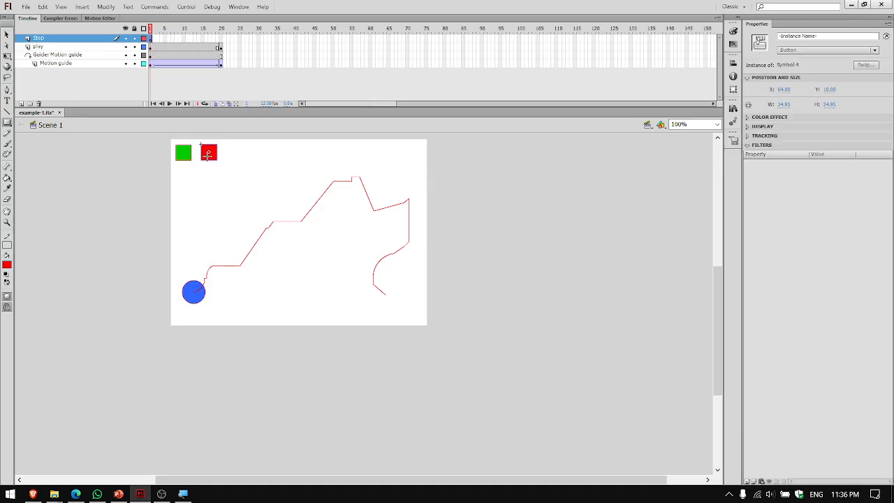
Attach the script on(release){stop();} to the red button, save the file and check the script's syntax.
{"action": "right_click", "coordinate": [207, 154]}
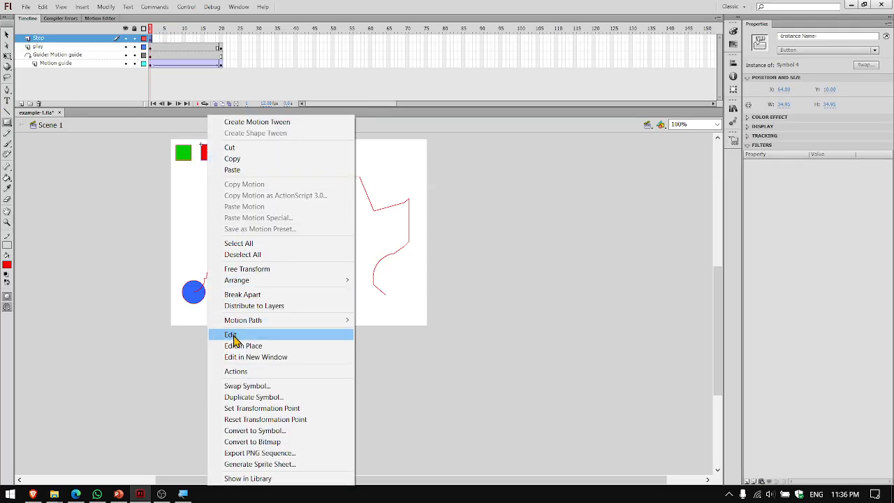
{"action": "left_click", "coordinate": [243, 371]}
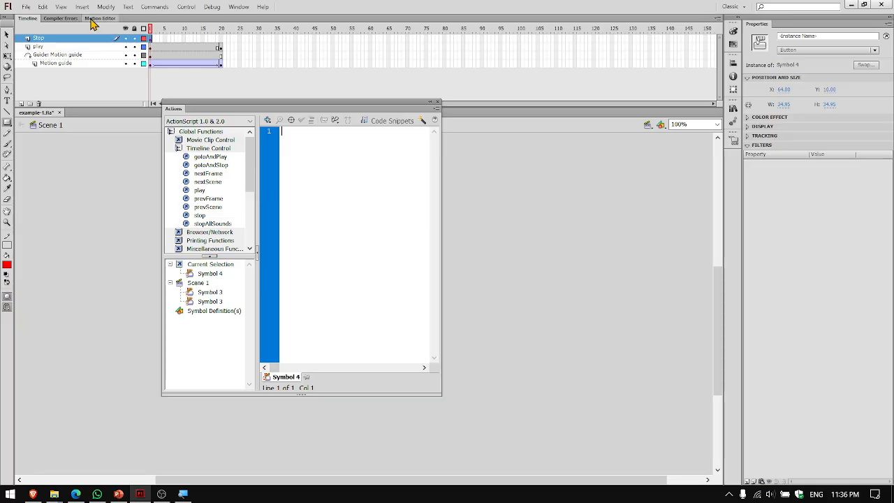
{"action": "type", "text": "o"}
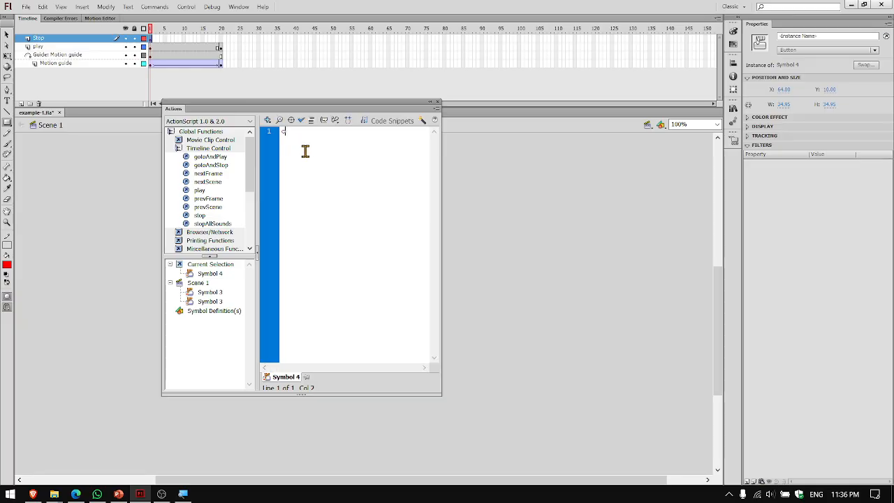
{"action": "type", "text": "n(release){"}
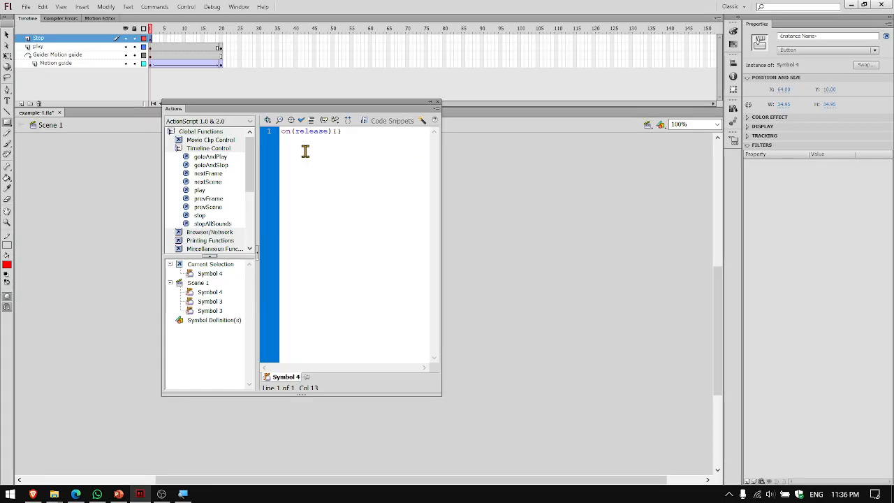
{"action": "type", "text": "stop("}
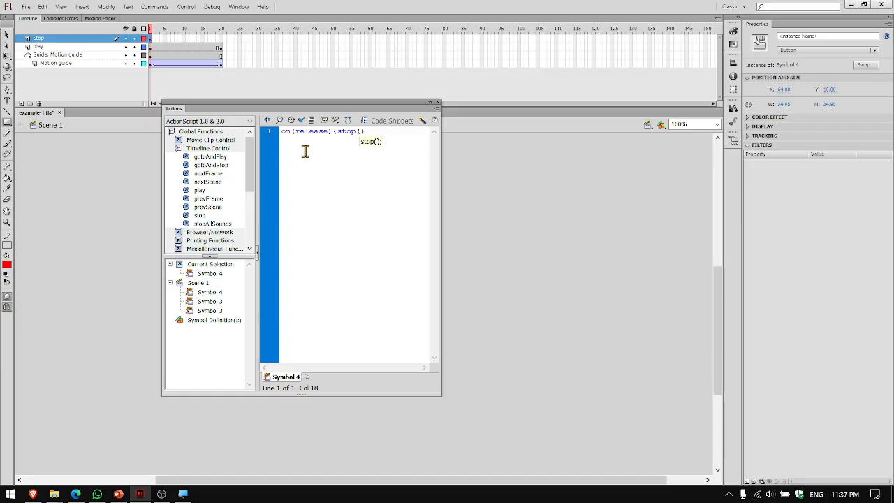
{"action": "type", "text": ")"}
{"action": "key", "text": "ctrl+s"}
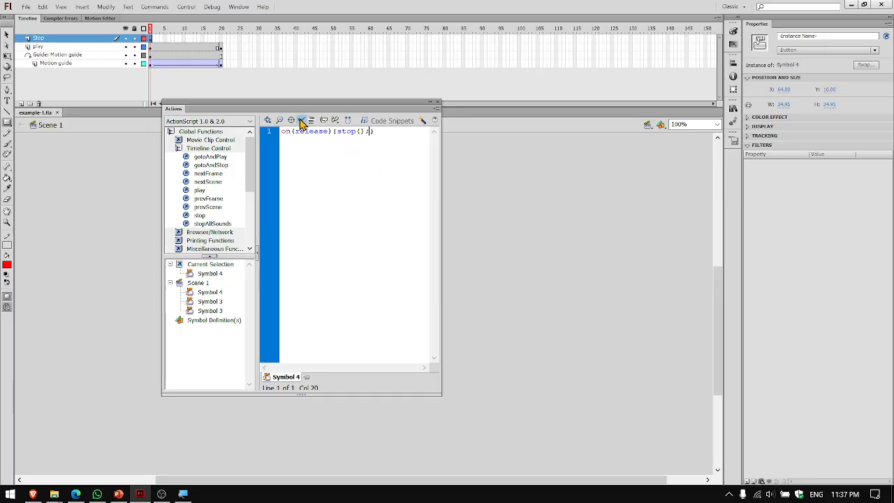
{"action": "left_click", "coordinate": [301, 121]}
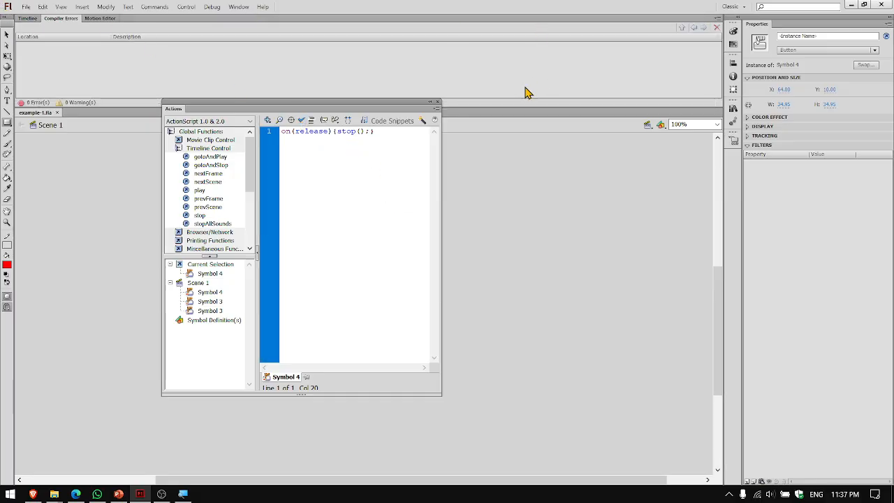
{"action": "left_click", "coordinate": [438, 103]}
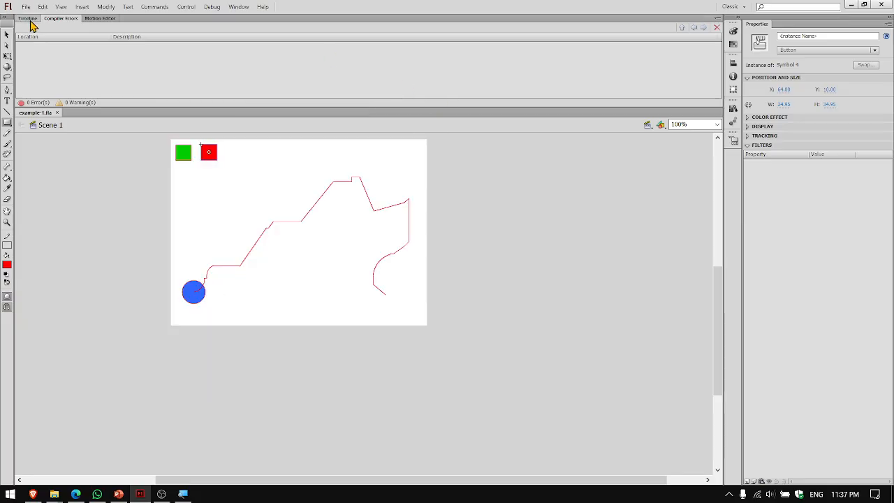
Return to the timeline and insert a keyframe at frame 20 of the Stop layer.
{"action": "left_click", "coordinate": [28, 18]}
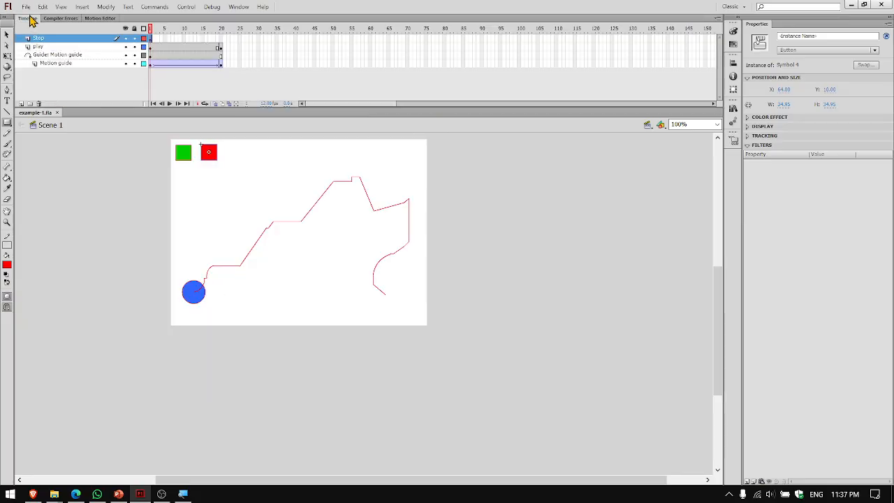
{"action": "left_click", "coordinate": [220, 44]}
{"action": "right_click", "coordinate": [221, 38]}
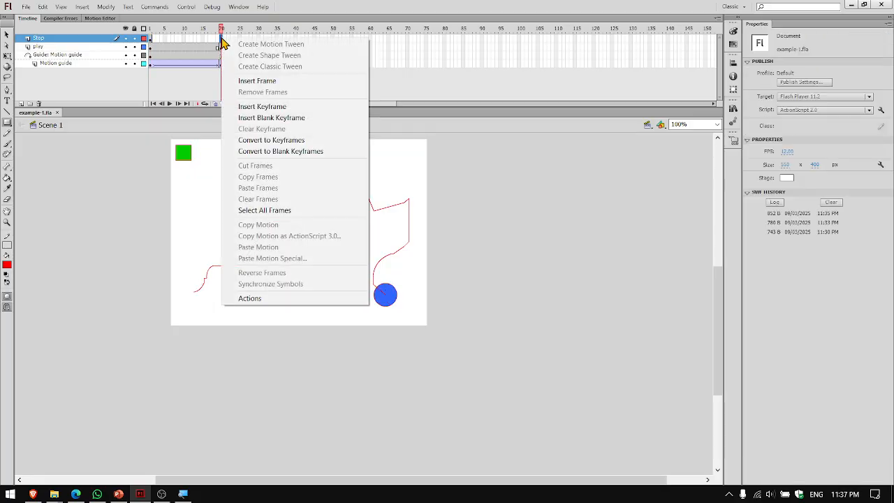
{"action": "left_click", "coordinate": [257, 107]}
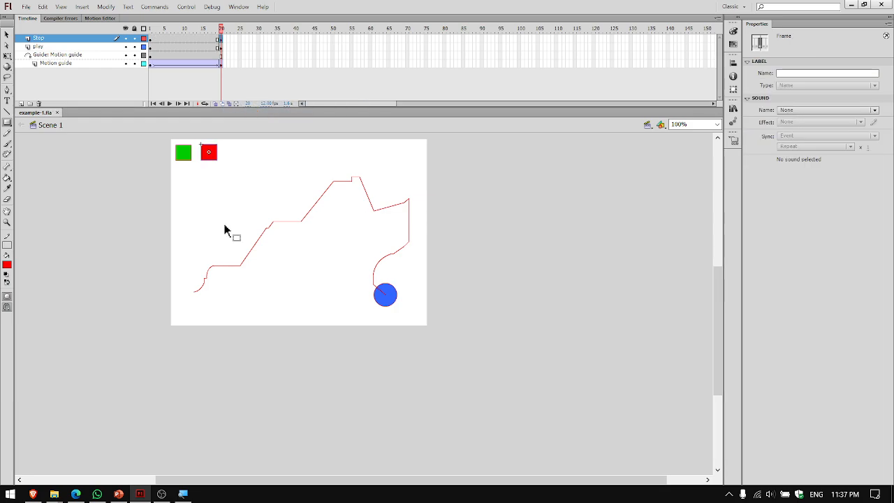
Test the movie, trying the red stop button and green play button during the animation, and close the preview.
{"action": "key", "text": "ctrl+Return"}
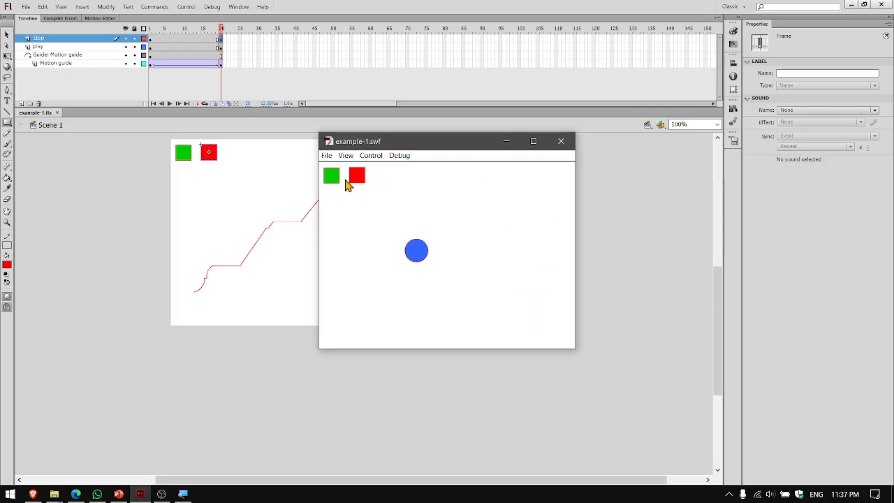
{"action": "left_click", "coordinate": [357, 186]}
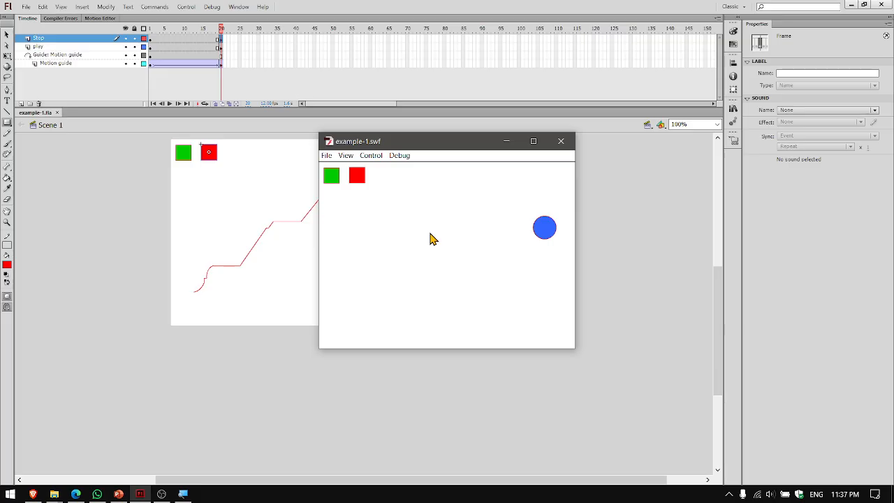
{"action": "left_click", "coordinate": [331, 179]}
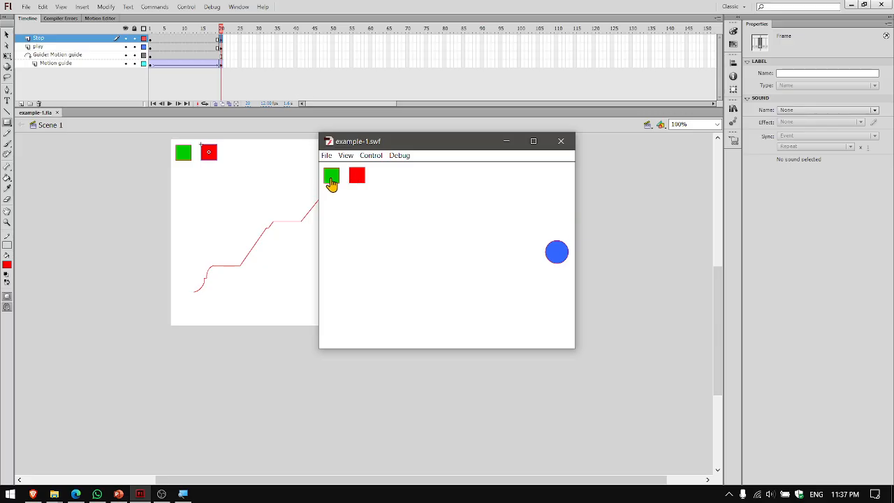
{"action": "left_click", "coordinate": [331, 180]}
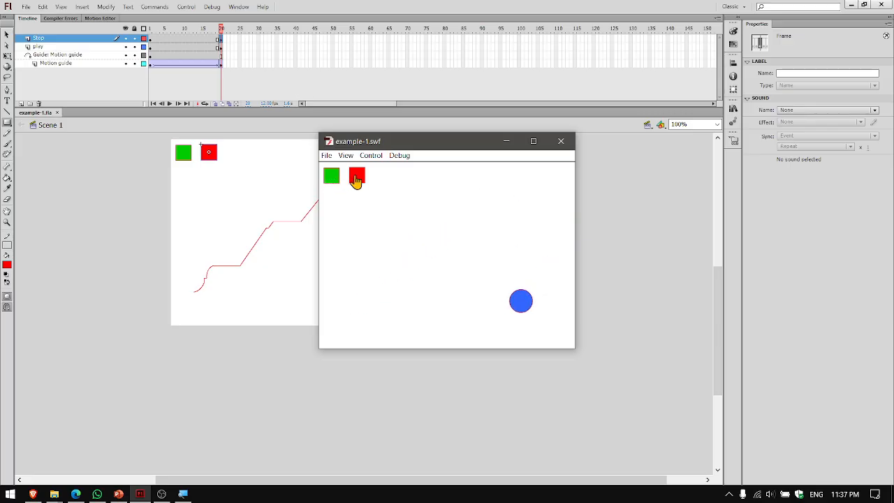
{"action": "left_click", "coordinate": [355, 180]}
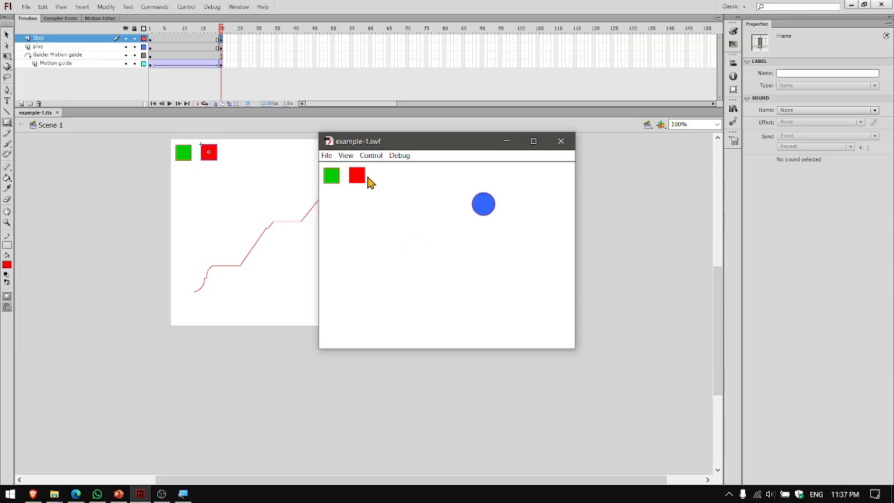
{"action": "left_click", "coordinate": [359, 179]}
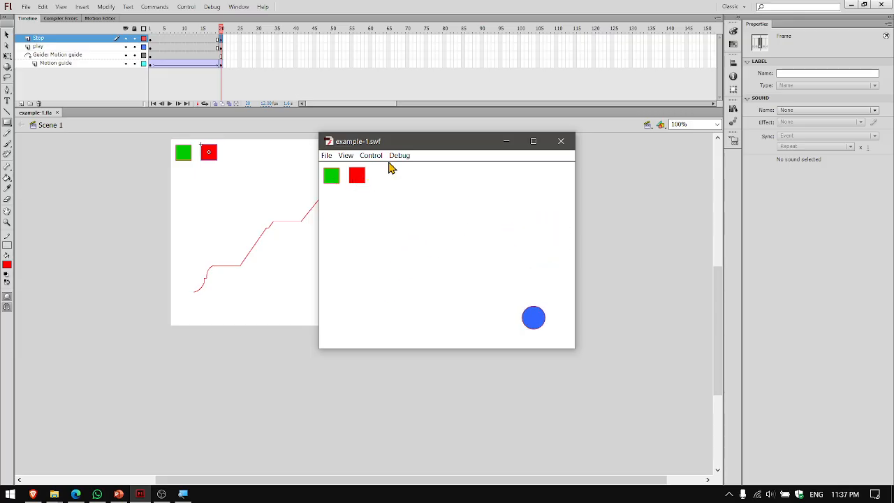
{"action": "left_click", "coordinate": [561, 141]}
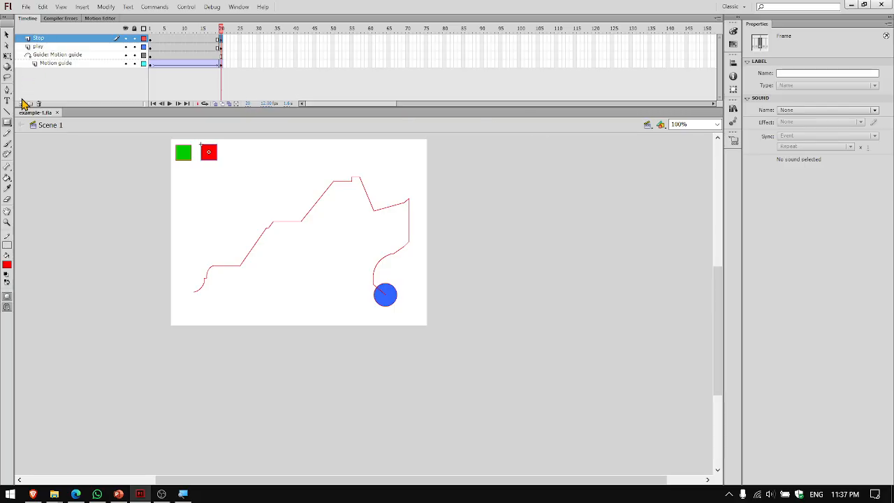
Add a new layer above the Stop layer and name it Reset.
{"action": "left_click", "coordinate": [21, 104]}
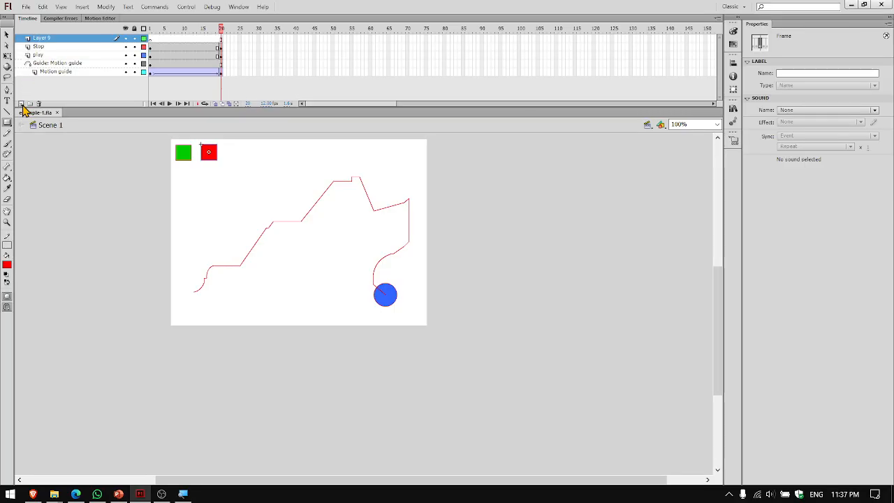
{"action": "double_click", "coordinate": [51, 38]}
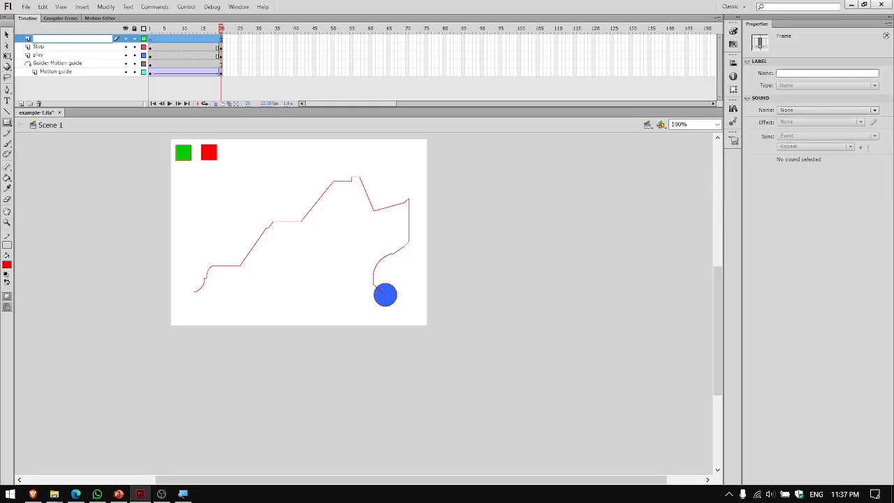
{"action": "type", "text": "Reset"}
{"action": "key", "text": "Return"}
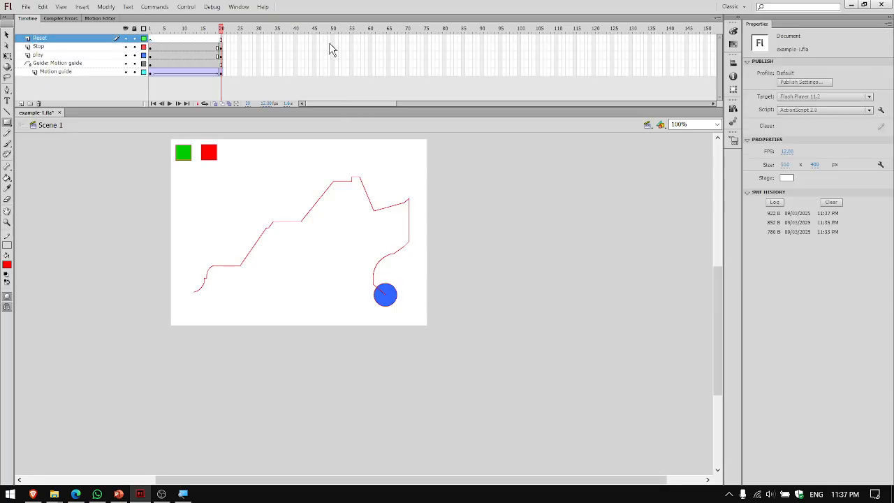
Remove the existing frames from the Reset layer and insert a keyframe at frame 1.
{"action": "left_click_drag", "start_coordinate": [237, 39], "coordinate": [150, 40]}
{"action": "right_click", "coordinate": [149, 41]}
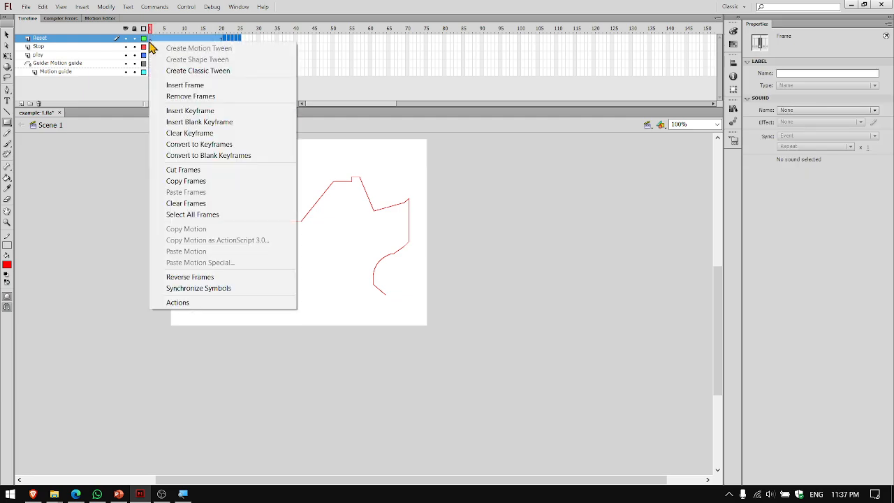
{"action": "left_click", "coordinate": [171, 96]}
{"action": "left_click", "coordinate": [150, 40]}
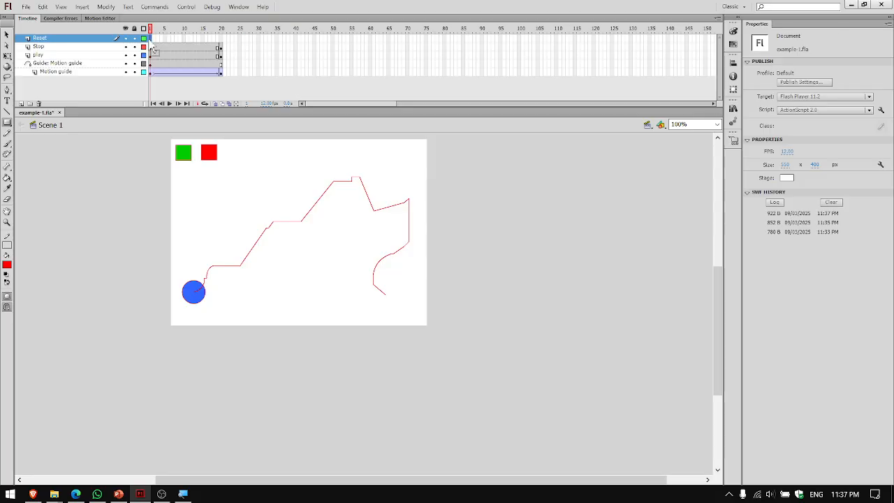
{"action": "right_click", "coordinate": [149, 41]}
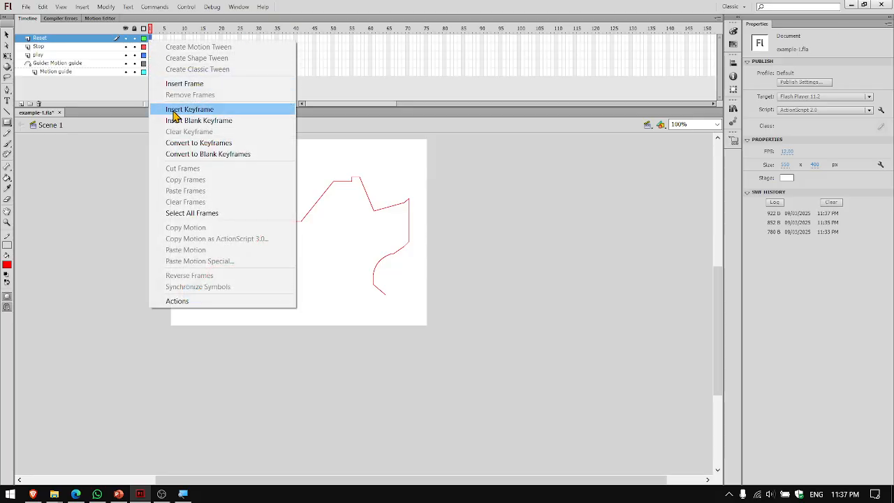
{"action": "left_click", "coordinate": [174, 112]}
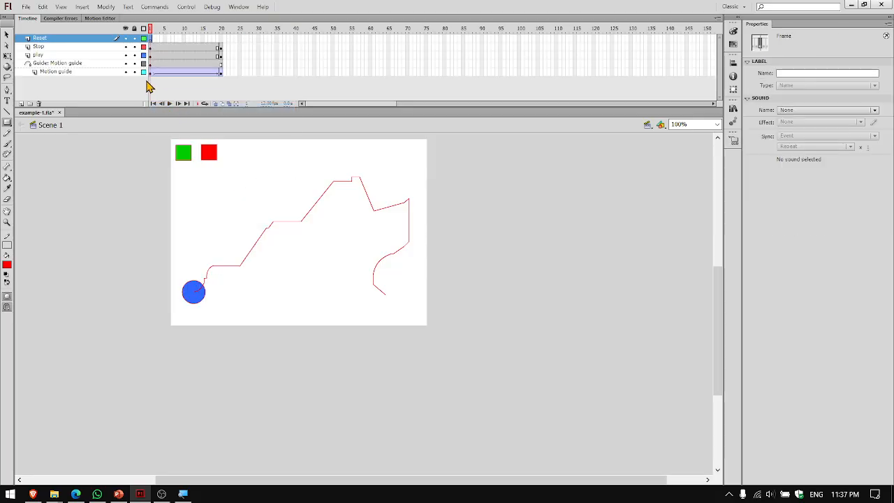
Add the red static text RESET beside the red button and position it at about X 118, Y 18.
{"action": "left_click", "coordinate": [8, 102]}
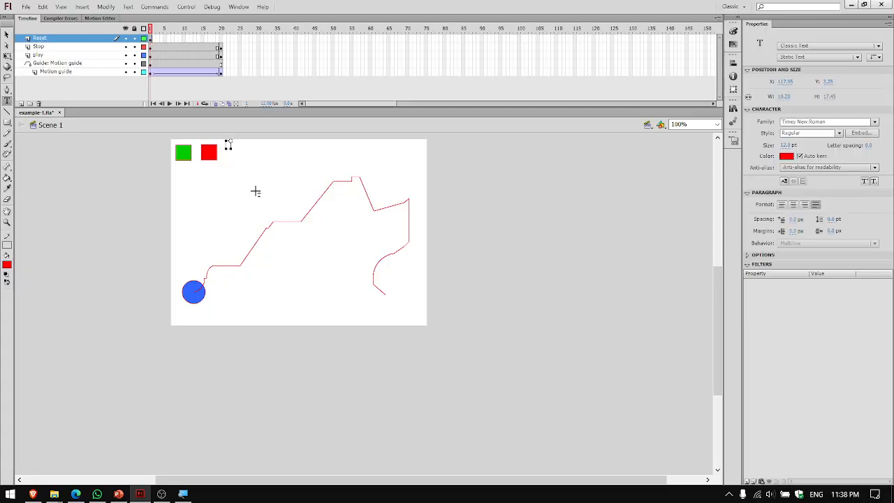
{"action": "type", "text": "RESET"}
{"action": "left_click", "coordinate": [7, 34]}
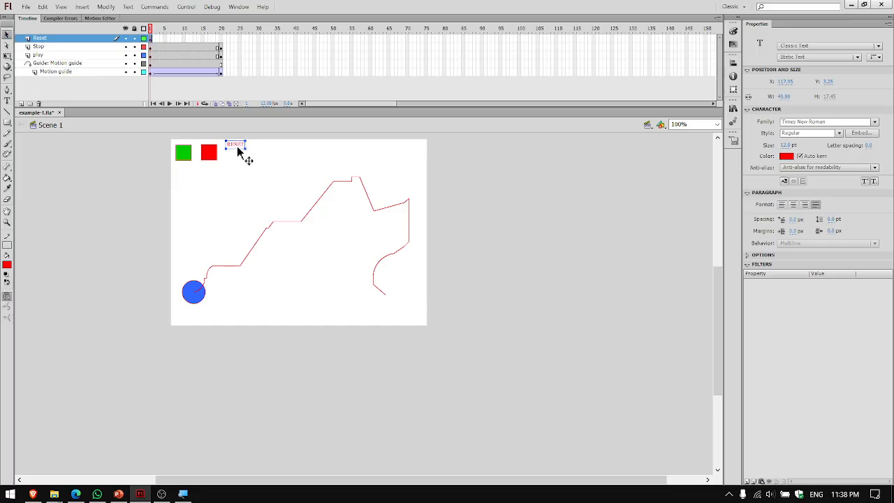
{"action": "left_click_drag", "start_coordinate": [240, 155], "coordinate": [245, 163]}
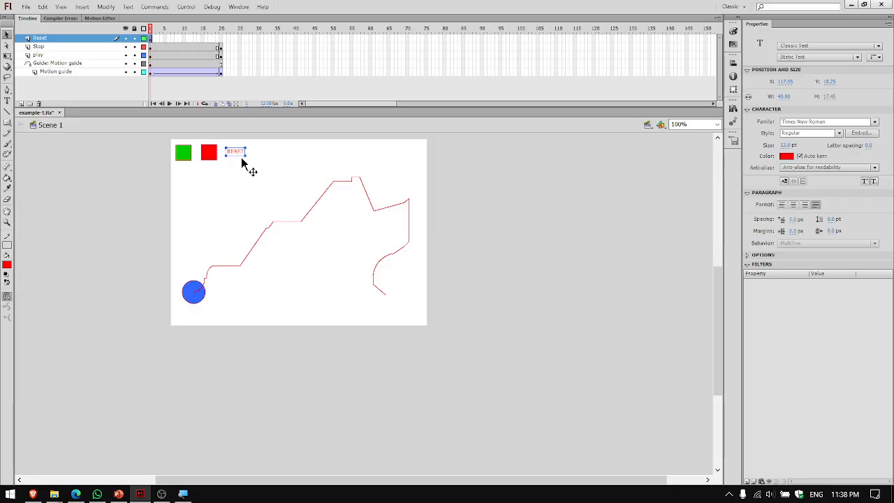
Enlarge the RESET text with Free Transform to about 89 by 54 px, at about X 112, Y 0.
{"action": "left_click", "coordinate": [8, 45]}
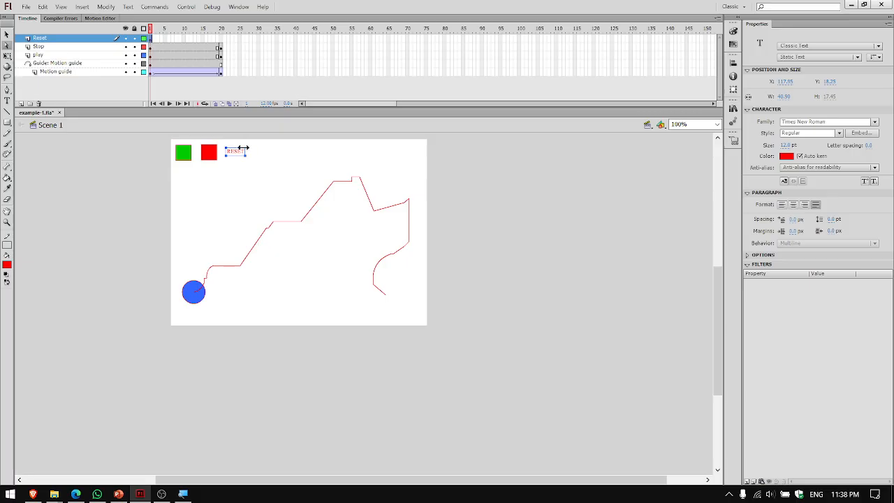
{"action": "left_click", "coordinate": [7, 57]}
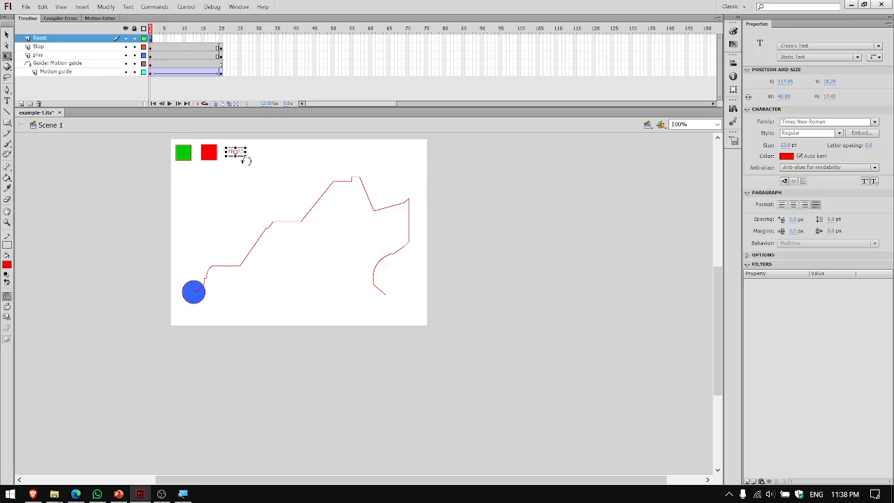
{"action": "mouse_move", "coordinate": [245, 147]}
{"action": "left_mouse_down"}
{"action": "mouse_move", "coordinate": [255, 139]}
{"action": "mouse_move", "coordinate": [254, 153]}
{"action": "left_mouse_up"}
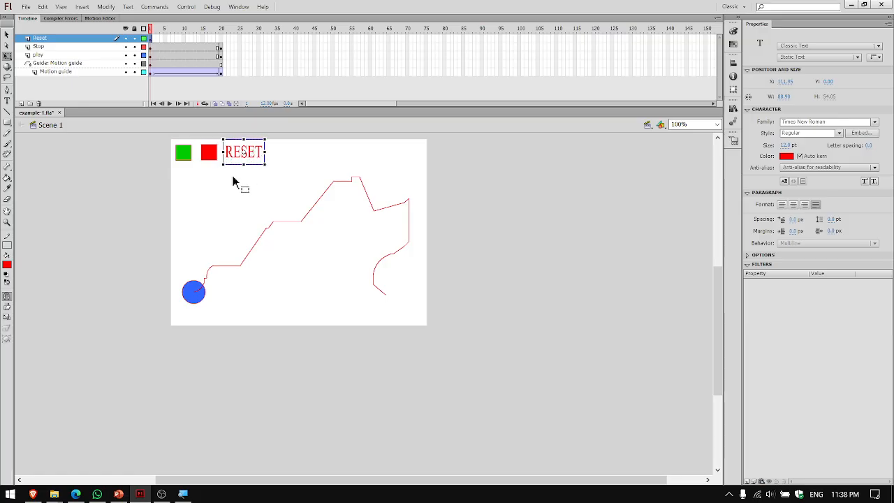
Convert the RESET text into a symbol of type Button.
{"action": "right_click", "coordinate": [239, 157]}
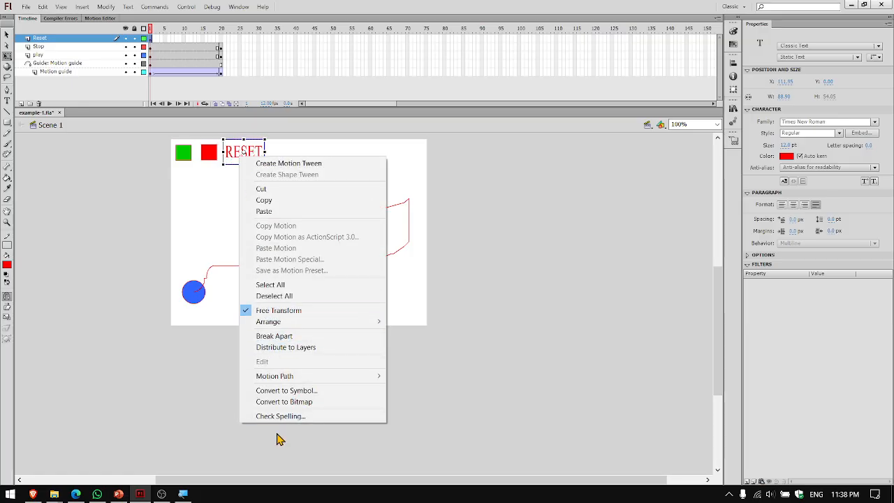
{"action": "left_click", "coordinate": [293, 392]}
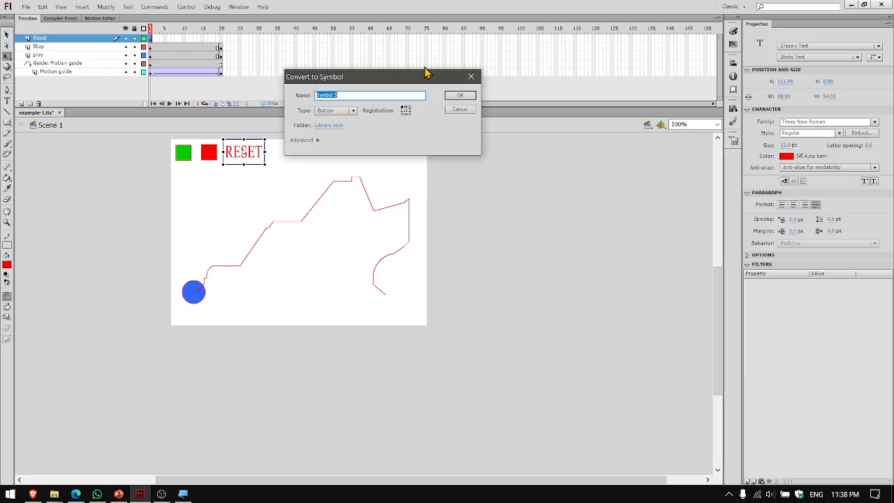
{"action": "left_click", "coordinate": [450, 95]}
Attach the script on(release){goToAndStop(0);} to the RESET button, check its syntax and close the script editor.
{"action": "right_click", "coordinate": [249, 165]}
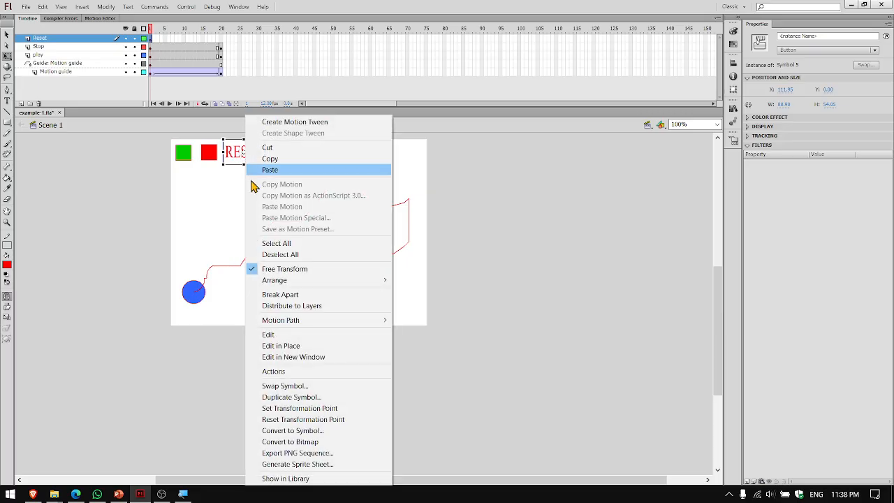
{"action": "left_click", "coordinate": [263, 372]}
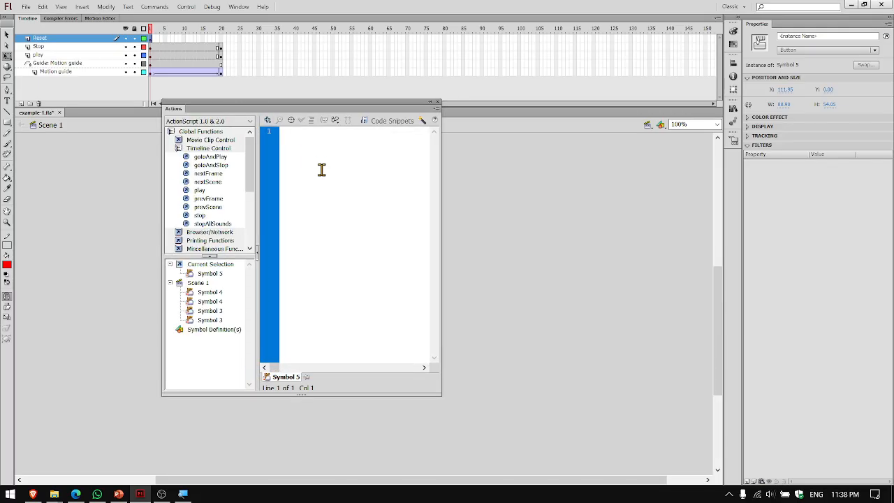
{"action": "type", "text": "on(release"}
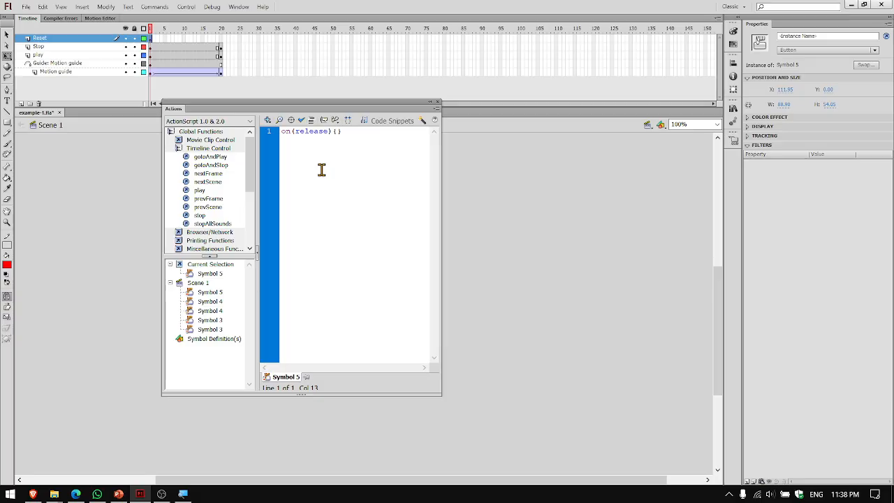
{"action": "type", "text": "){gotoA"}
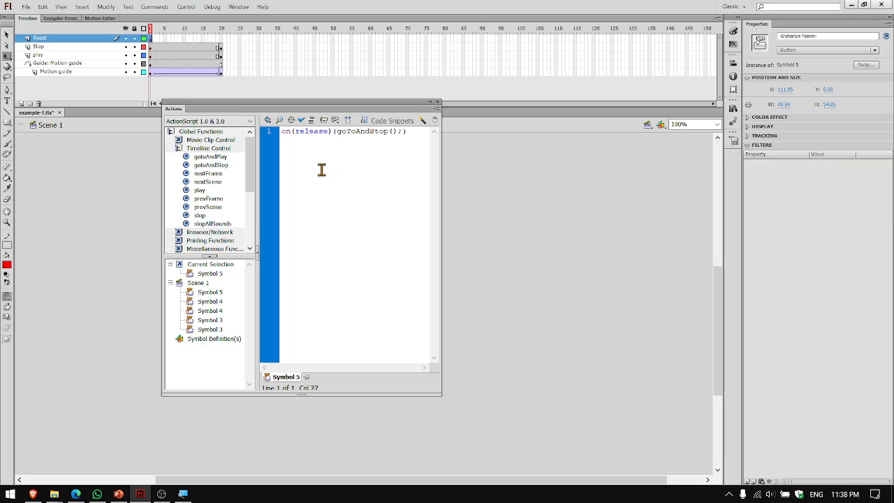
{"action": "key", "text": "Left"}
{"action": "key", "text": "Left"}
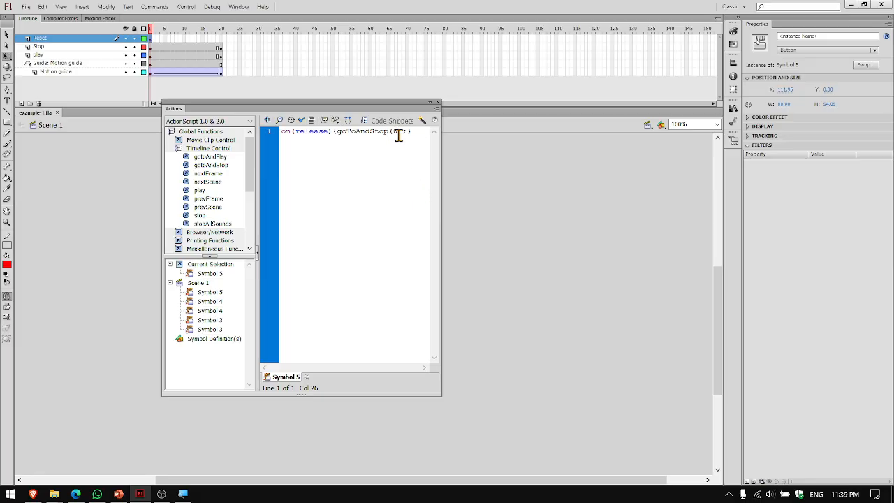
{"action": "left_click", "coordinate": [302, 121]}
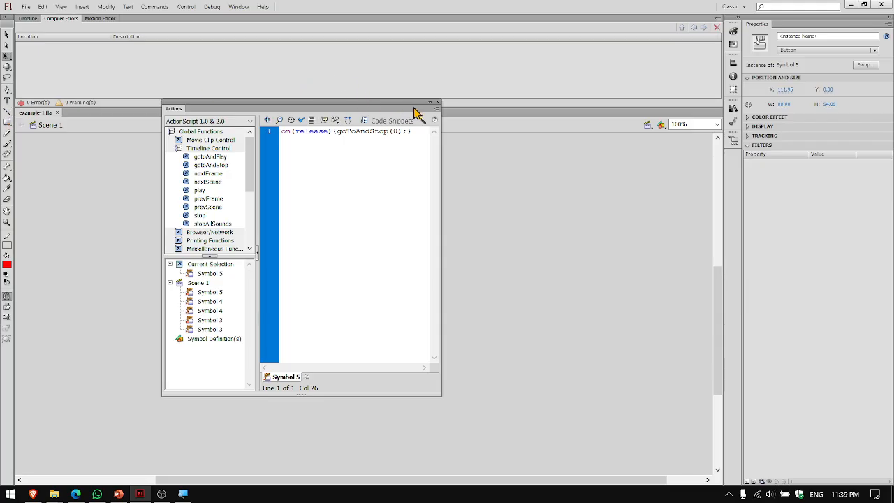
{"action": "left_click", "coordinate": [438, 103]}
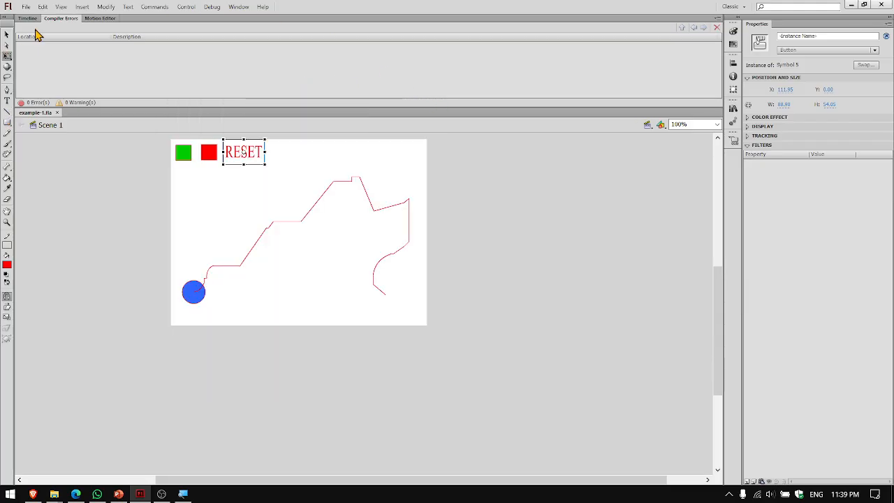
Insert a keyframe at frame 20 of the Reset layer.
{"action": "left_click", "coordinate": [27, 18]}
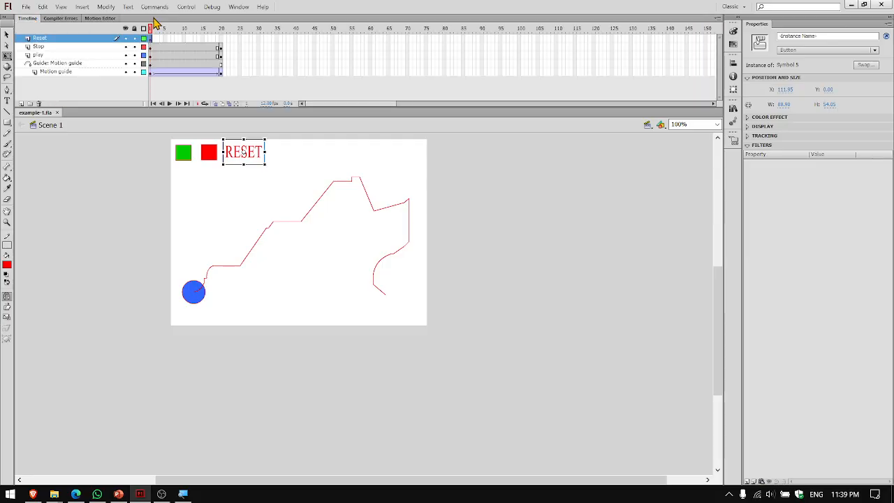
{"action": "left_click", "coordinate": [222, 38]}
{"action": "right_click", "coordinate": [222, 39]}
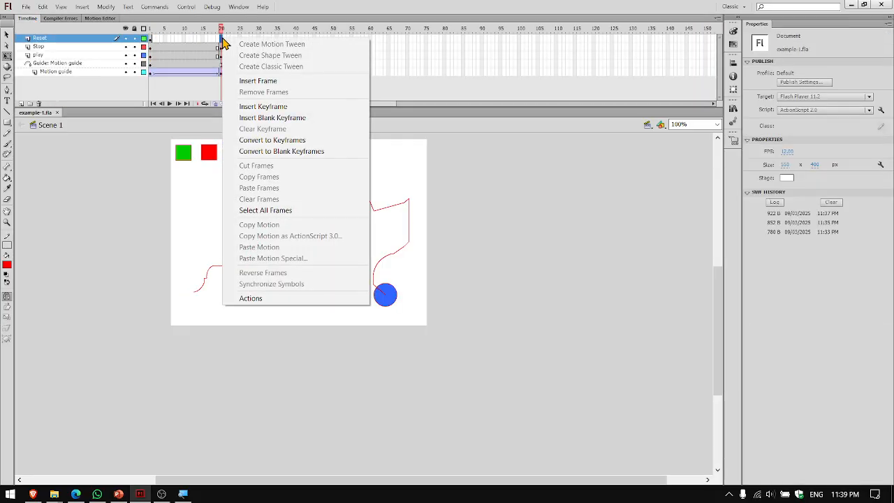
{"action": "left_click", "coordinate": [253, 108]}
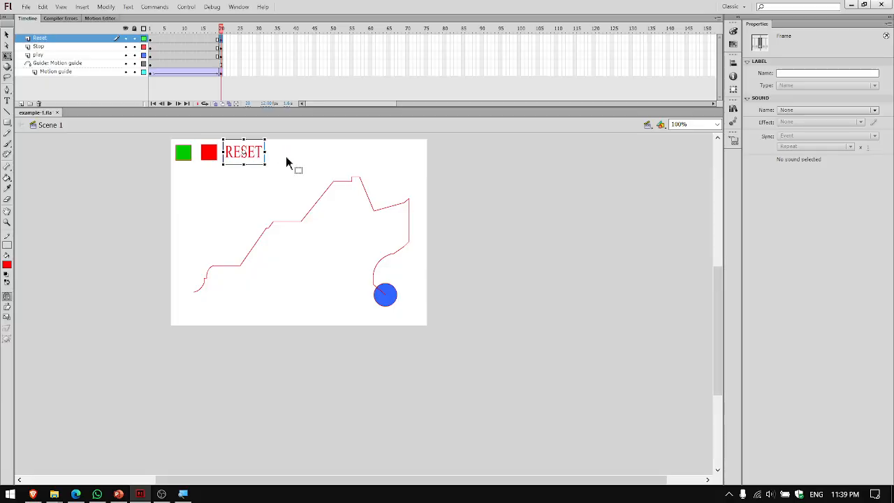
Test the movie by repeatedly using the green play, red stop and RESET buttons, and close the preview.
{"action": "key", "text": "ctrl+Return"}
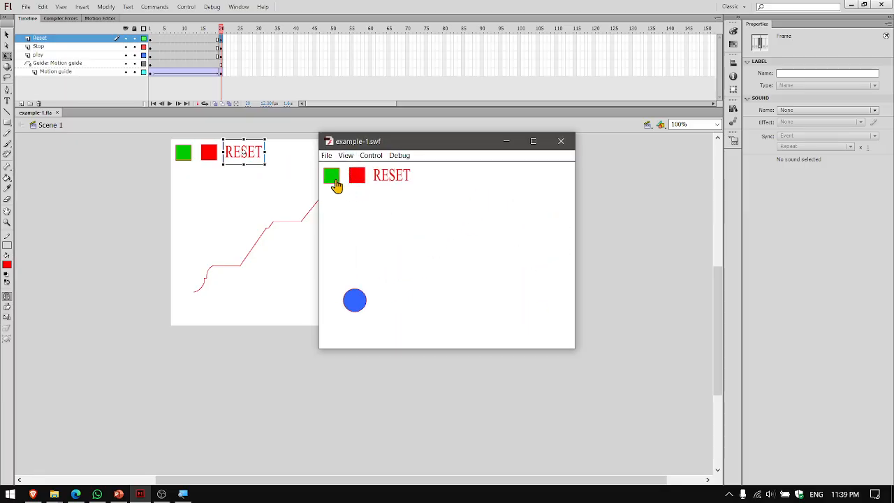
{"action": "left_click", "coordinate": [356, 180]}
{"action": "left_click", "coordinate": [392, 180]}
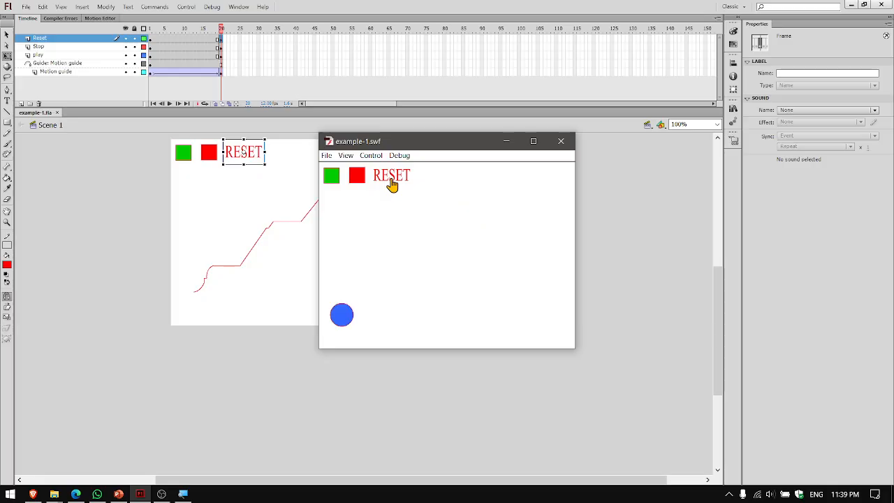
{"action": "left_click", "coordinate": [331, 180]}
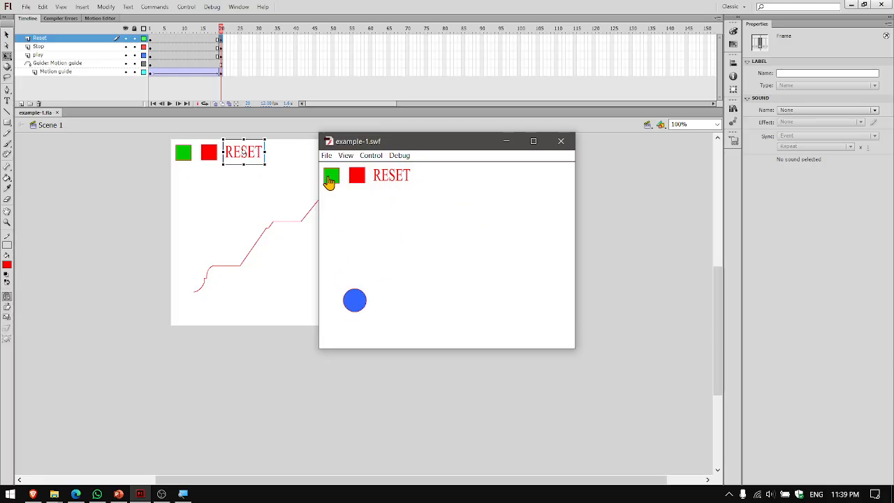
{"action": "left_click", "coordinate": [359, 182]}
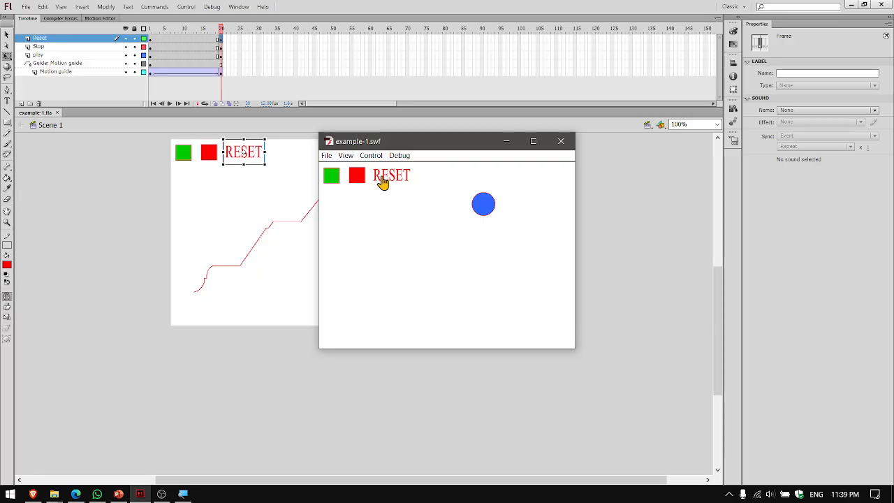
{"action": "left_click", "coordinate": [332, 180]}
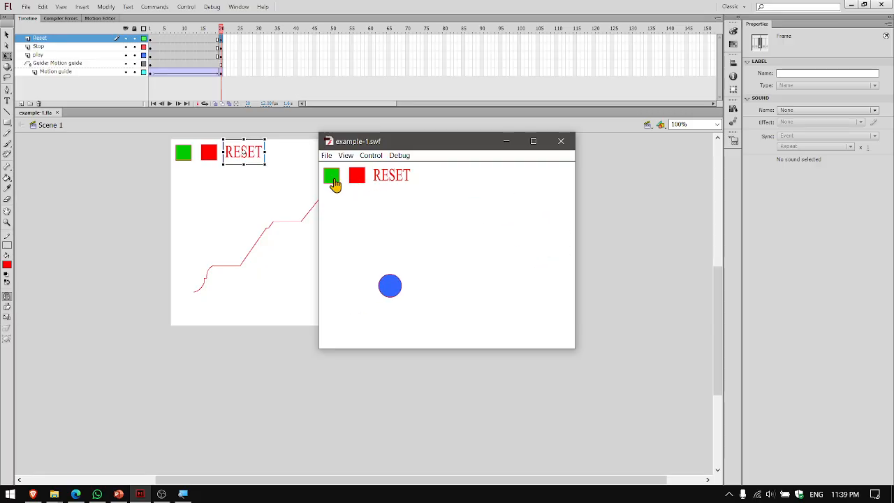
{"action": "left_click", "coordinate": [331, 180]}
{"action": "left_click", "coordinate": [352, 183]}
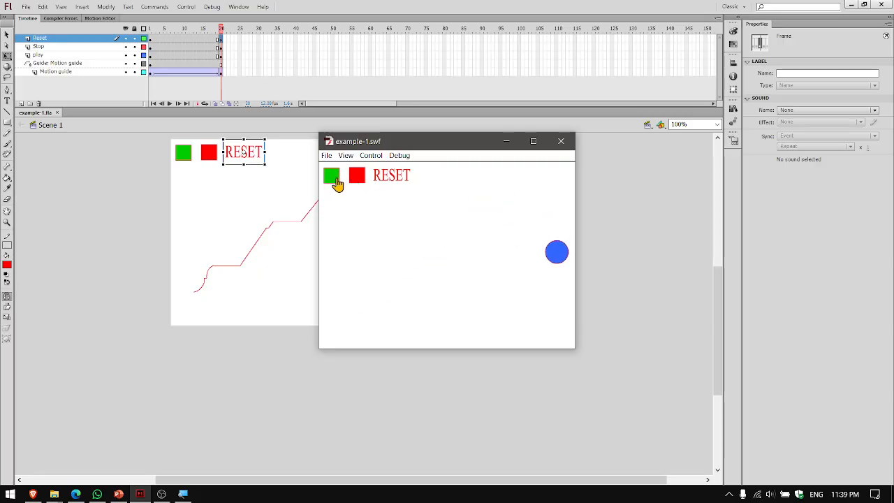
{"action": "left_click", "coordinate": [332, 181]}
{"action": "left_click", "coordinate": [356, 177]}
{"action": "left_click", "coordinate": [333, 181]}
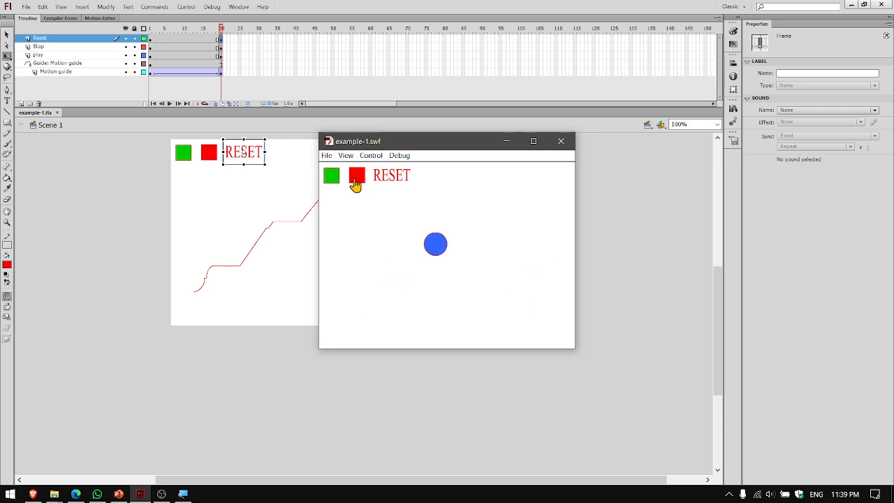
{"action": "left_click", "coordinate": [391, 177]}
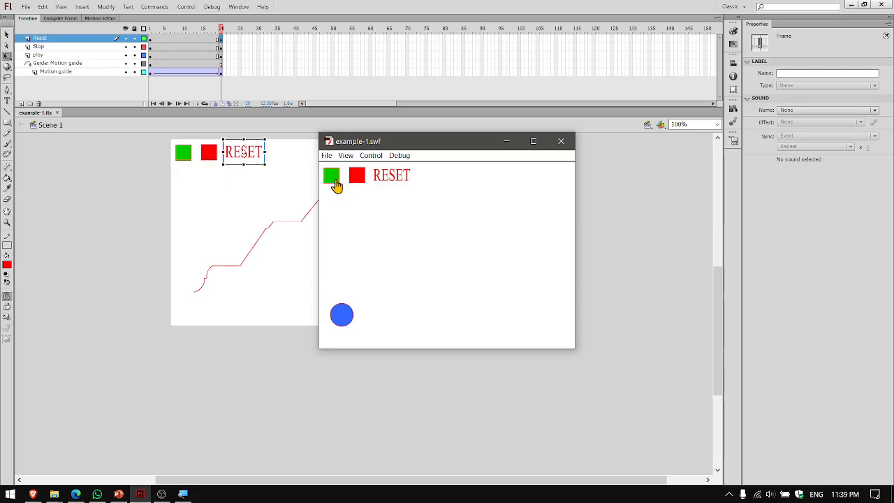
{"action": "left_click", "coordinate": [336, 183]}
{"action": "left_click", "coordinate": [381, 181]}
{"action": "left_click", "coordinate": [342, 176]}
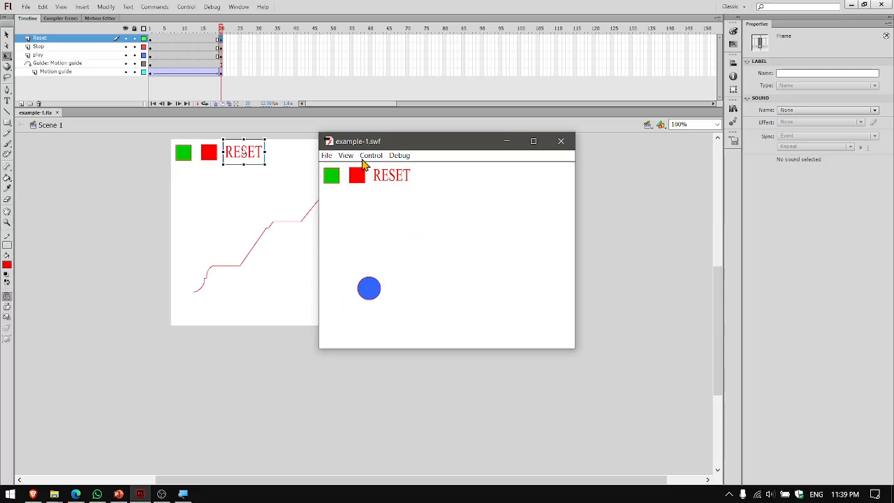
{"action": "left_click", "coordinate": [561, 141]}
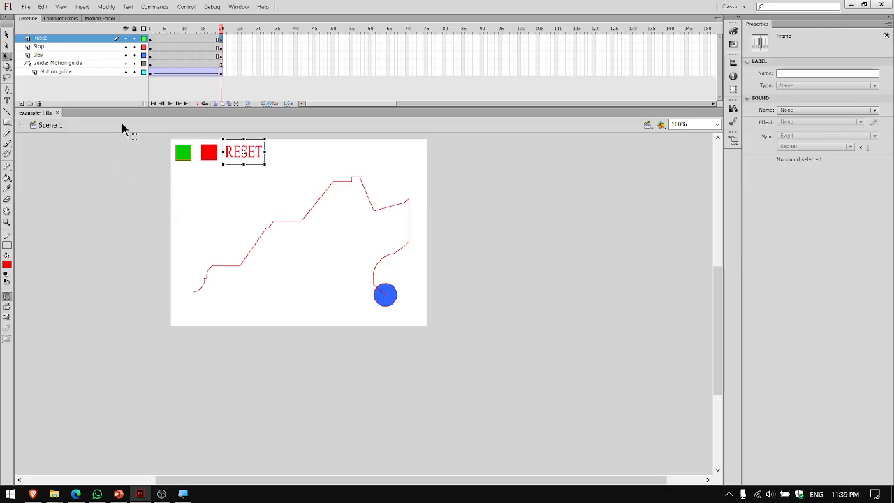
Delete the guide layer and the Motion guide layer.
{"action": "left_click", "coordinate": [76, 64]}
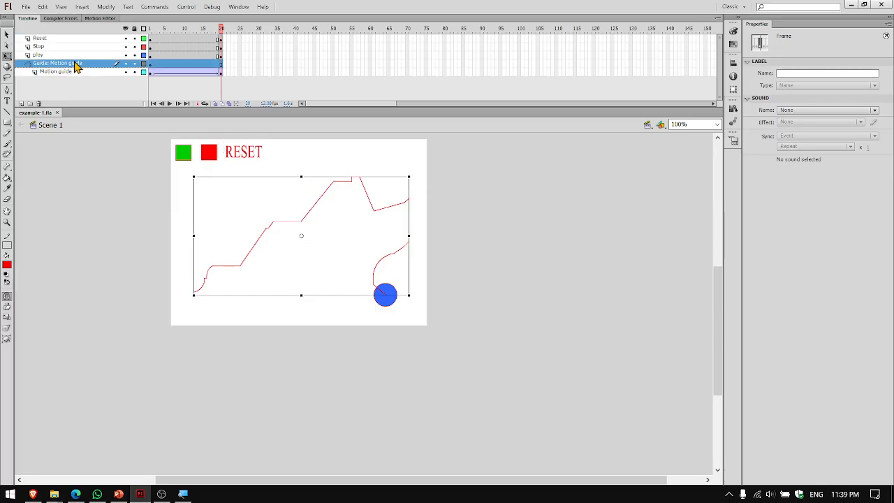
{"action": "left_click", "coordinate": [39, 104]}
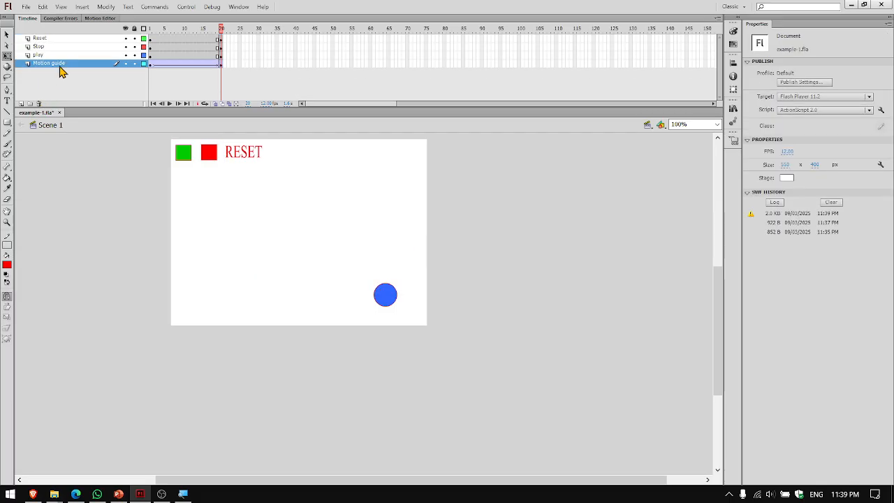
{"action": "left_click", "coordinate": [40, 103]}
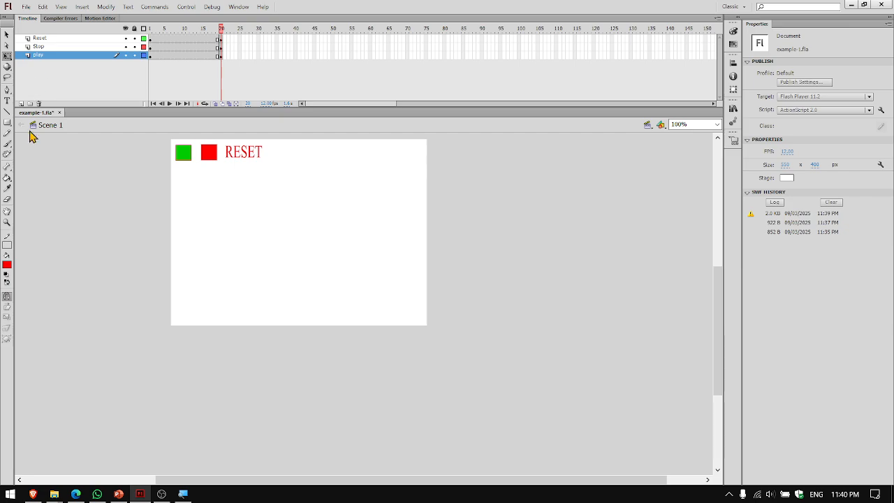
Add a new layer beneath the play layer and name it Motion Tween.
{"action": "left_click", "coordinate": [21, 104]}
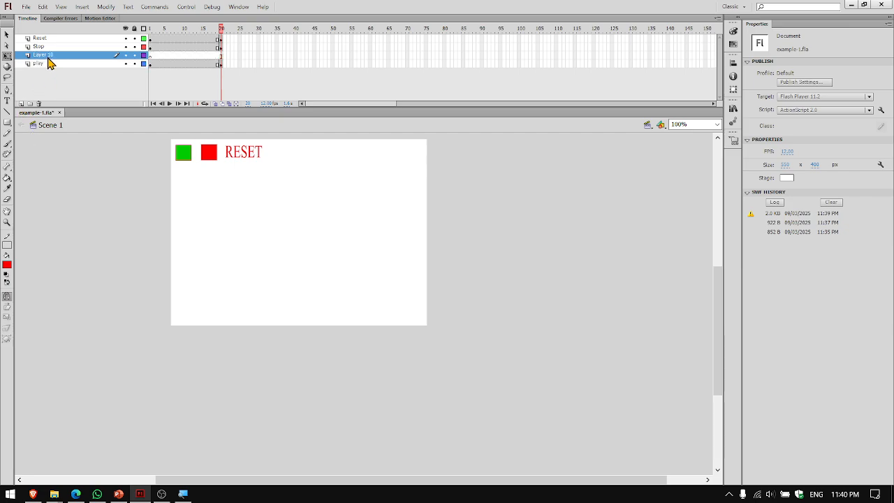
{"action": "double_click", "coordinate": [70, 65]}
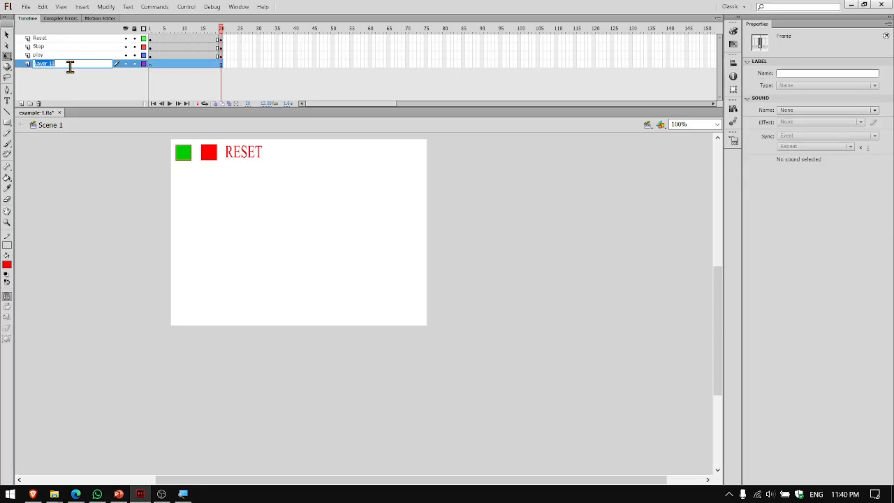
{"action": "key", "text": "BackSpace"}
{"action": "left_click", "coordinate": [74, 72]}
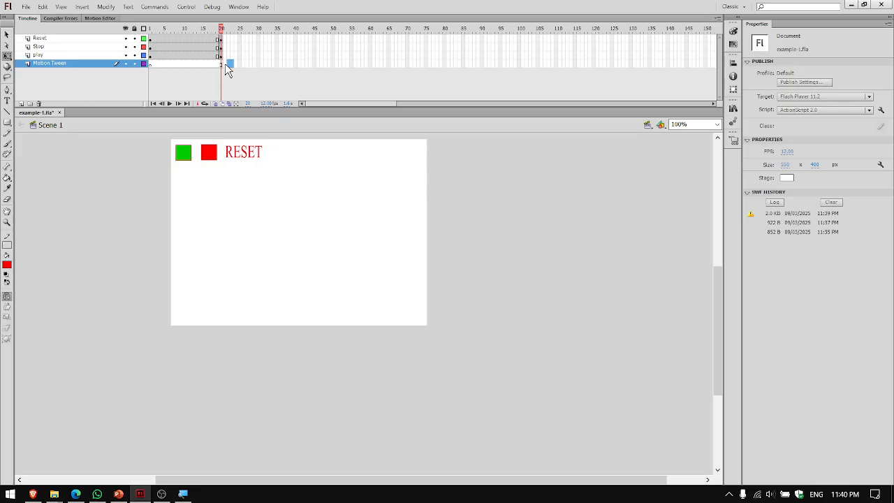
Remove the existing frames from the Motion Tween layer and insert a blank keyframe at frame 1.
{"action": "right_click", "coordinate": [152, 64]}
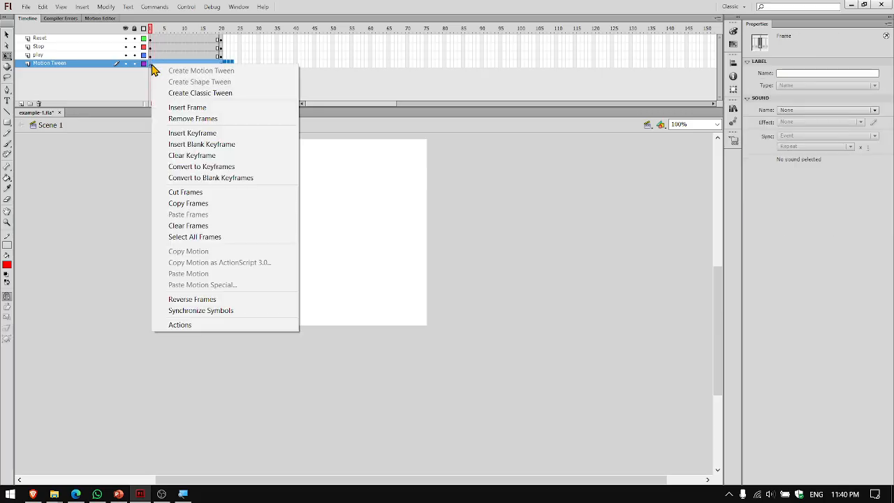
{"action": "left_click", "coordinate": [193, 118]}
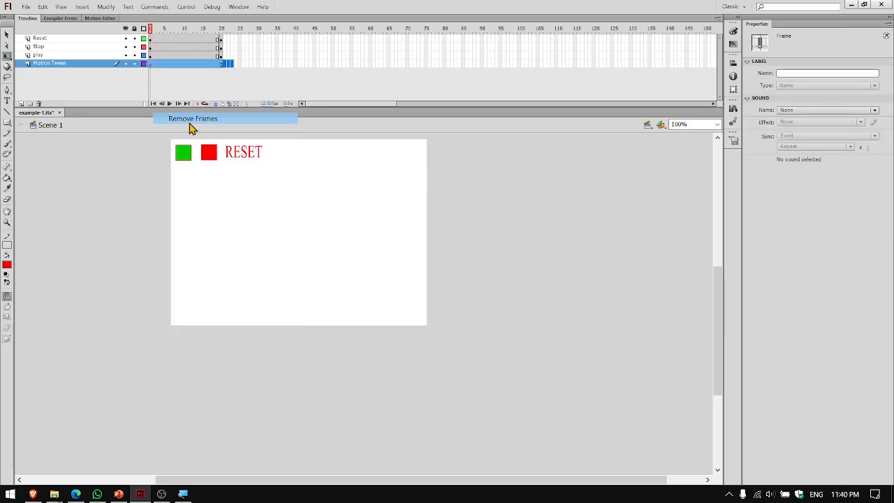
{"action": "left_click", "coordinate": [166, 66]}
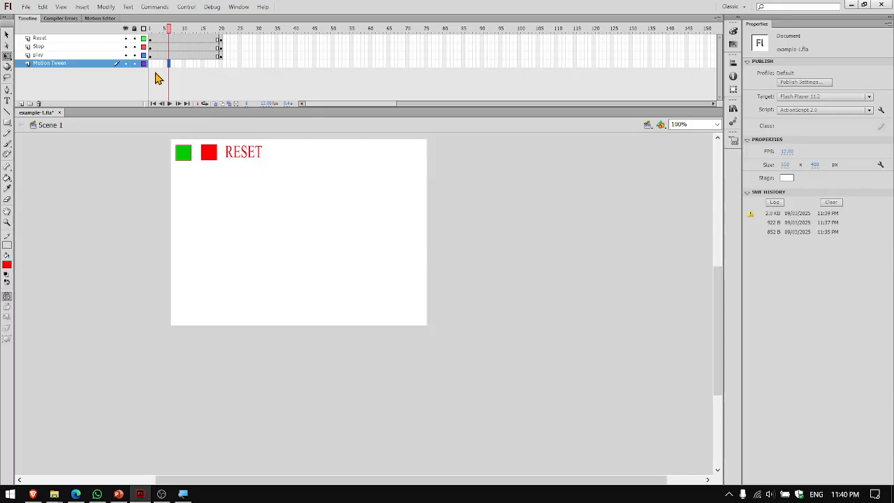
{"action": "left_click", "coordinate": [153, 64]}
{"action": "right_click", "coordinate": [152, 64]}
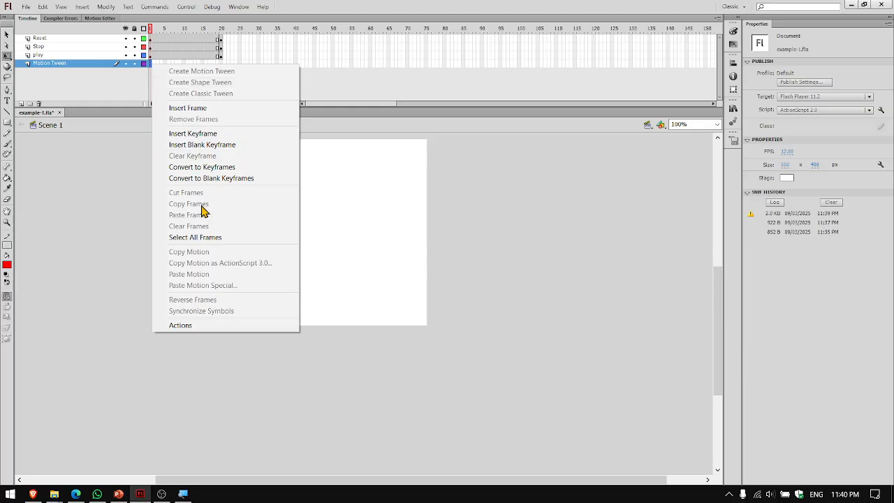
{"action": "left_click", "coordinate": [202, 146]}
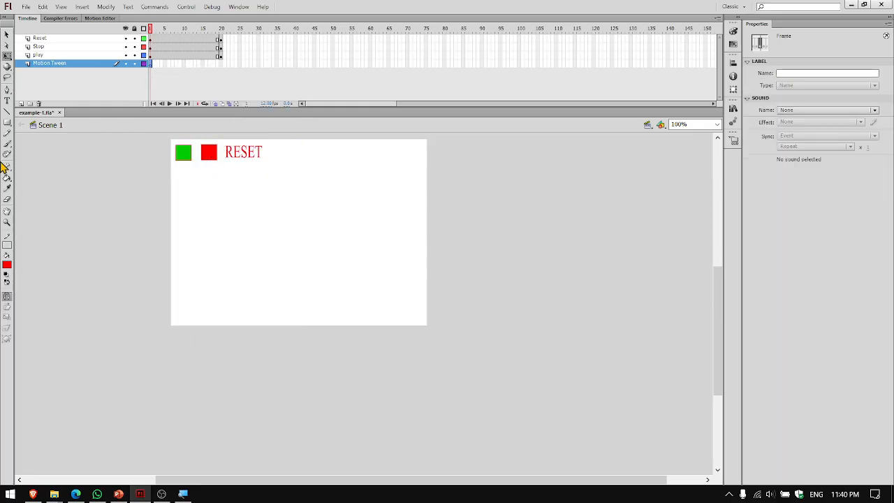
Draw a red circle with the Oval Tool, about 50.5 by 50.5 px, at about X 32, Y 223.
{"action": "left_click", "coordinate": [8, 126]}
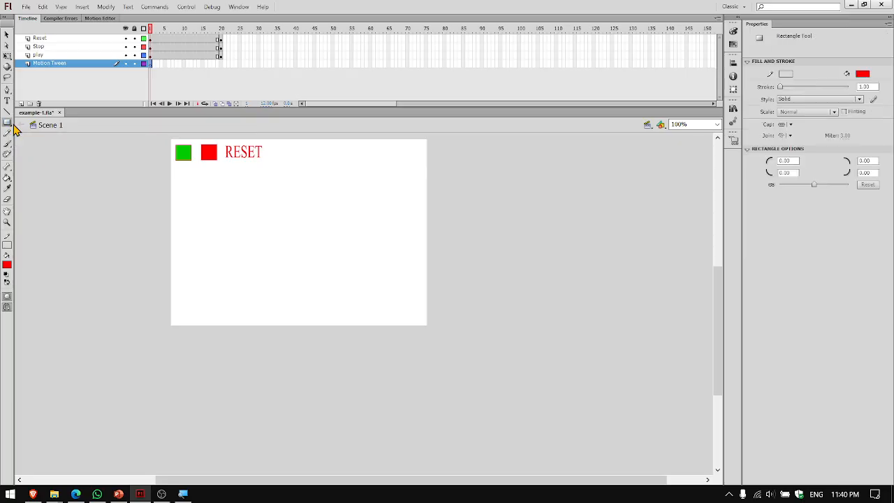
{"action": "left_click", "coordinate": [9, 123]}
{"action": "left_click", "coordinate": [32, 133]}
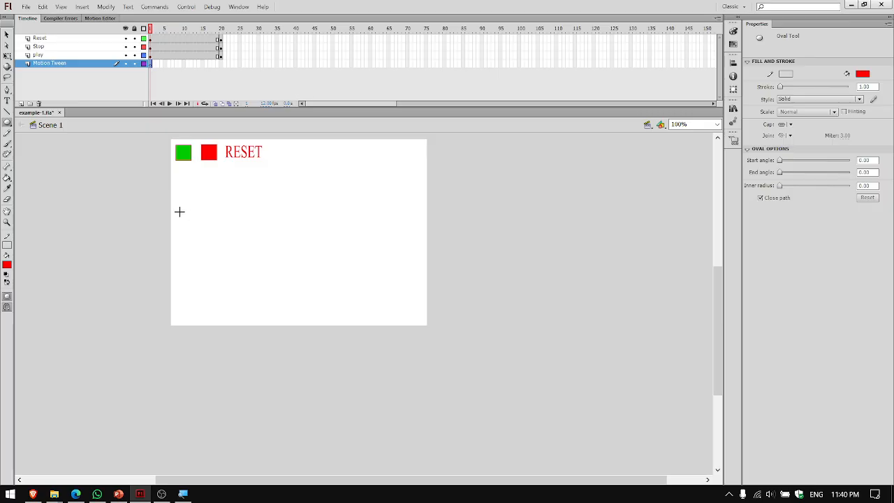
{"action": "left_click_drag", "start_coordinate": [187, 243], "coordinate": [206, 268]}
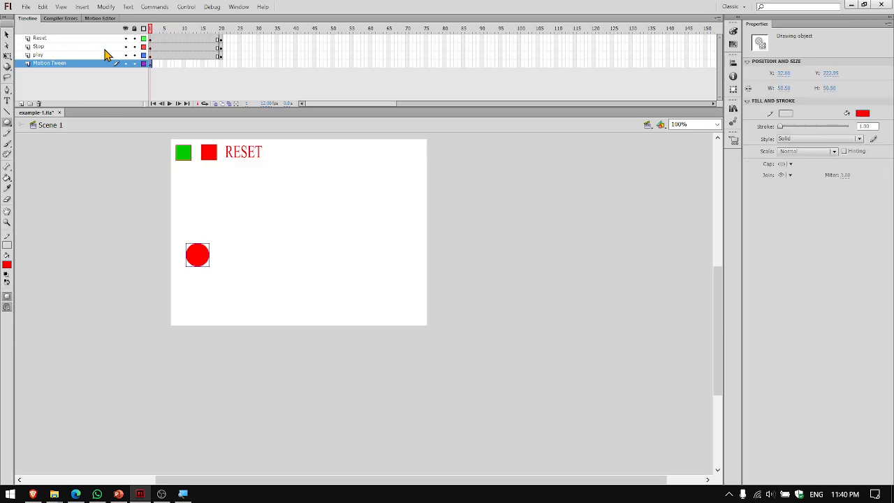
Create a motion tween for the circle, accepting its conversion to a symbol, and insert an All keyframe at frame 20 of the Motion Tween layer.
{"action": "right_click", "coordinate": [149, 63]}
{"action": "left_click", "coordinate": [183, 73]}
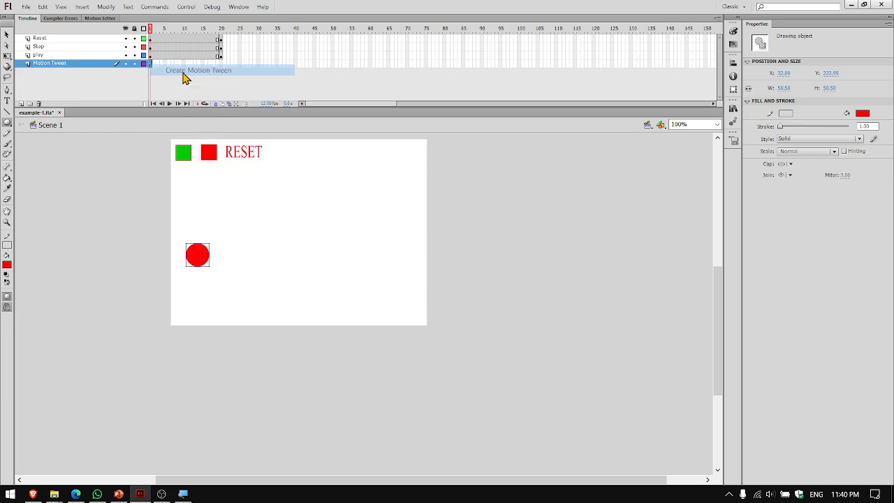
{"action": "left_click", "coordinate": [494, 266]}
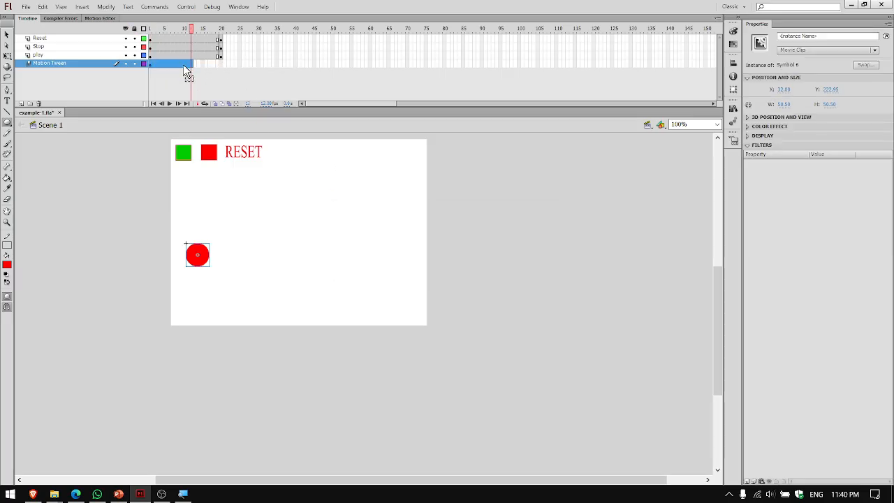
{"action": "right_click", "coordinate": [221, 62]}
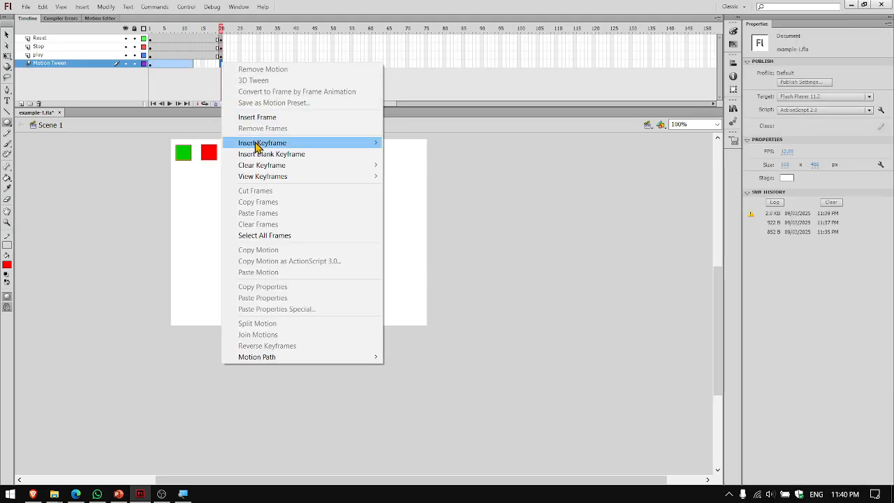
{"action": "mouse_move", "coordinate": [258, 145]}
{"action": "mouse_move", "coordinate": [266, 151]}
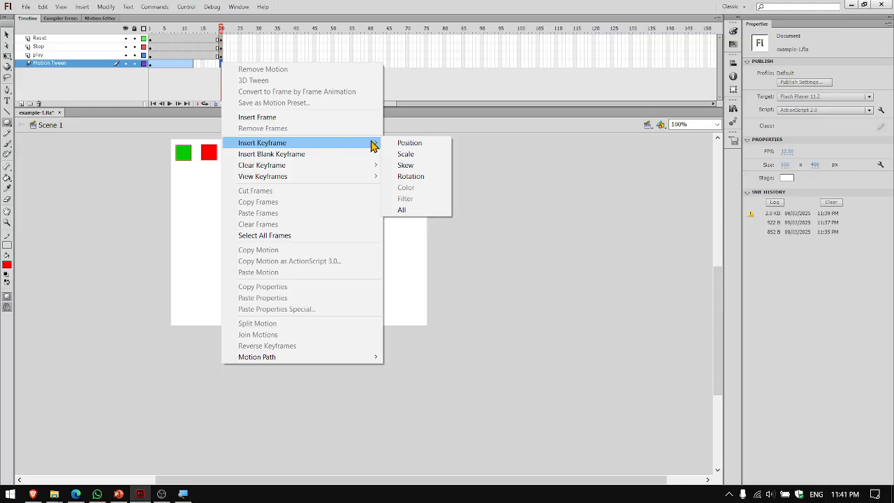
{"action": "left_click", "coordinate": [402, 210]}
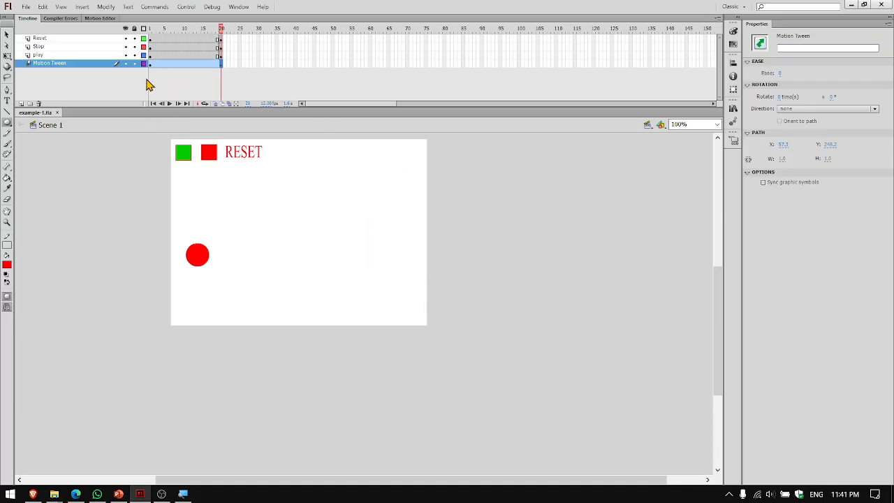
Move the circle at frame 20 across the stage to about X 431, Y 236, and test the movie.
{"action": "left_click", "coordinate": [151, 31]}
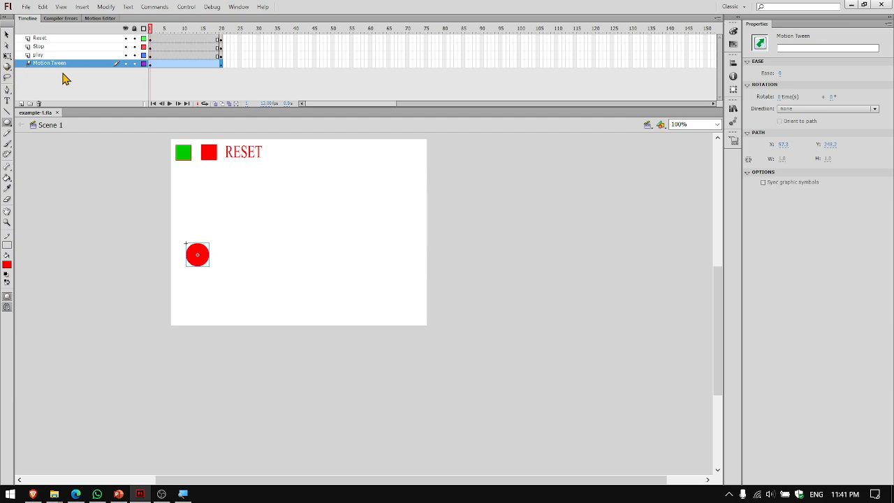
{"action": "left_click", "coordinate": [96, 67]}
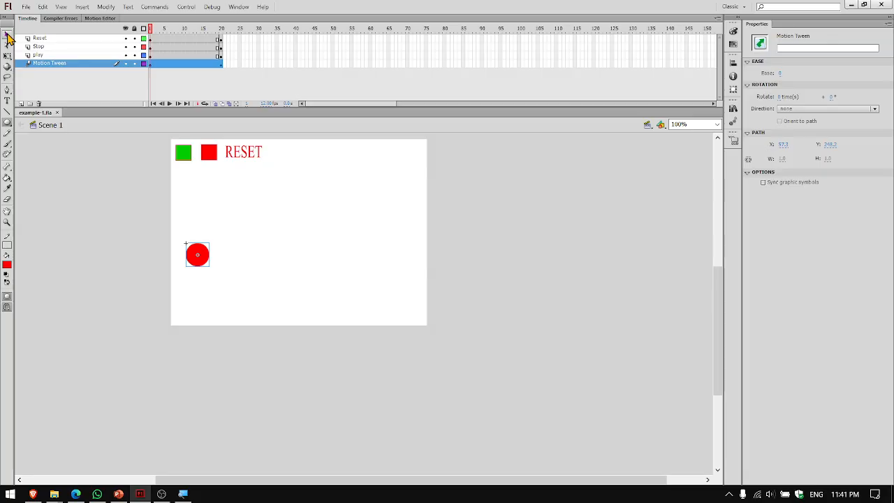
{"action": "left_click", "coordinate": [7, 34]}
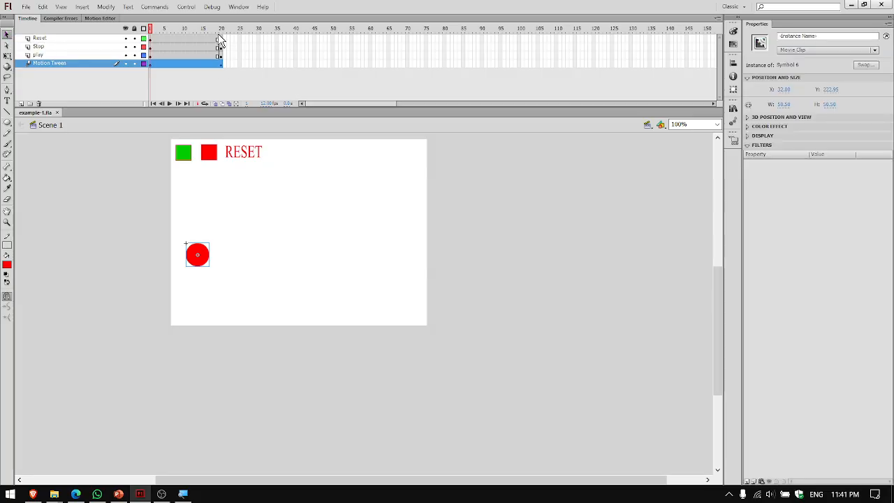
{"action": "left_click", "coordinate": [221, 39]}
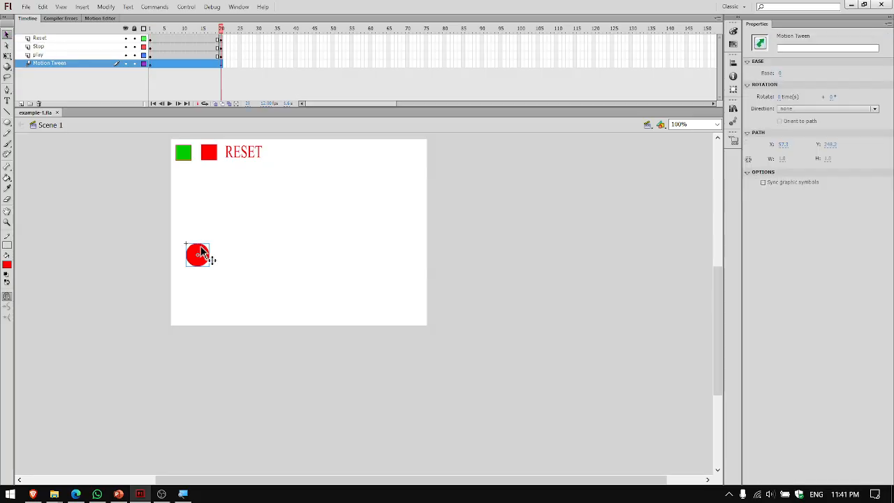
{"action": "left_click_drag", "start_coordinate": [210, 256], "coordinate": [395, 244]}
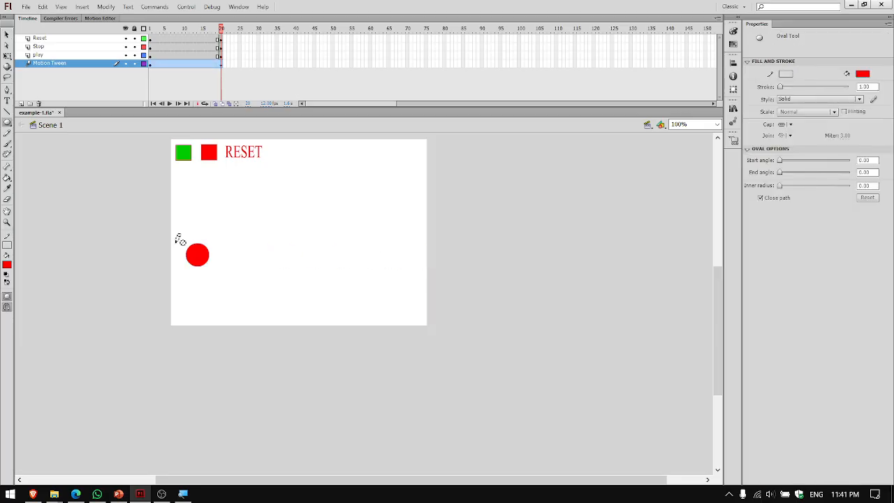
{"action": "left_click", "coordinate": [7, 35]}
{"action": "left_click", "coordinate": [206, 258]}
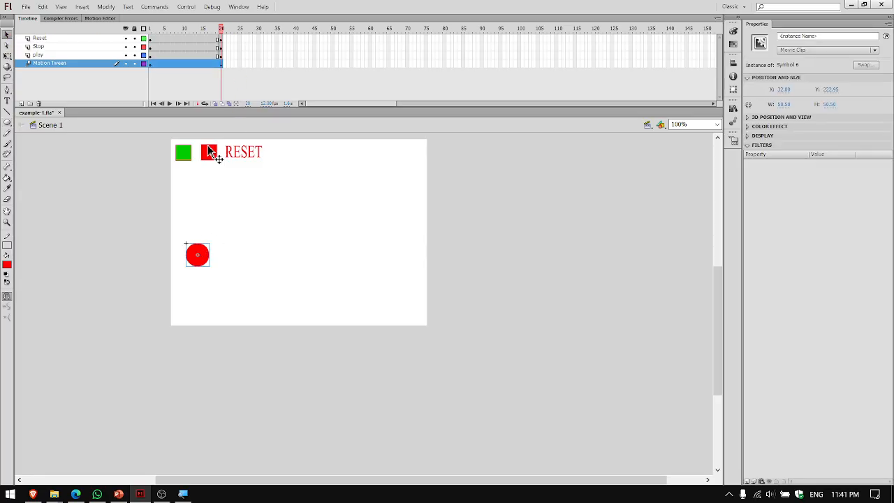
{"action": "left_click_drag", "start_coordinate": [203, 263], "coordinate": [385, 262]}
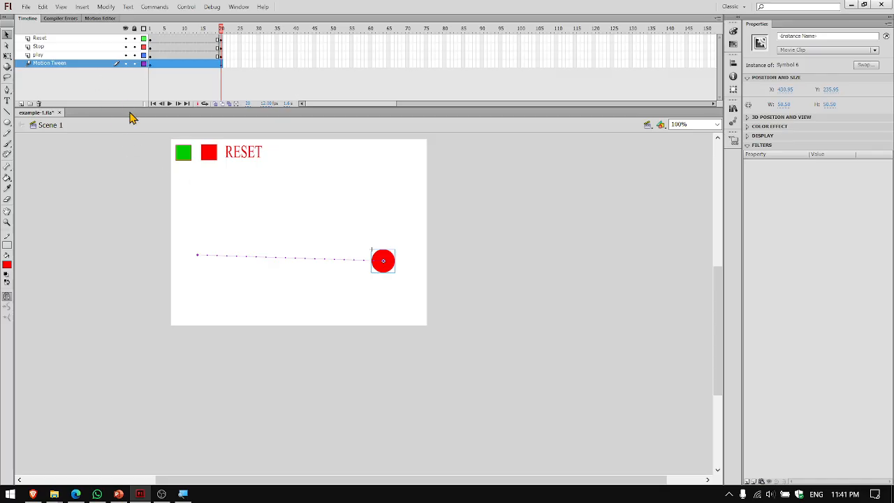
{"action": "key", "text": "ctrl+Return"}
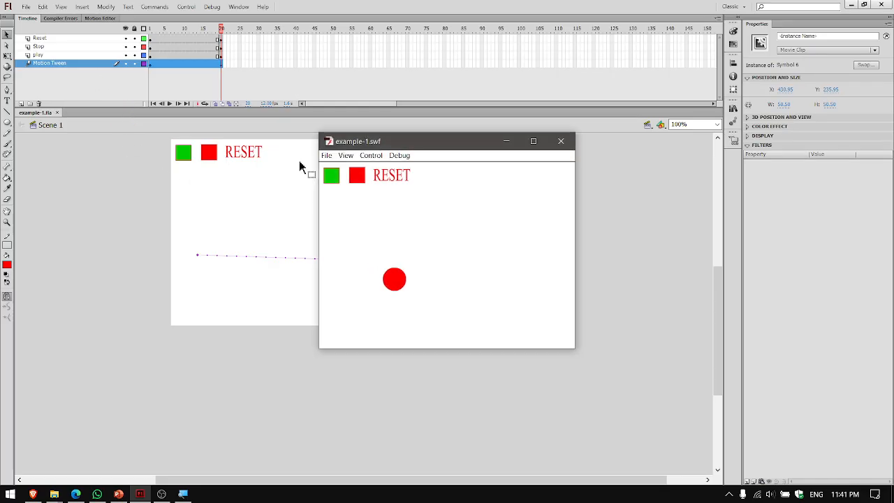
{"action": "left_click", "coordinate": [561, 141]}
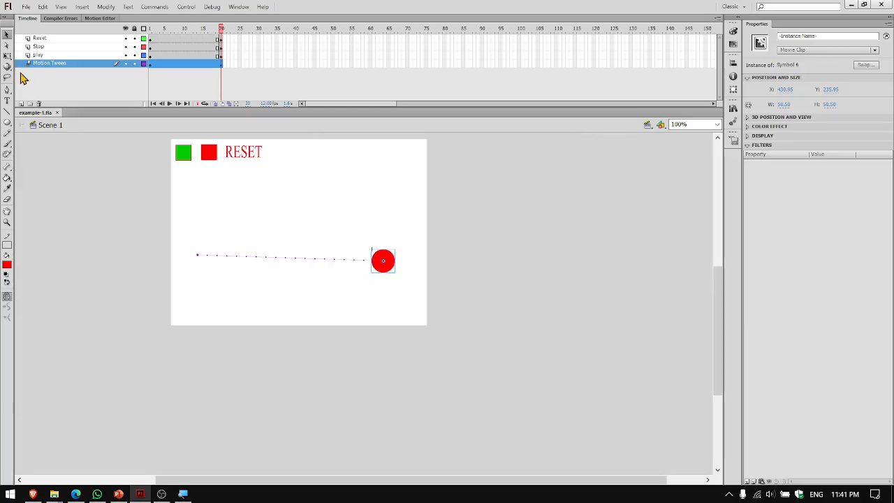
Add a new layer above the Motion Tween layer and name it Mask 1.
{"action": "left_click", "coordinate": [21, 103]}
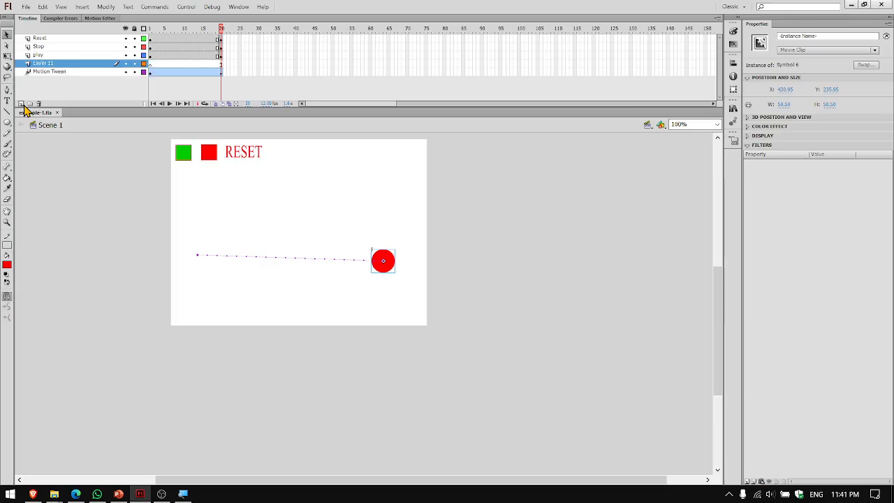
{"action": "double_click", "coordinate": [44, 63]}
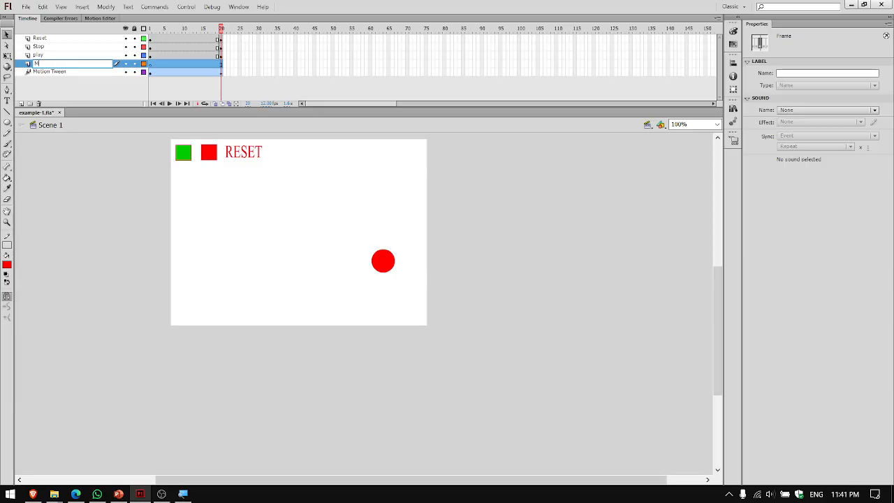
{"action": "key", "text": "Return"}
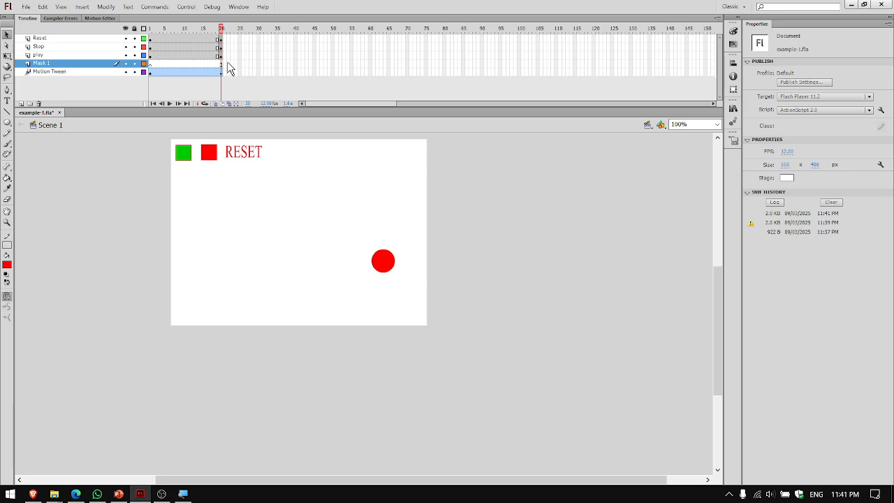
Remove the existing frames from the Mask 1 layer and insert a blank keyframe at frame 1.
{"action": "left_click_drag", "start_coordinate": [227, 61], "coordinate": [151, 62]}
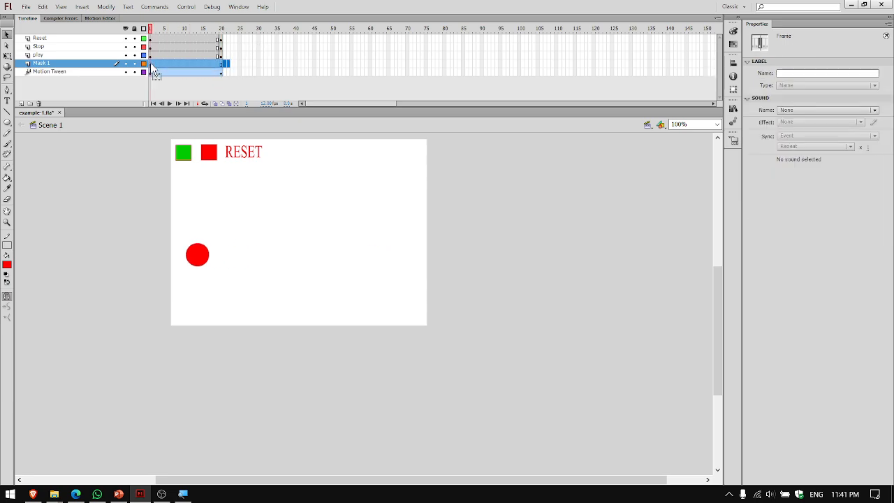
{"action": "right_click", "coordinate": [151, 63]}
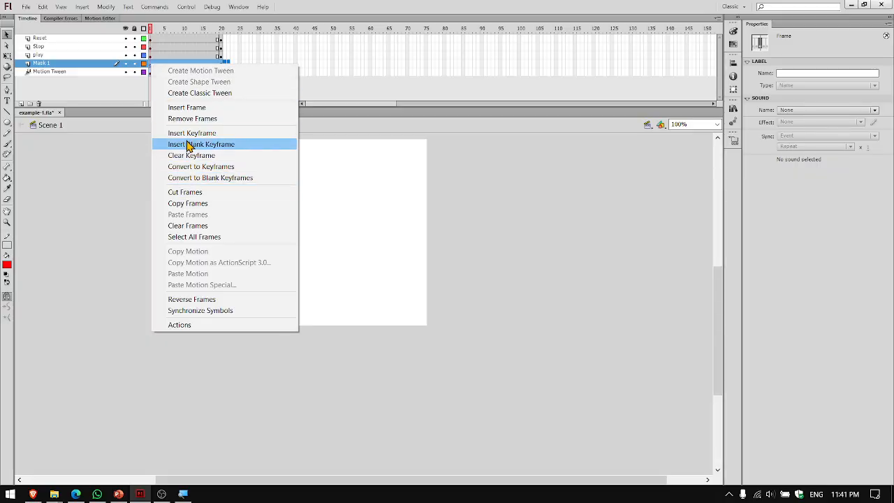
{"action": "left_click", "coordinate": [193, 120]}
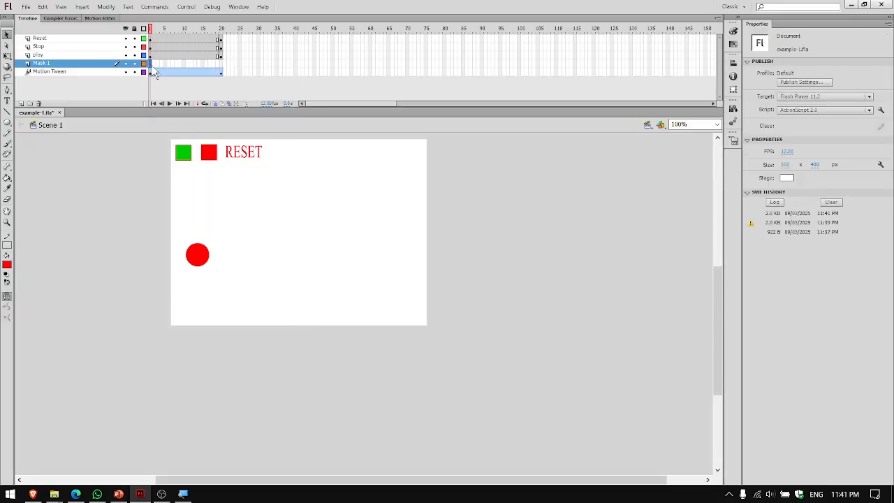
{"action": "right_click", "coordinate": [151, 64]}
{"action": "left_click", "coordinate": [182, 144]}
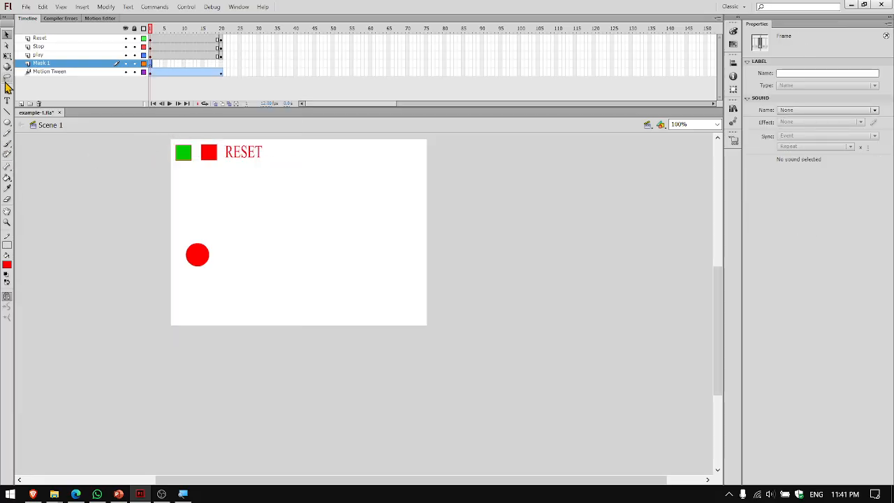
Draw a red rectangle with the Rectangle Tool beside the circle, about 315 by 107 px at about X 108, Y 185.
{"action": "left_click", "coordinate": [9, 124]}
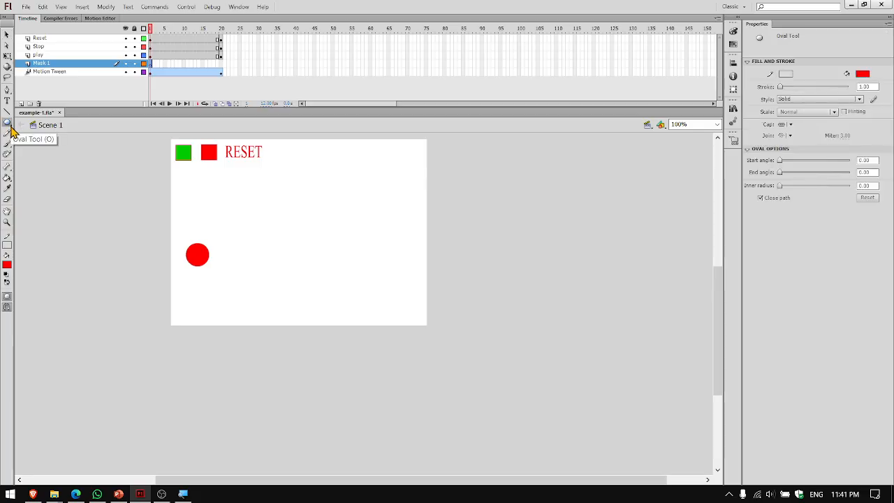
{"action": "left_click_drag", "start_coordinate": [11, 129], "coordinate": [25, 122]}
{"action": "mouse_move", "coordinate": [250, 255]}
{"action": "left_mouse_down"}
{"action": "mouse_move", "coordinate": [340, 261]}
{"action": "mouse_move", "coordinate": [369, 275]}
{"action": "left_mouse_up"}
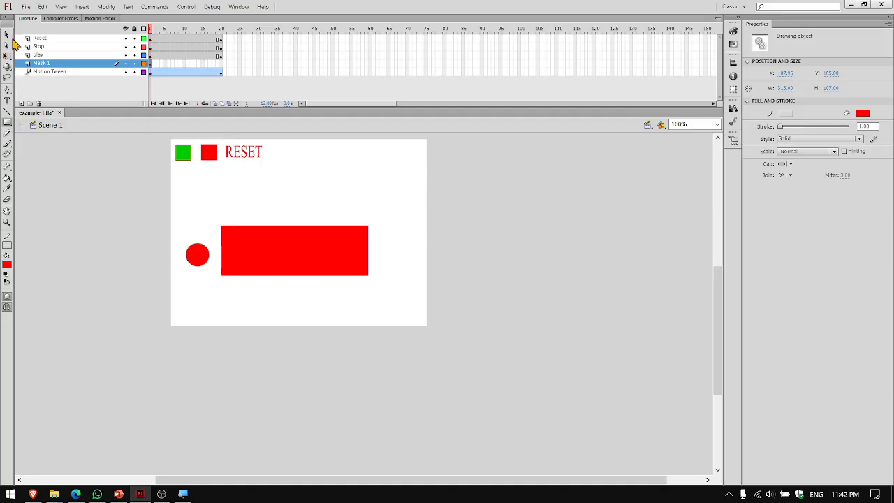
Narrow the rectangle to about 246 px wide with the Free Transform Tool, keeping its edge nearest the circle in place.
{"action": "left_click", "coordinate": [7, 34]}
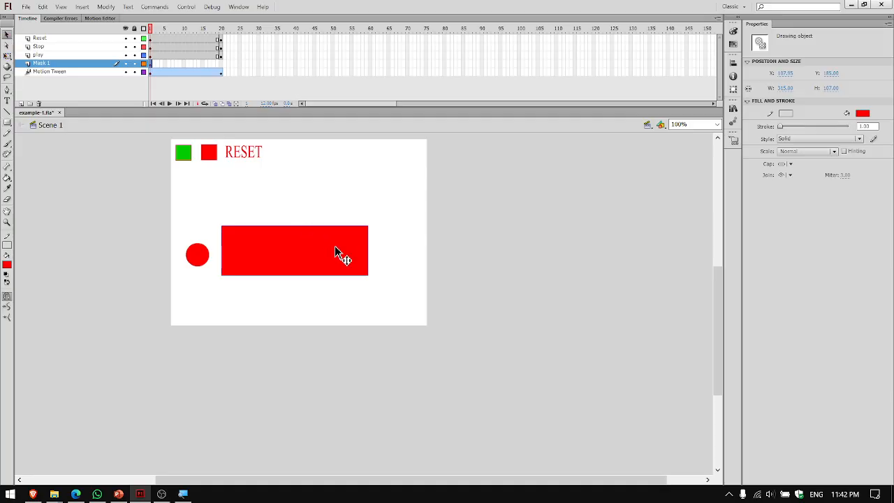
{"action": "left_click", "coordinate": [7, 56]}
{"action": "left_click", "coordinate": [359, 273]}
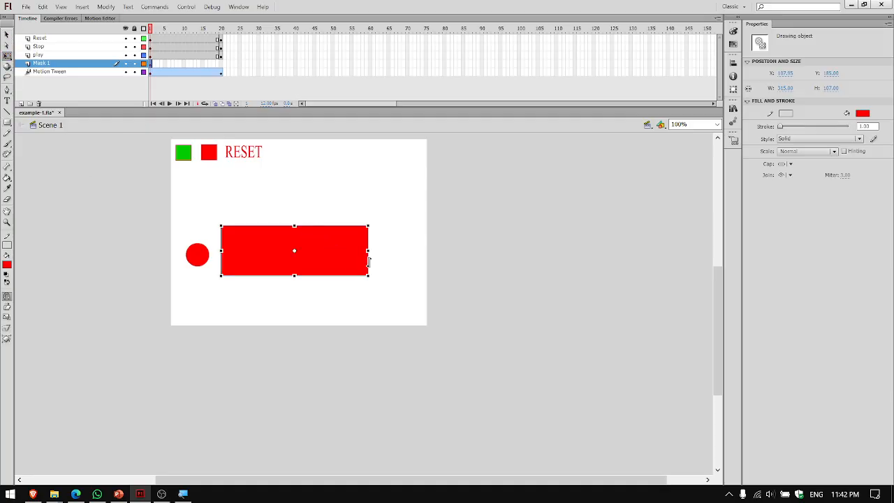
{"action": "left_click_drag", "start_coordinate": [368, 250], "coordinate": [336, 249]}
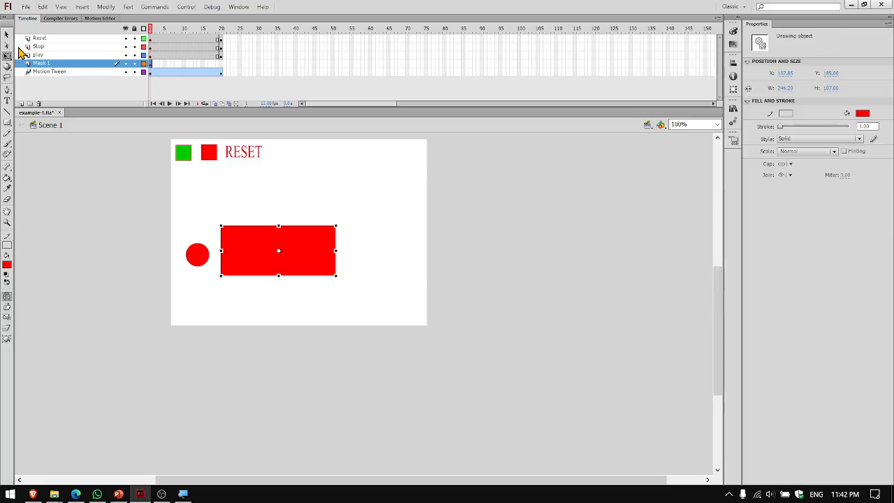
{"action": "left_click", "coordinate": [7, 34]}
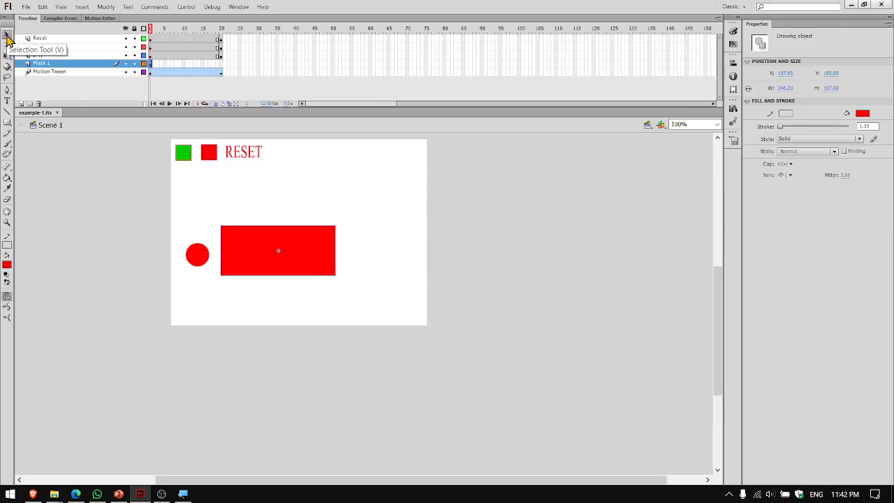
Turn the Mask 1 layer into a mask for the Motion Tween layer and test the movie.
{"action": "right_click", "coordinate": [70, 68]}
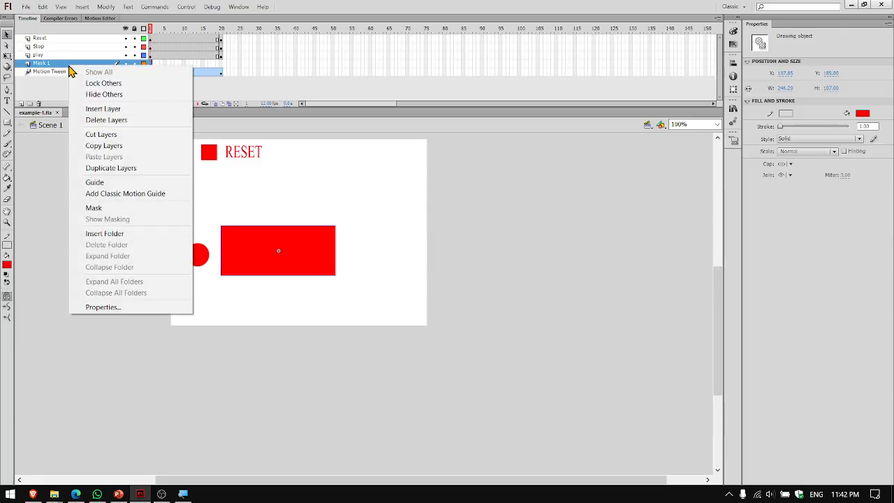
{"action": "left_click", "coordinate": [93, 206]}
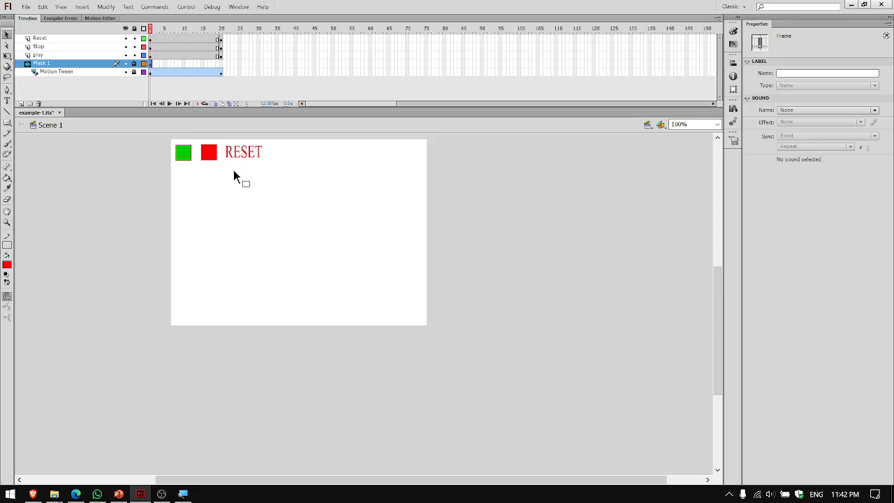
{"action": "key", "text": "ctrl+Return"}
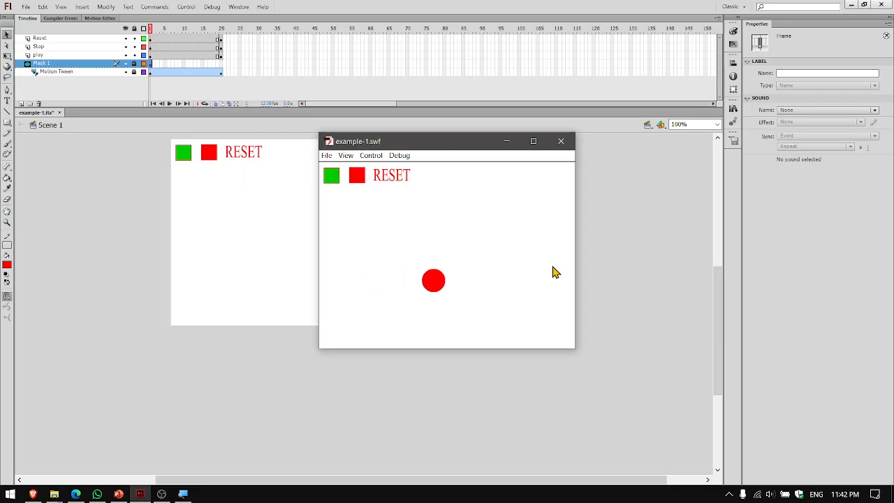
{"action": "left_click", "coordinate": [561, 142]}
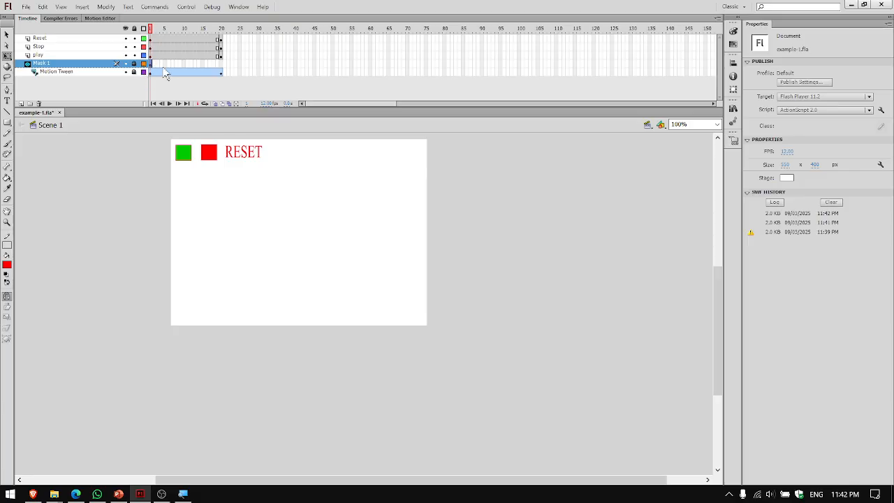
Insert a keyframe at frame 19 of the Mask 1 layer.
{"action": "left_click", "coordinate": [218, 64]}
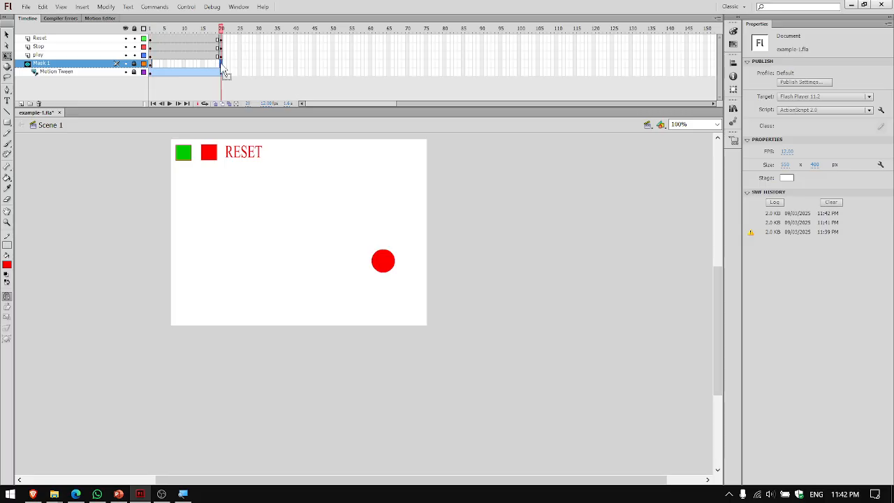
{"action": "right_click", "coordinate": [220, 64]}
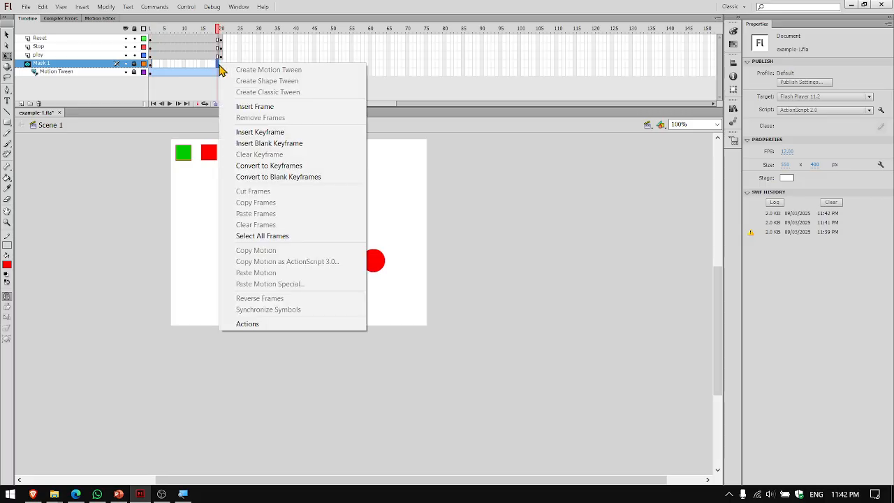
{"action": "left_click", "coordinate": [246, 133]}
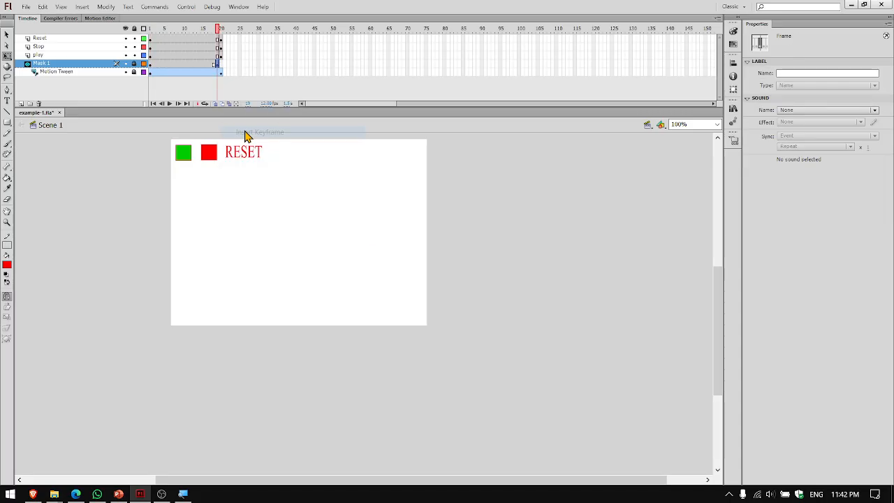
Insert a keyframe at frame 20 of the Mask 1 layer and test the movie in a maximized preview window.
{"action": "left_click", "coordinate": [225, 72]}
{"action": "right_click", "coordinate": [222, 64]}
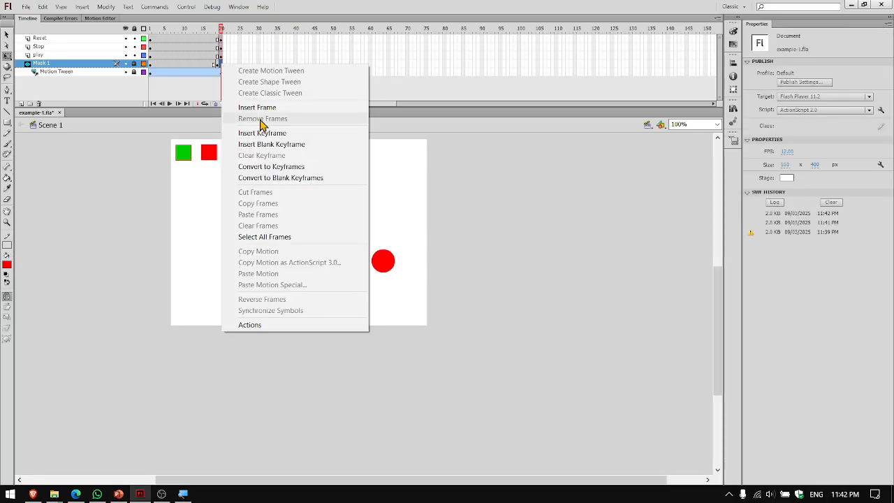
{"action": "left_click", "coordinate": [258, 144]}
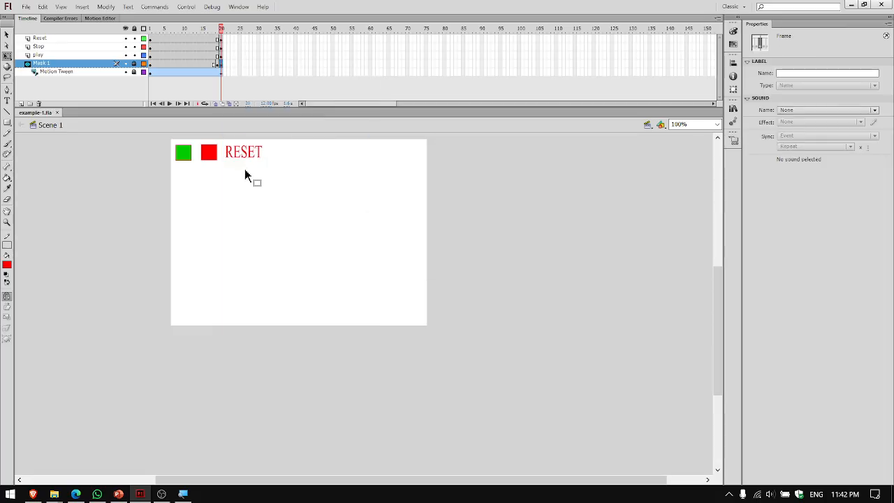
{"action": "key", "text": "ctrl+Return"}
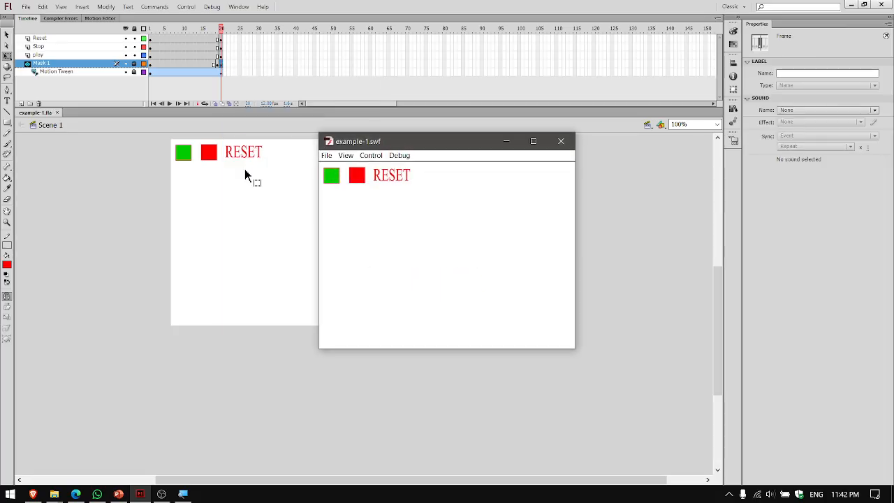
{"action": "left_click", "coordinate": [536, 147]}
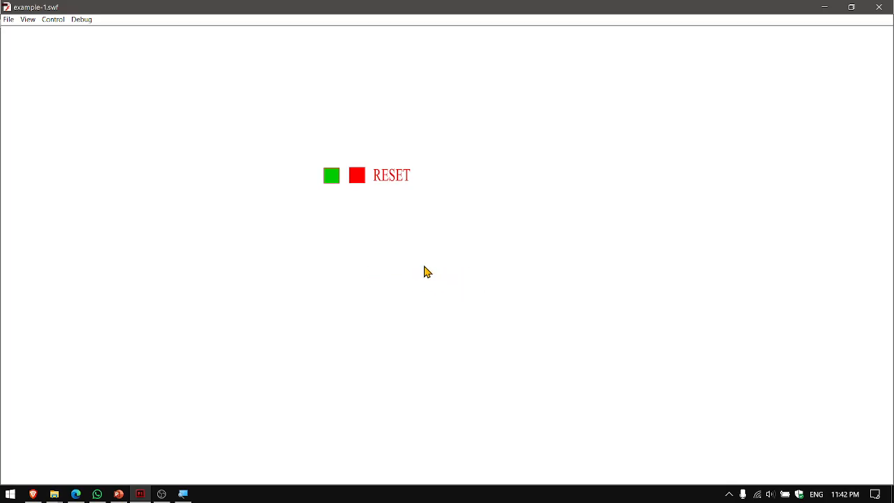
{"action": "left_click", "coordinate": [892, 6]}
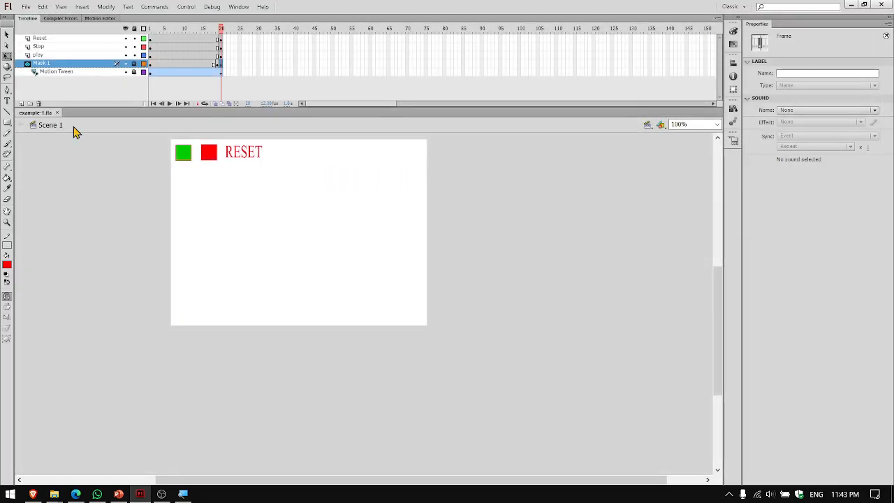
Unlock the Mask 1 layer, test the movie again and close the preview.
{"action": "left_click", "coordinate": [135, 65]}
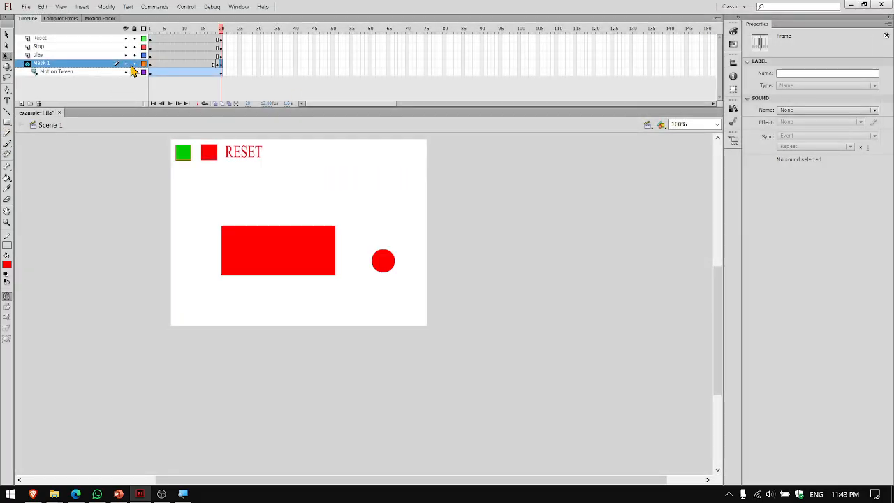
{"action": "left_click", "coordinate": [126, 64]}
{"action": "left_click", "coordinate": [126, 64]}
{"action": "key", "text": "ctrl+Return"}
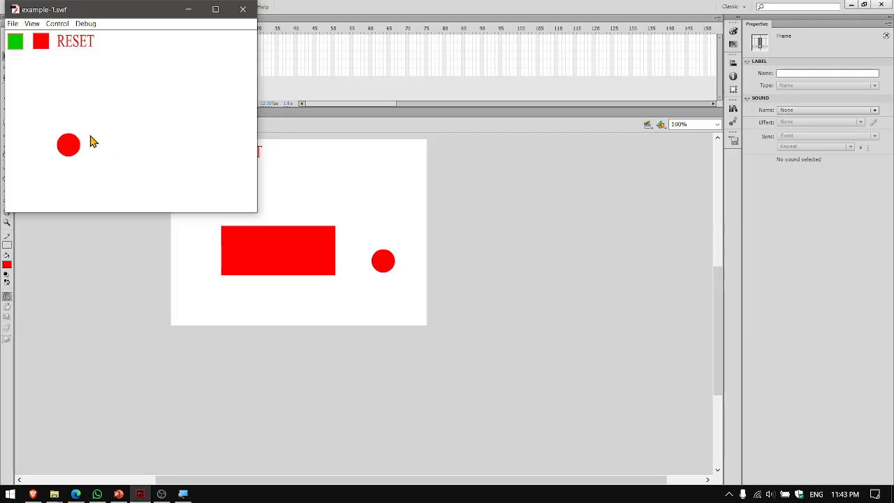
{"action": "left_click", "coordinate": [243, 9]}
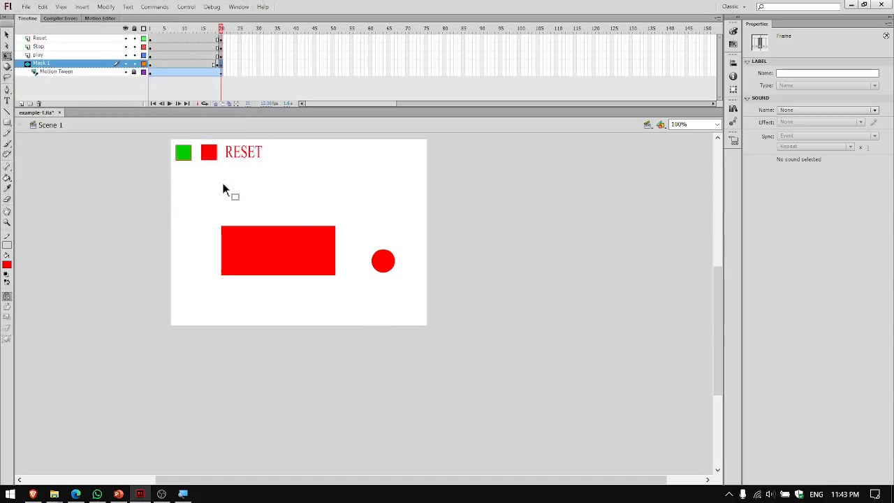